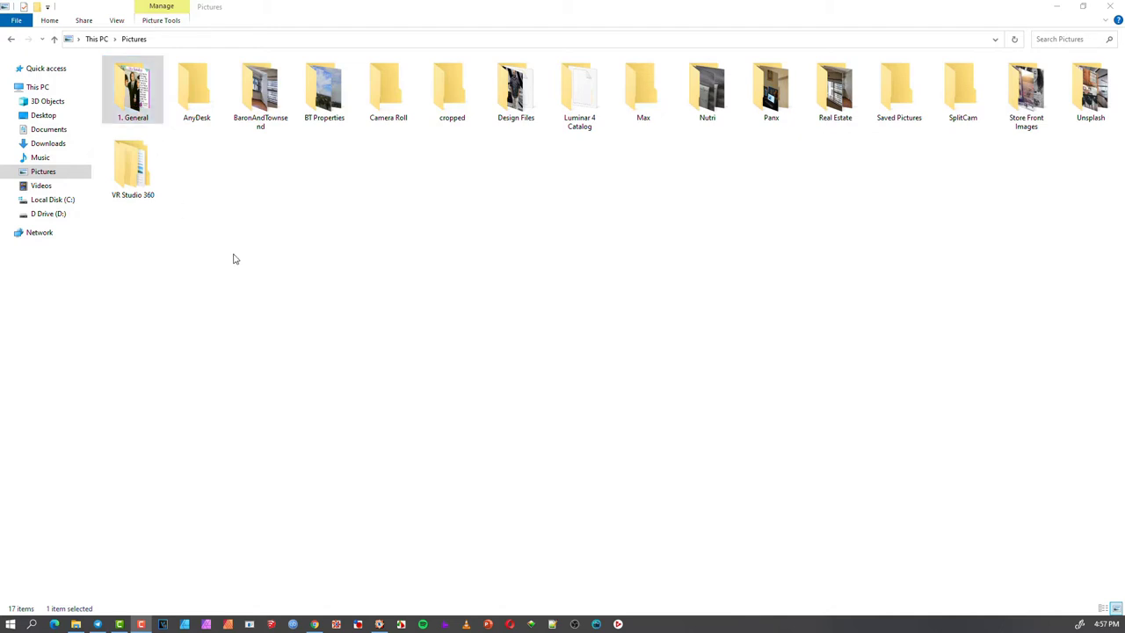
Open the 1. General folder in Pictures, then bring the FastStone website forward in Chrome
double_click(136, 96)
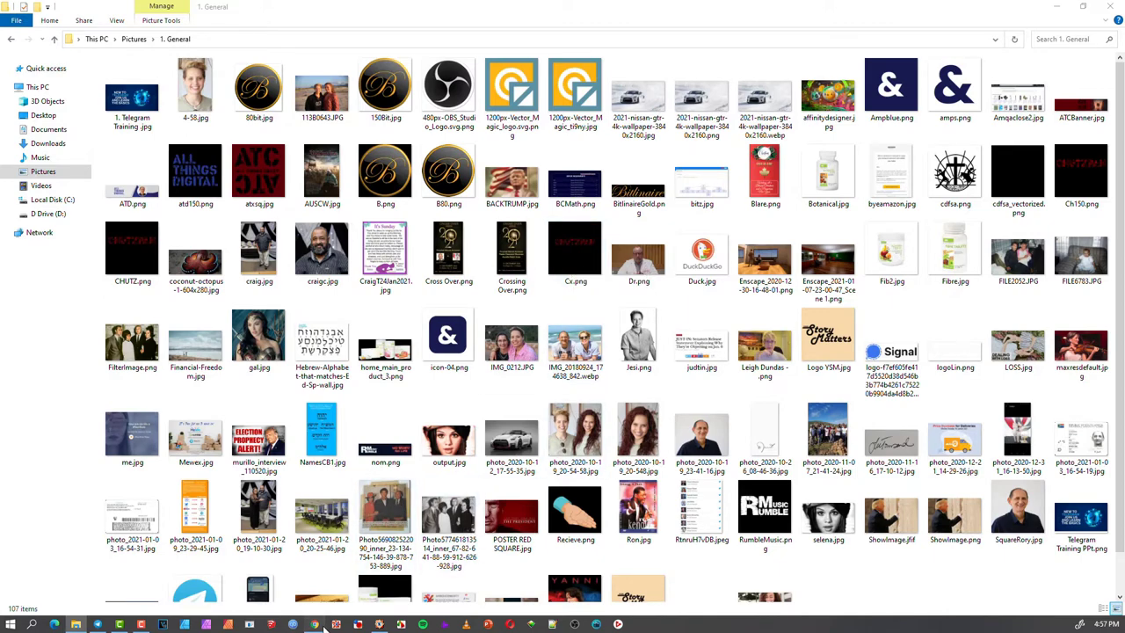
click(313, 624)
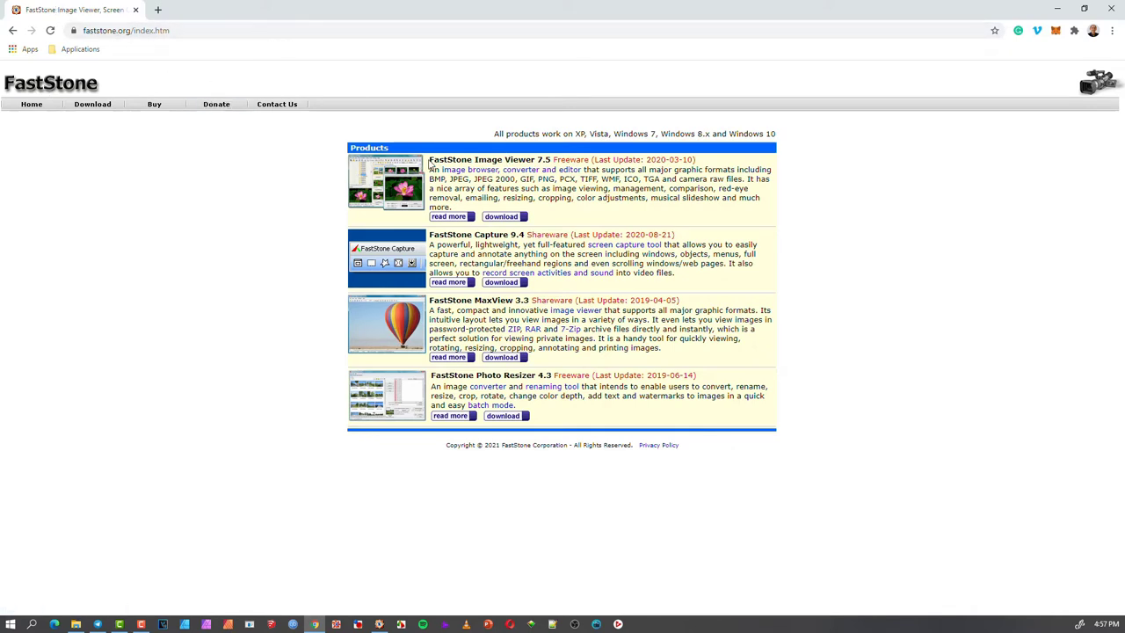
Highlight and clear the FastStone Image Viewer 7.5 title, then minimize Chrome to reveal 1. General
drag(430, 164, 550, 158)
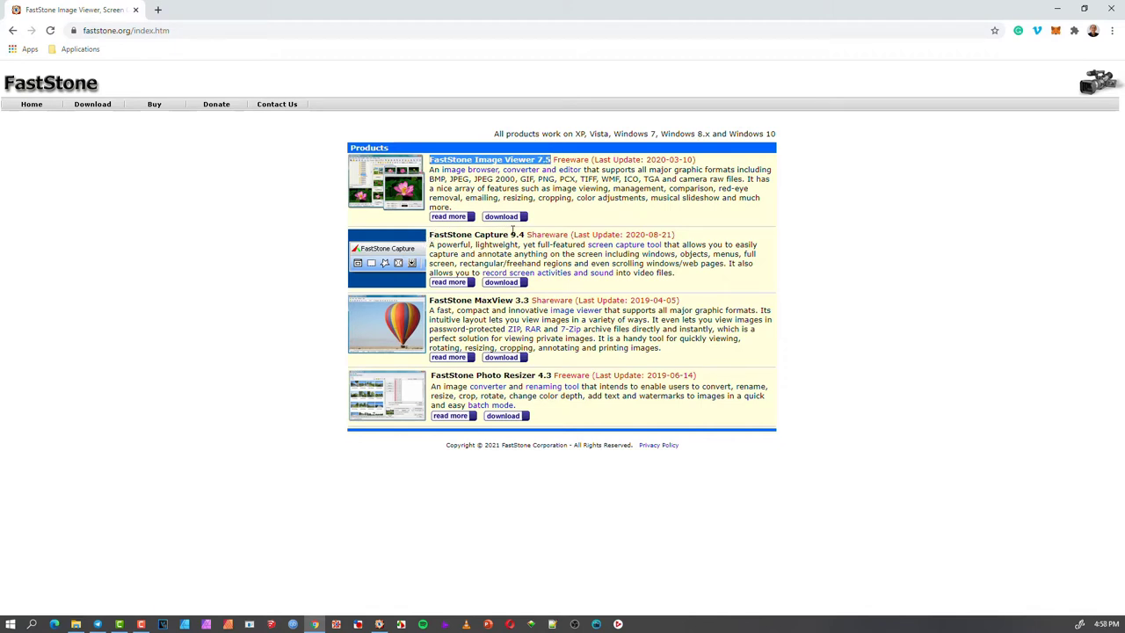
click(538, 178)
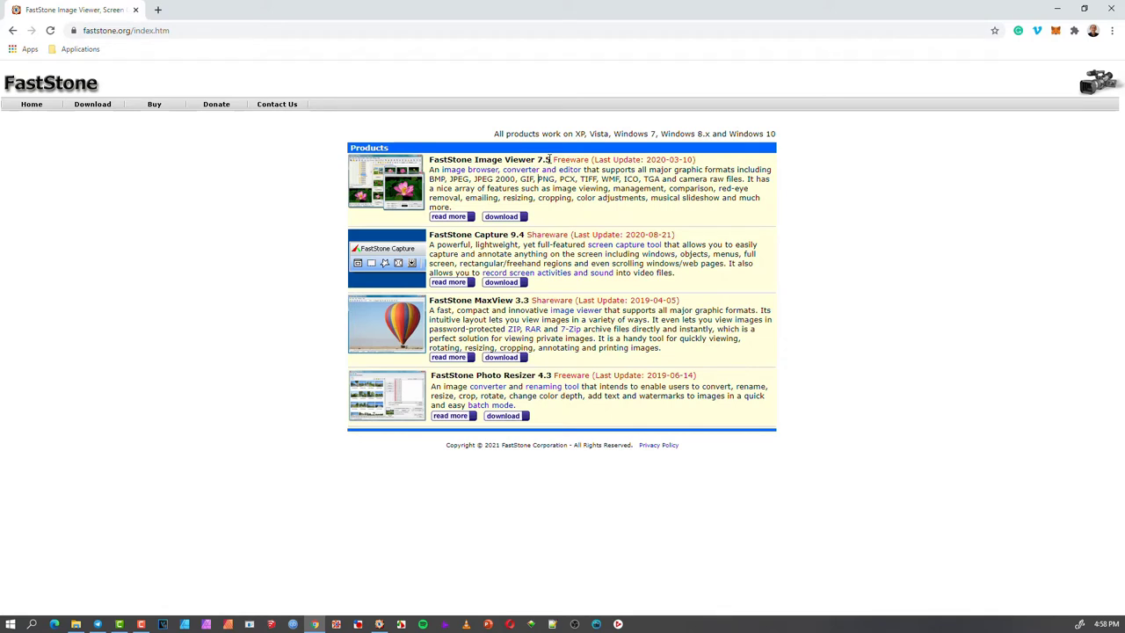
click(1057, 9)
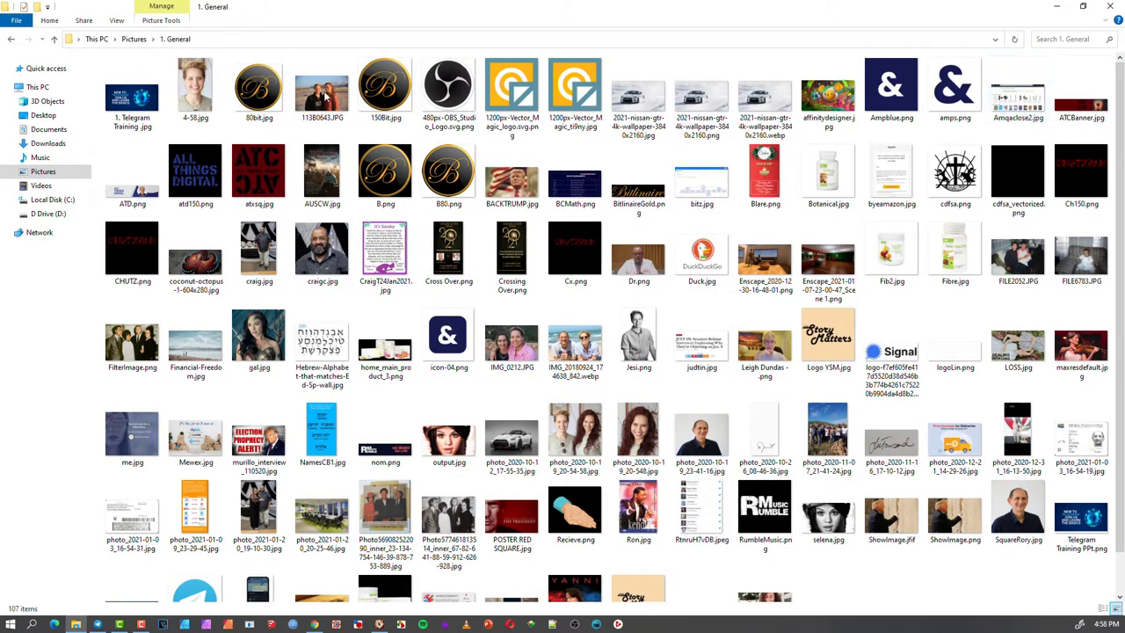
Hide Explorer, start FastStone, and browse the tree to Music › 1. Liesl Workshop's eight MP3s
click(133, 39)
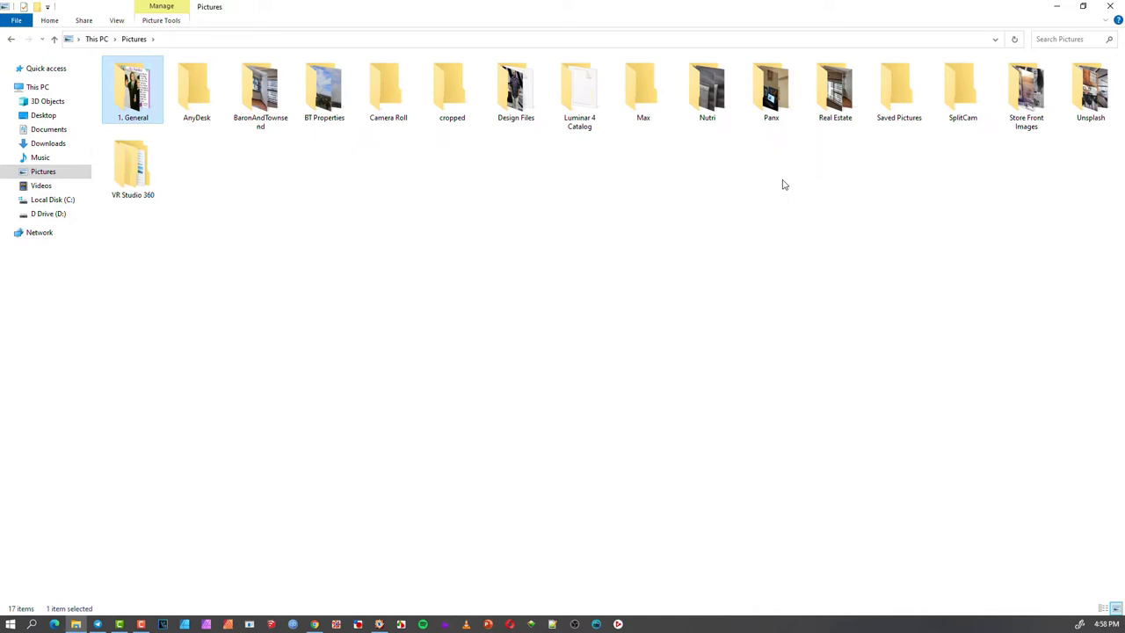
click(1055, 7)
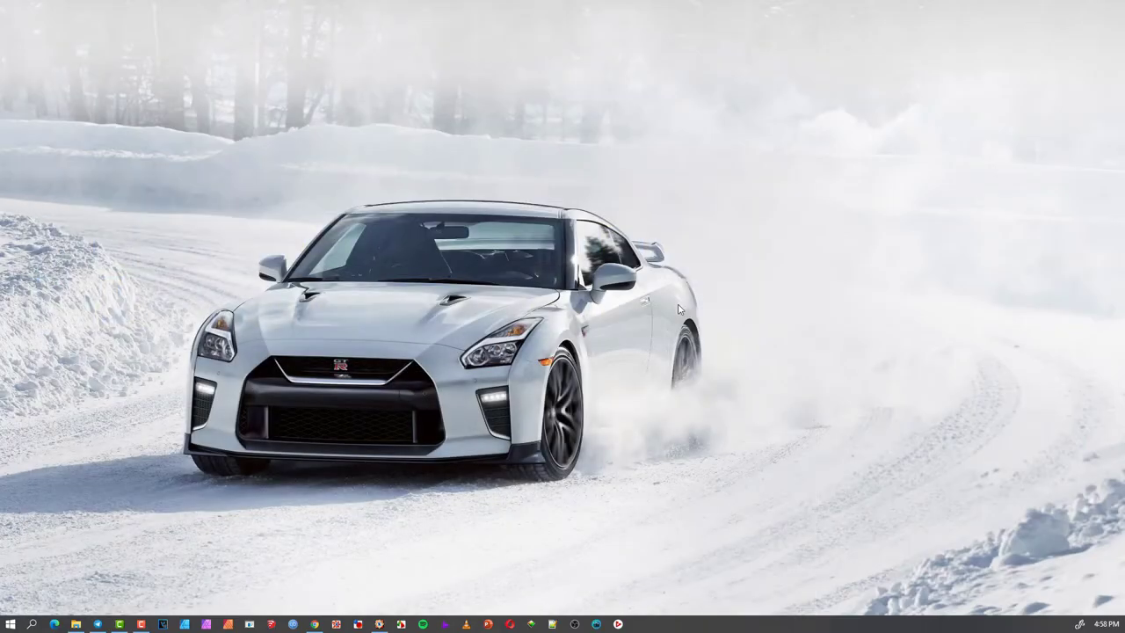
click(378, 624)
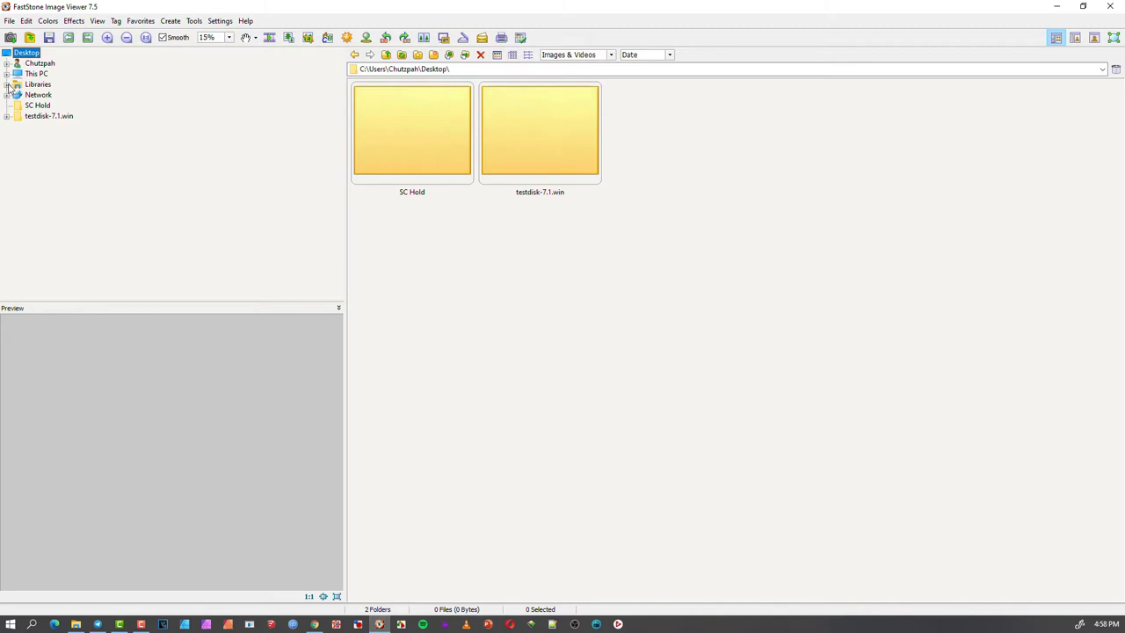
click(7, 84)
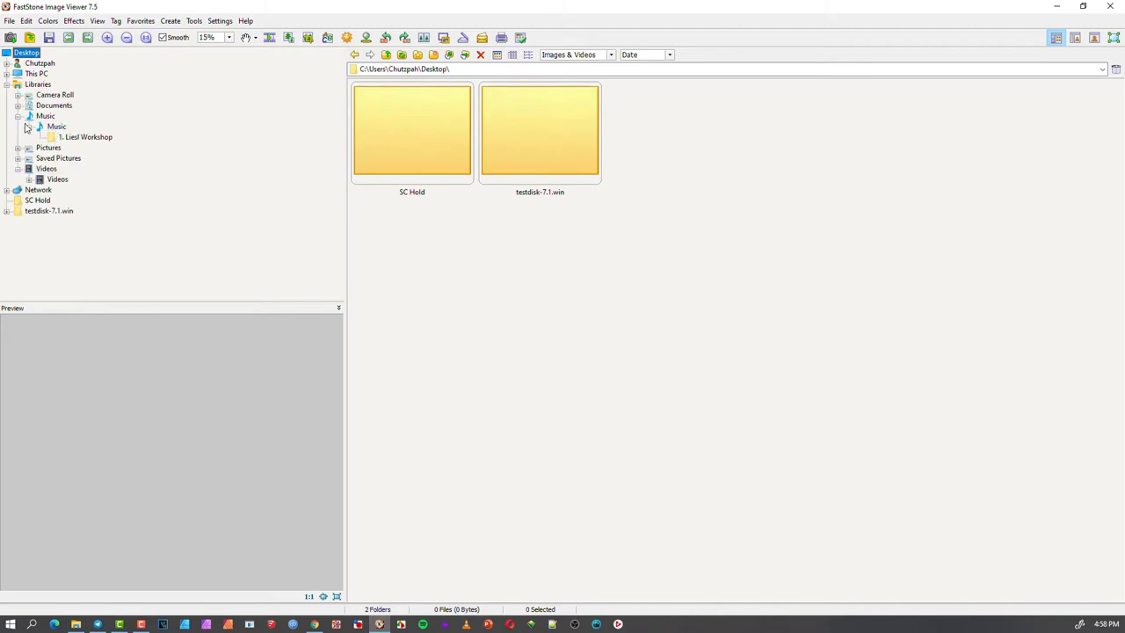
click(18, 116)
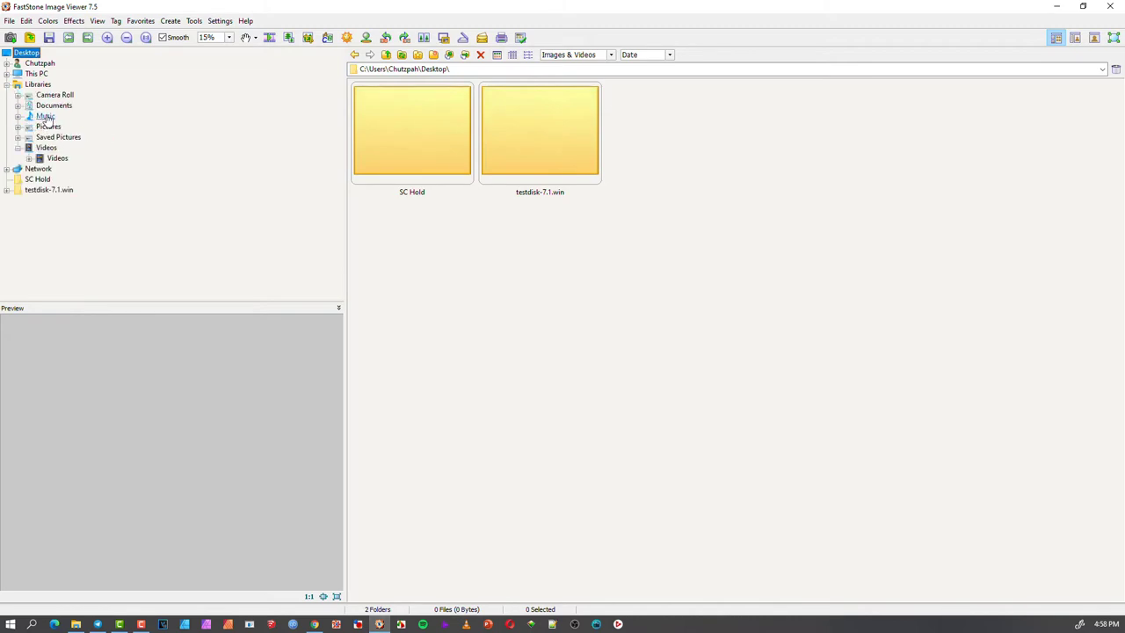
click(44, 116)
click(53, 128)
click(83, 137)
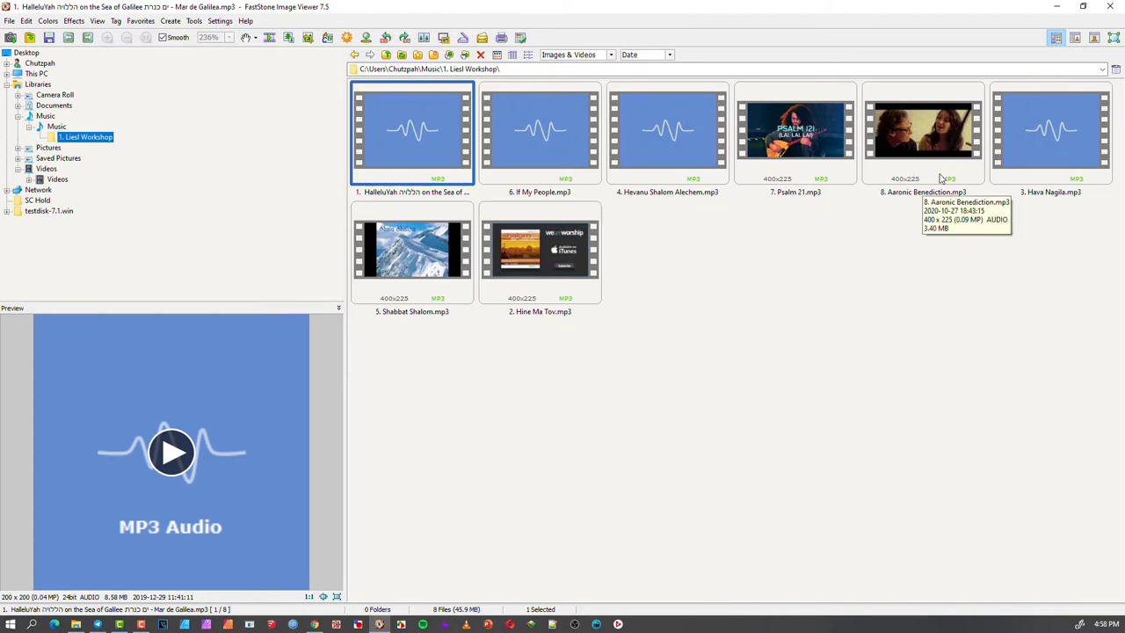
click(218, 21)
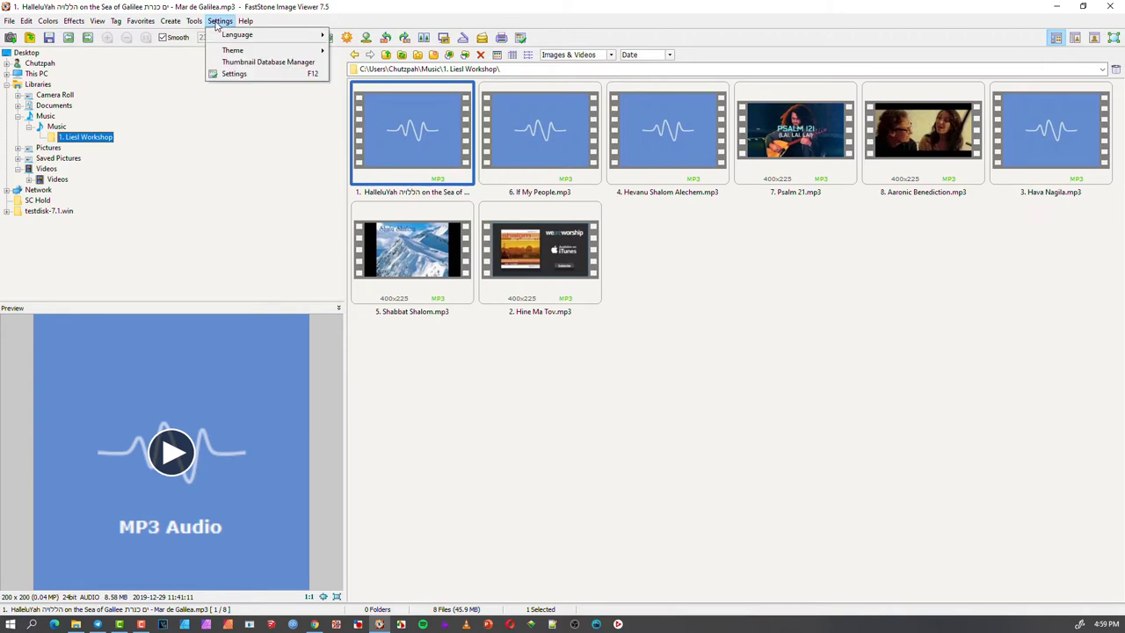
click(233, 75)
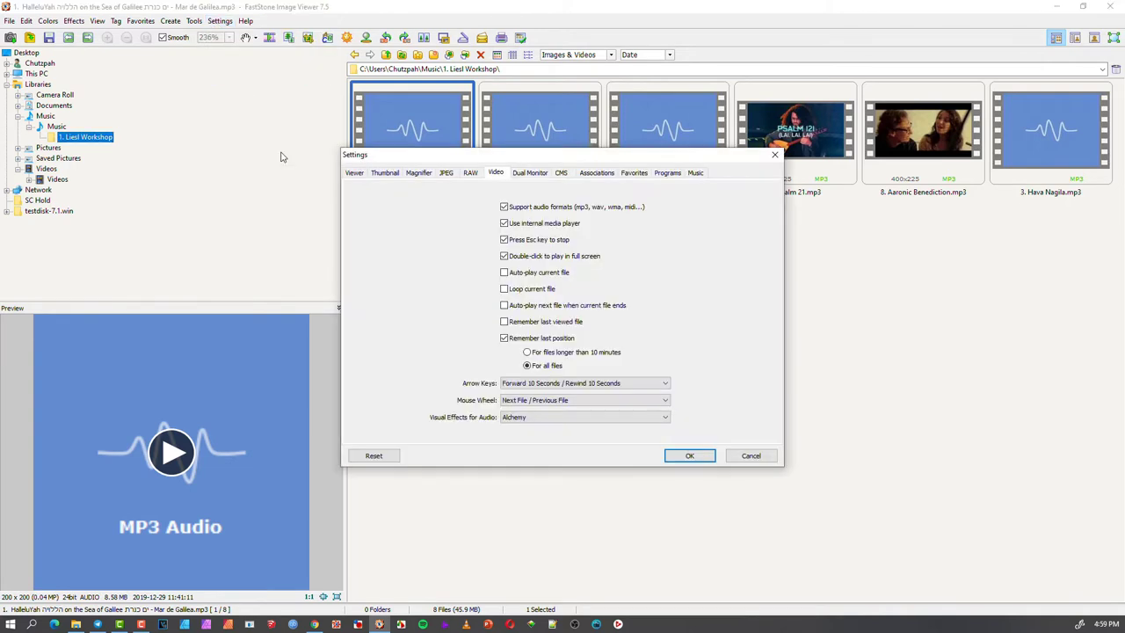
click(506, 208)
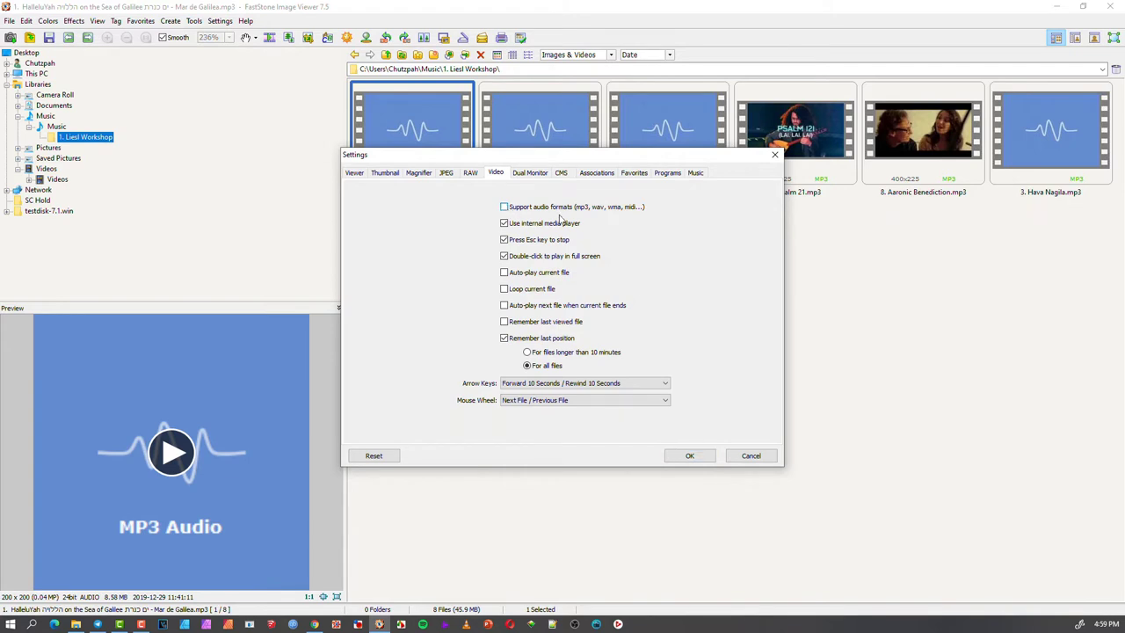
click(690, 456)
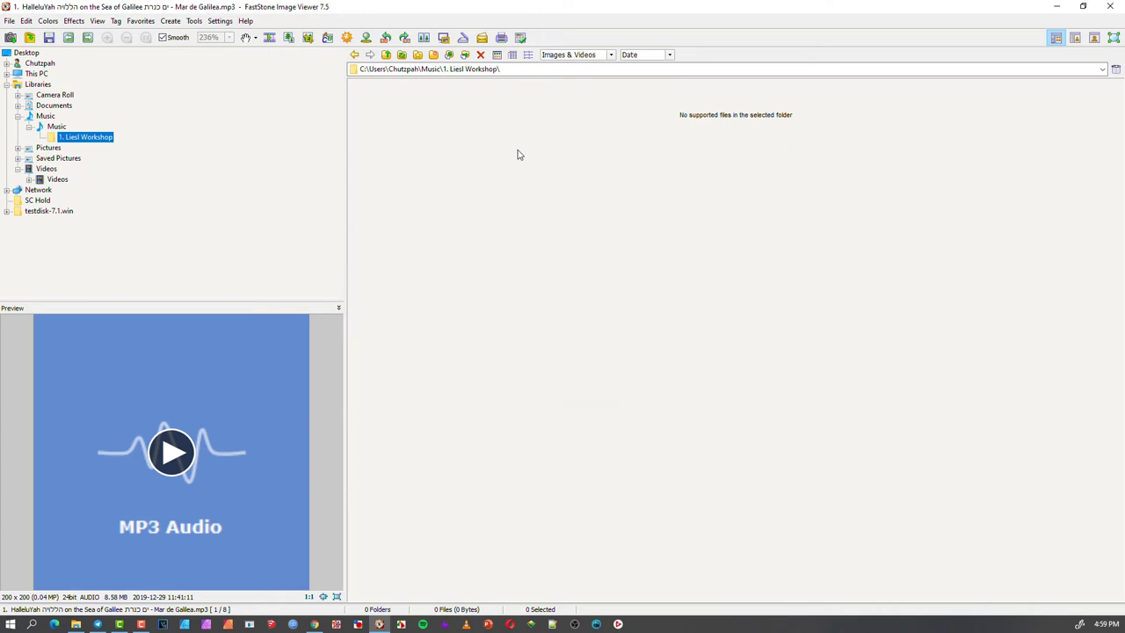
click(220, 21)
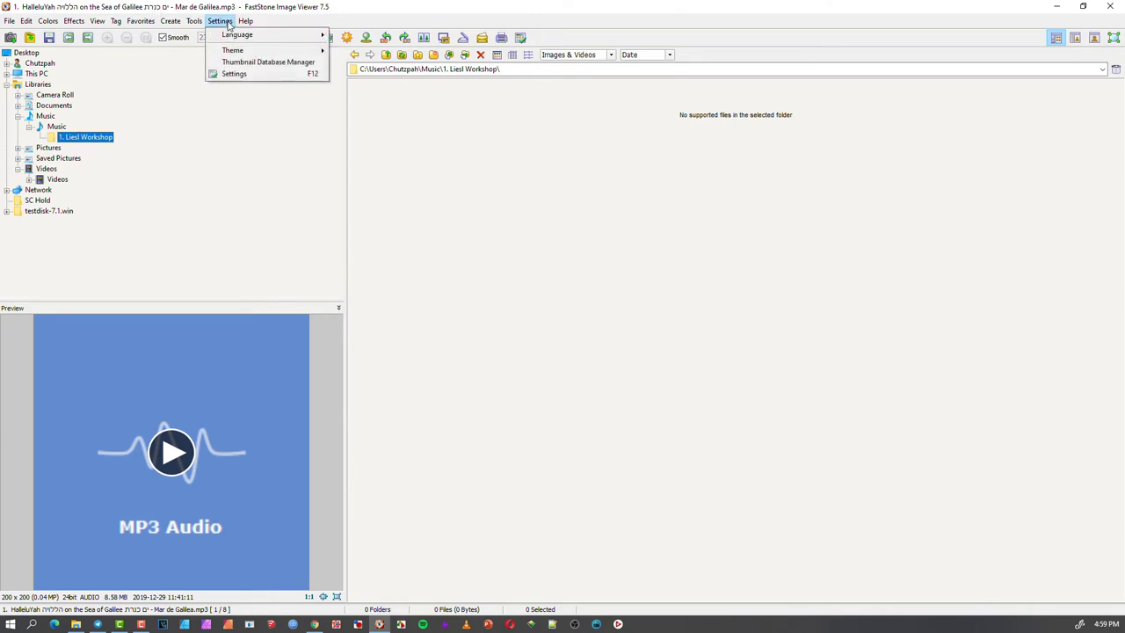
click(235, 75)
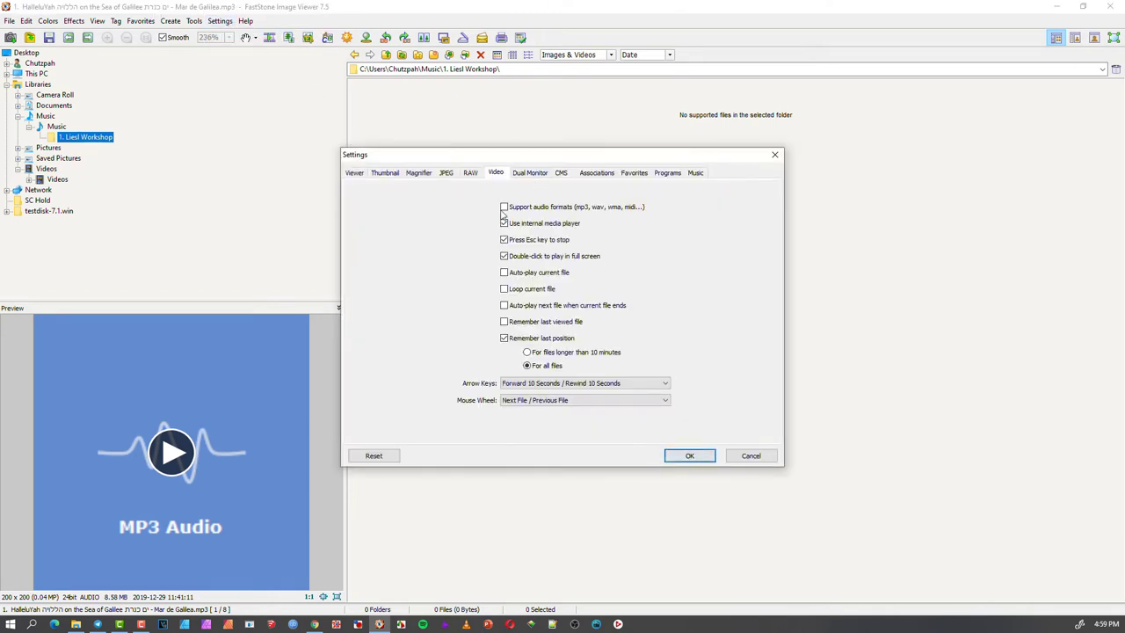
click(505, 207)
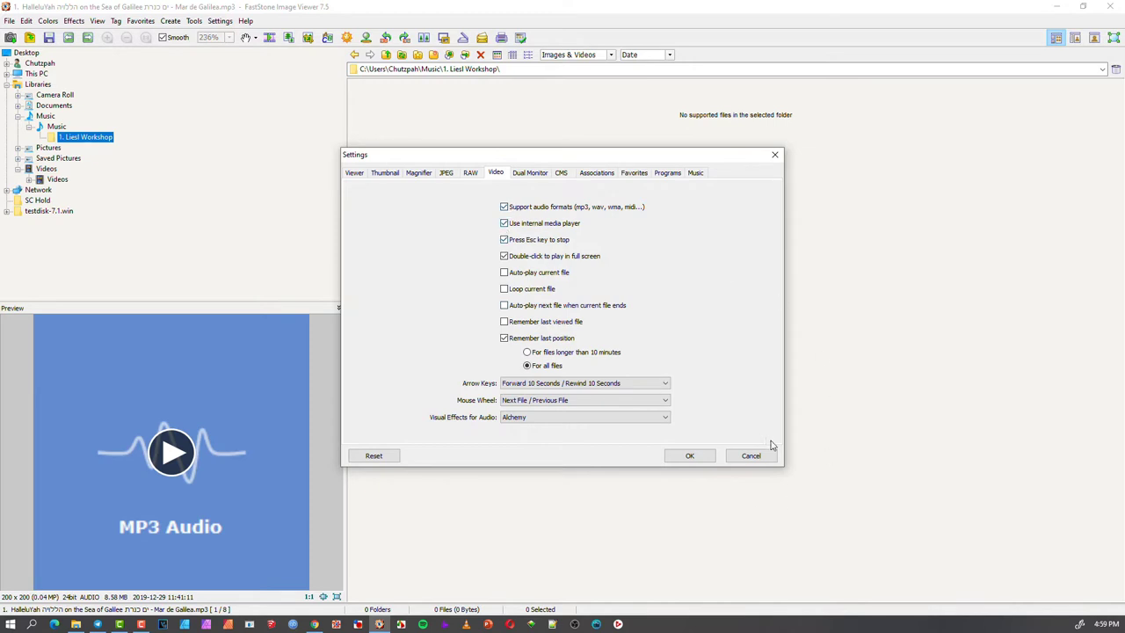
click(689, 456)
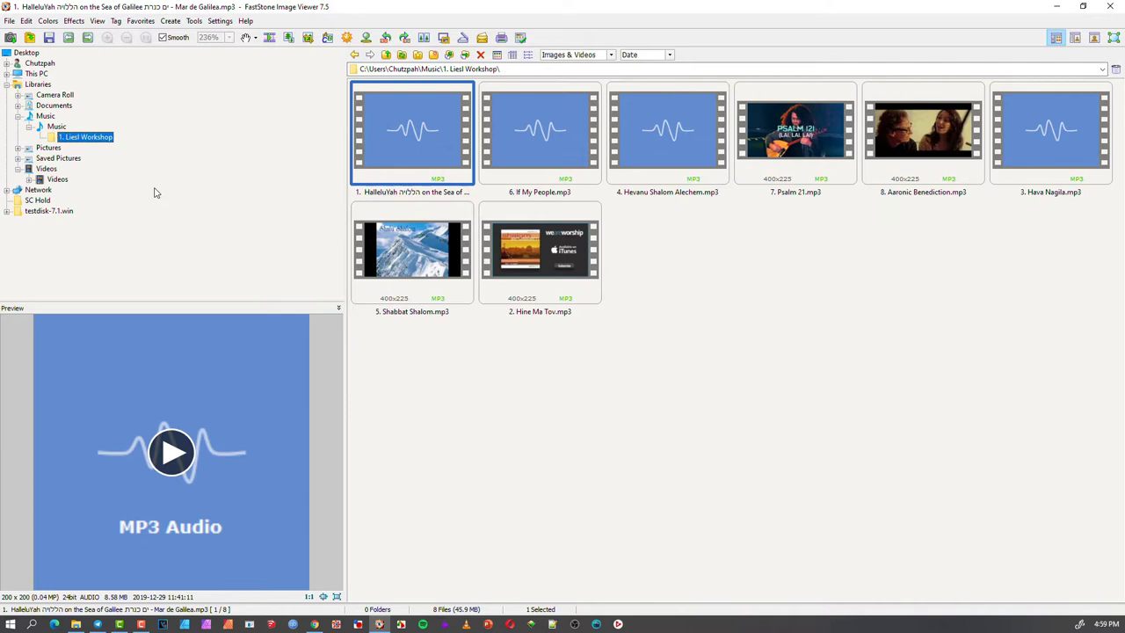
Select MVI_0268.MOV in the Videos library and play, then stop, its preview
click(29, 127)
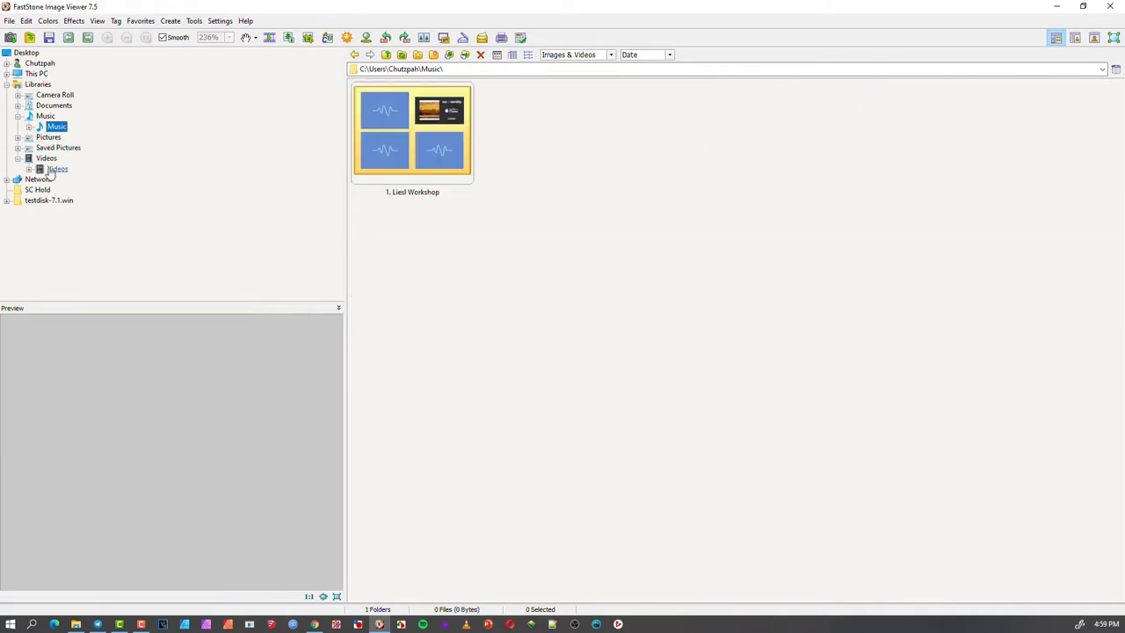
click(56, 169)
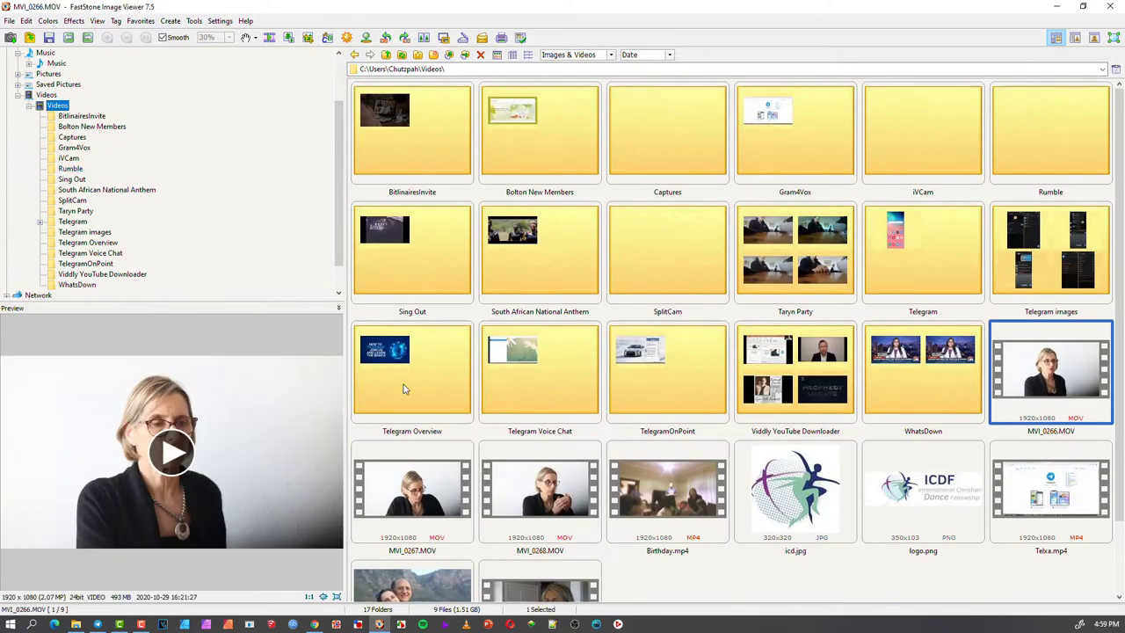
click(537, 492)
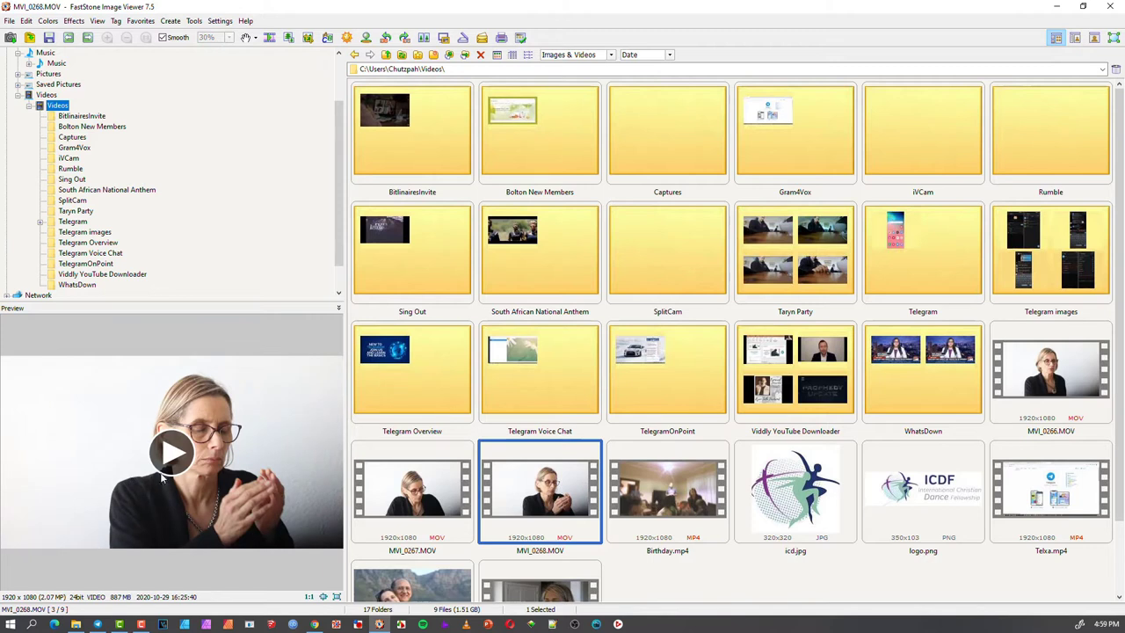
click(174, 451)
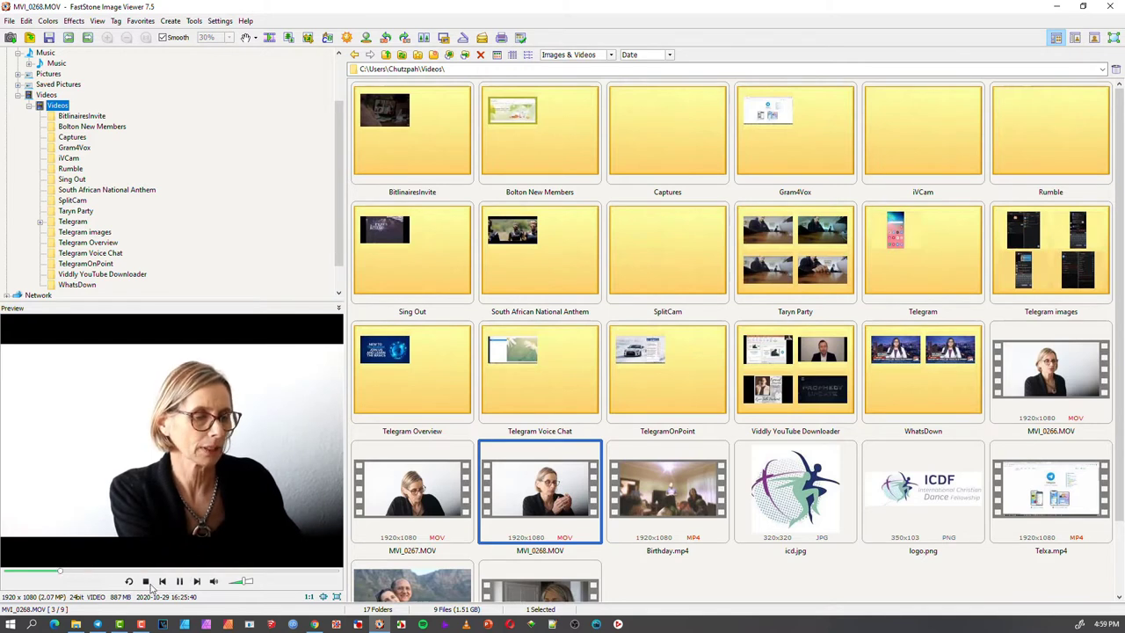
click(145, 581)
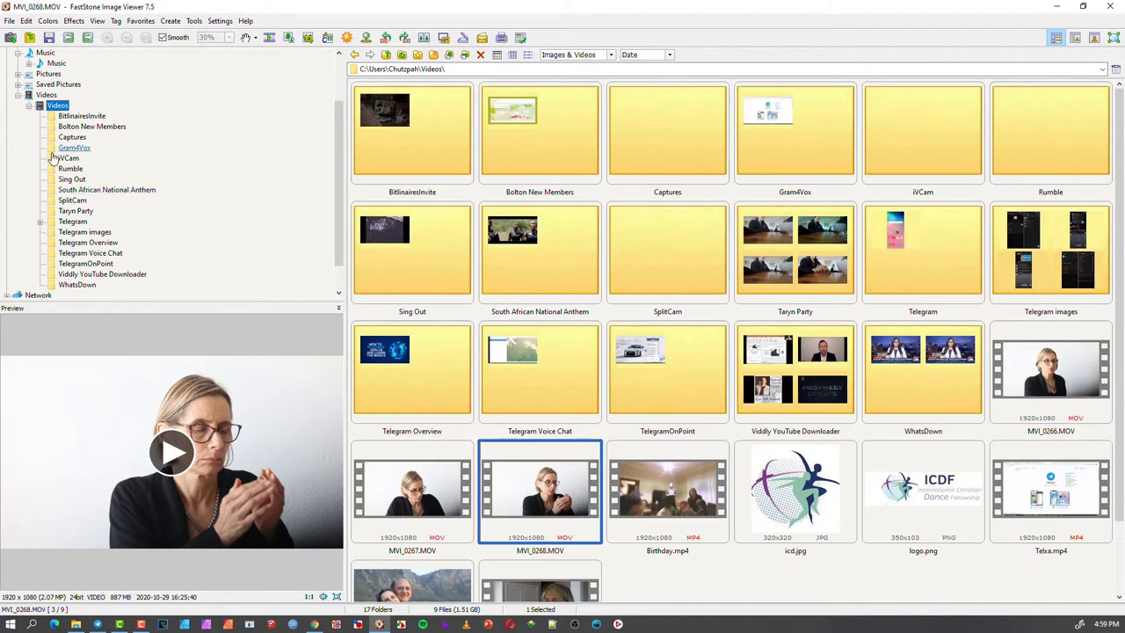
Browse to Pictures › BaronAndTownsend and select photos 050 through 061
click(17, 95)
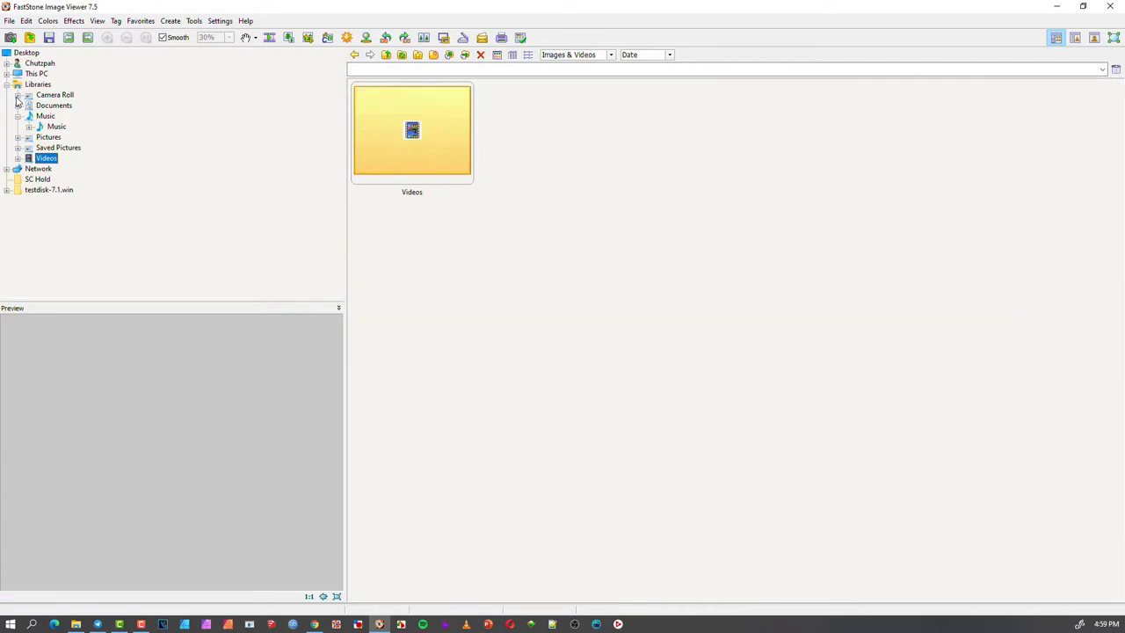
click(48, 137)
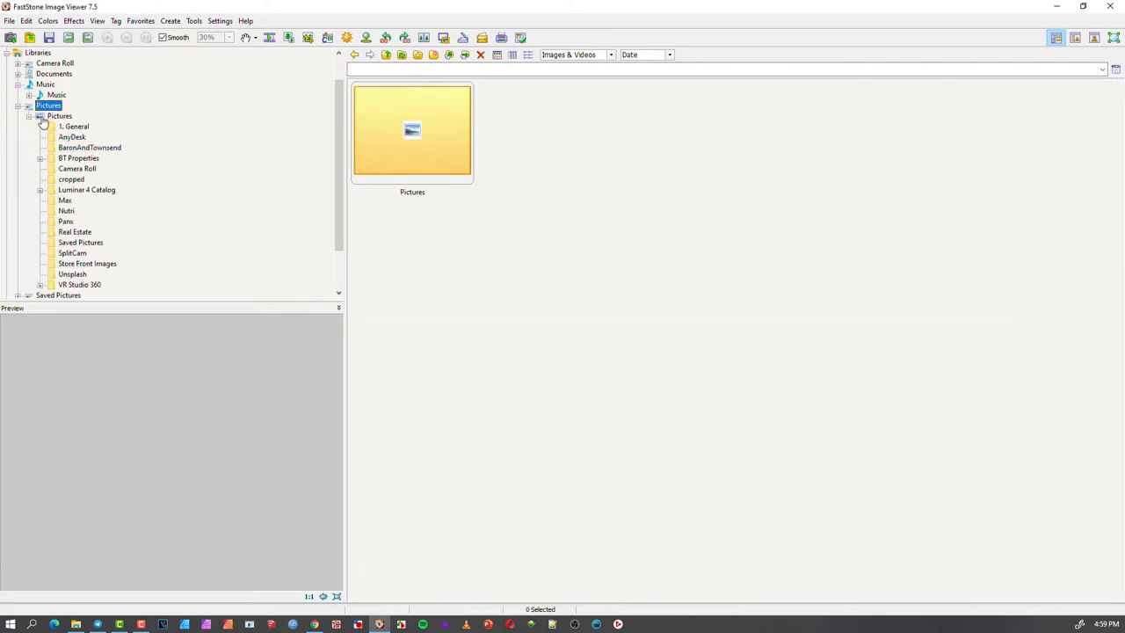
click(56, 117)
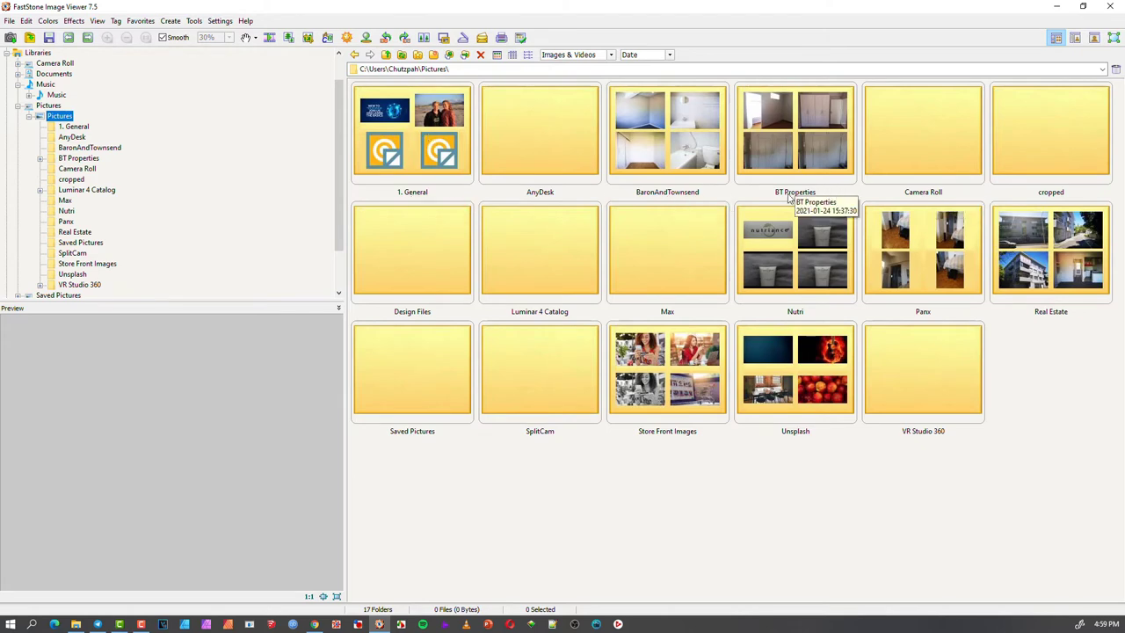
double_click(659, 154)
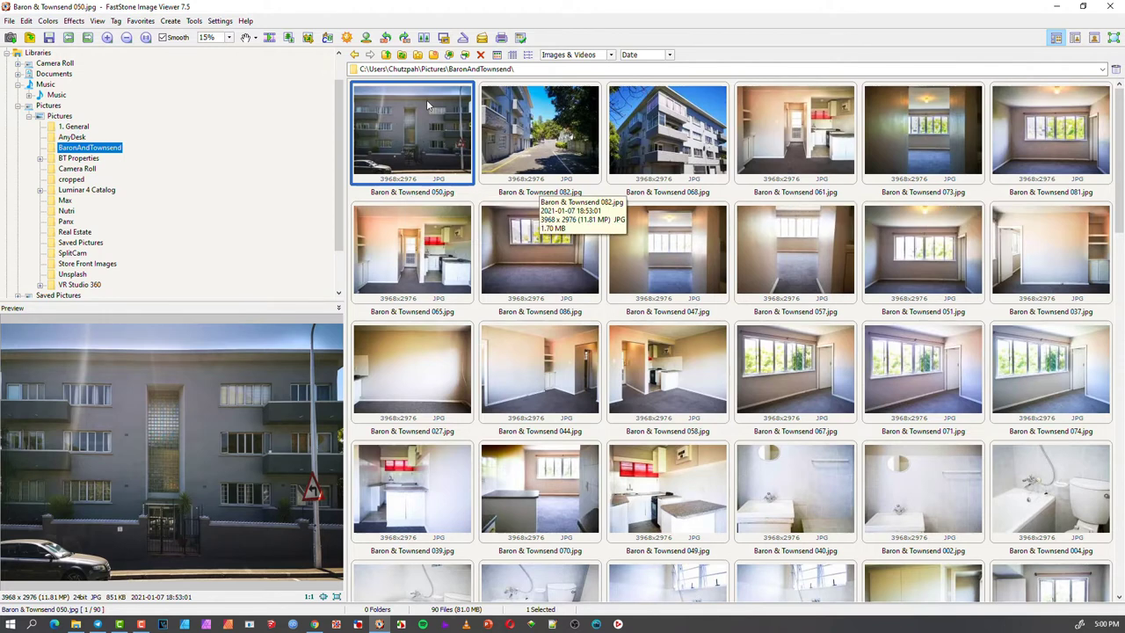
shift+click(799, 120)
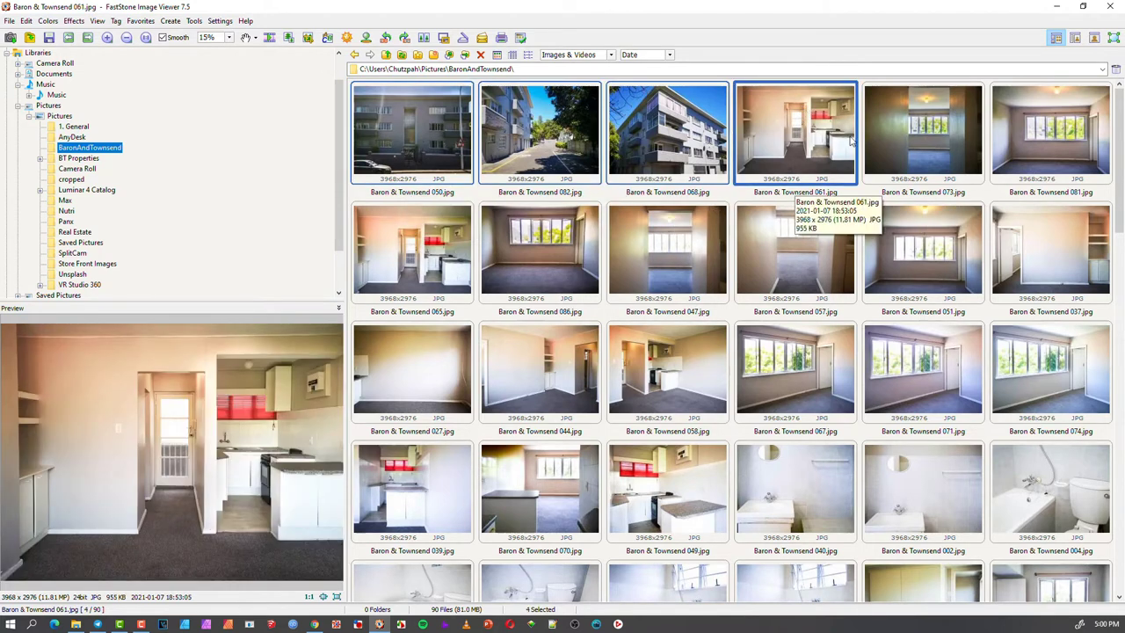
Launch Batch Rename from the photos' context menu, show files as thumbnails, and clear the input list
right_click(637, 130)
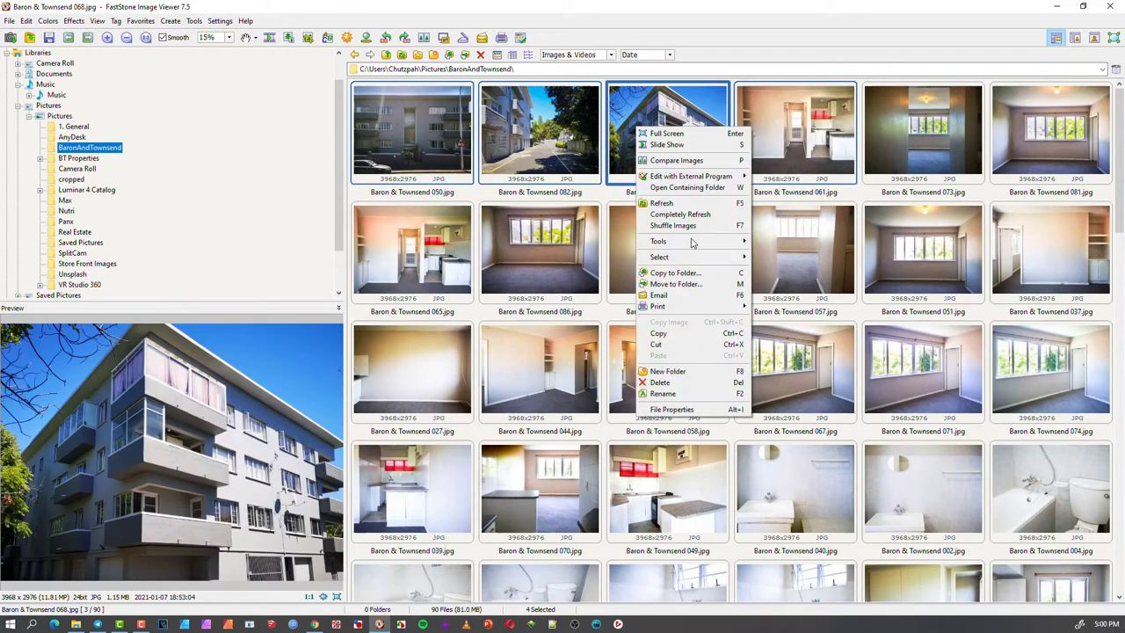
click(708, 396)
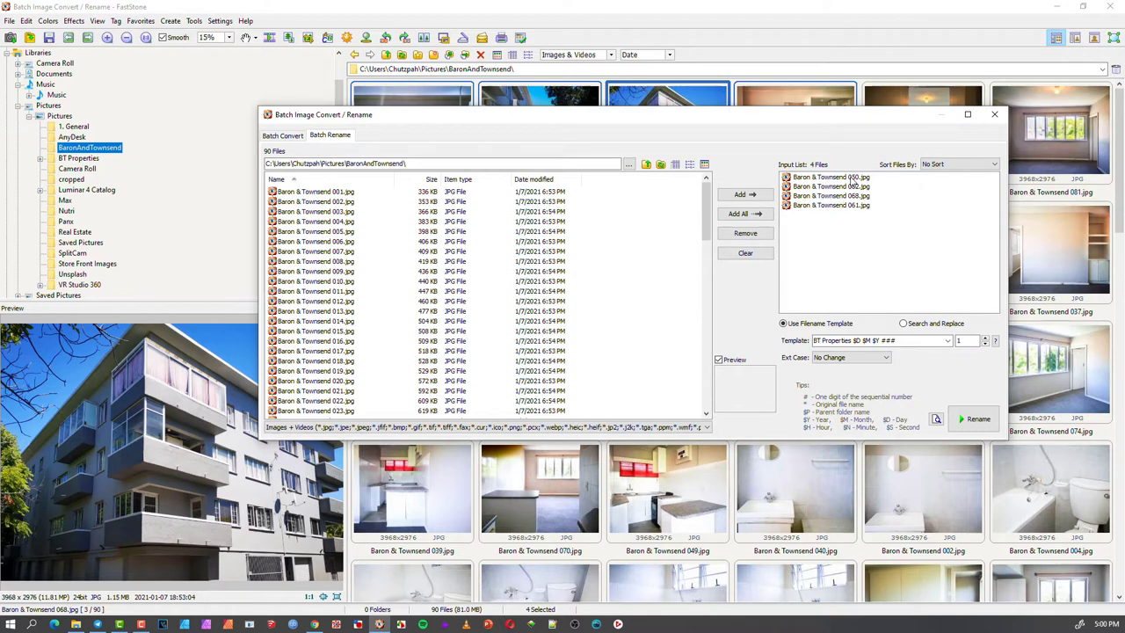
click(340, 252)
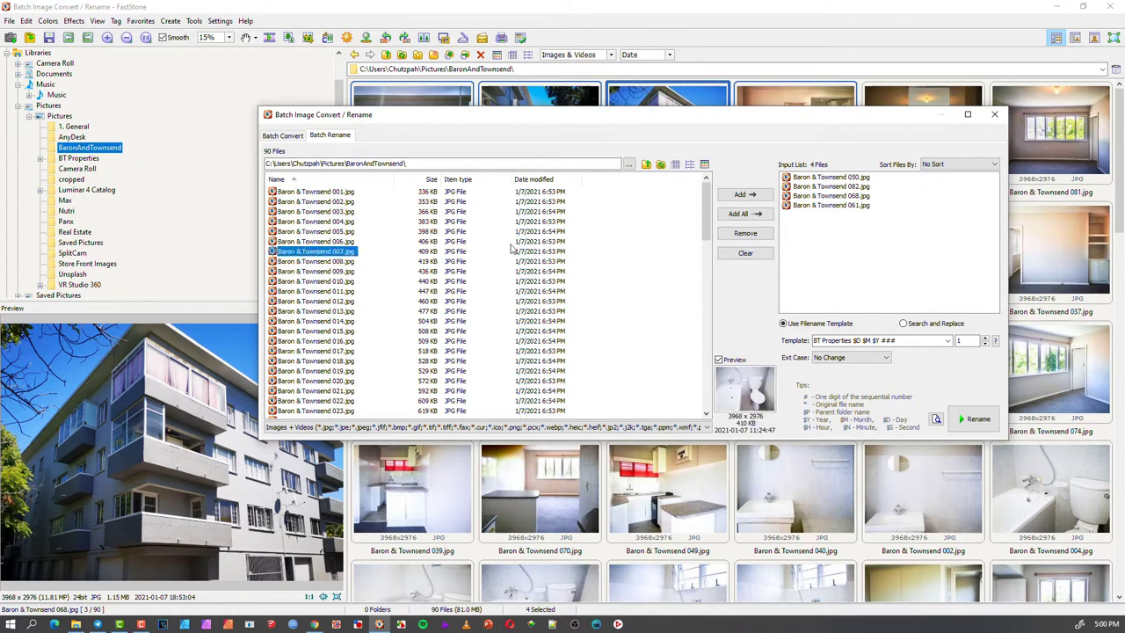
click(703, 167)
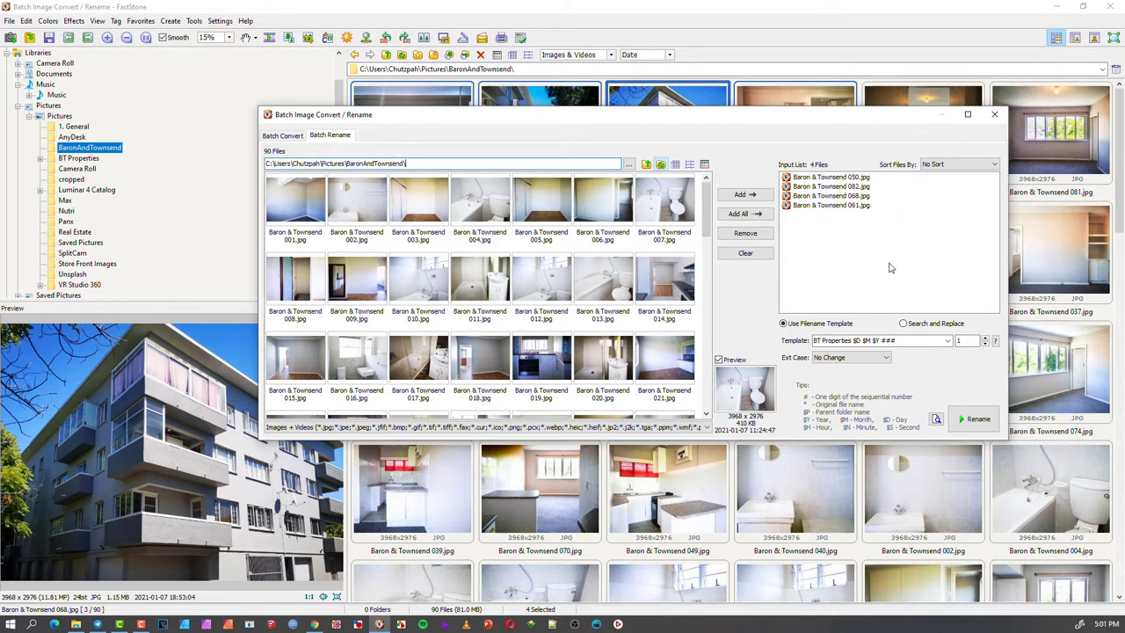
click(759, 256)
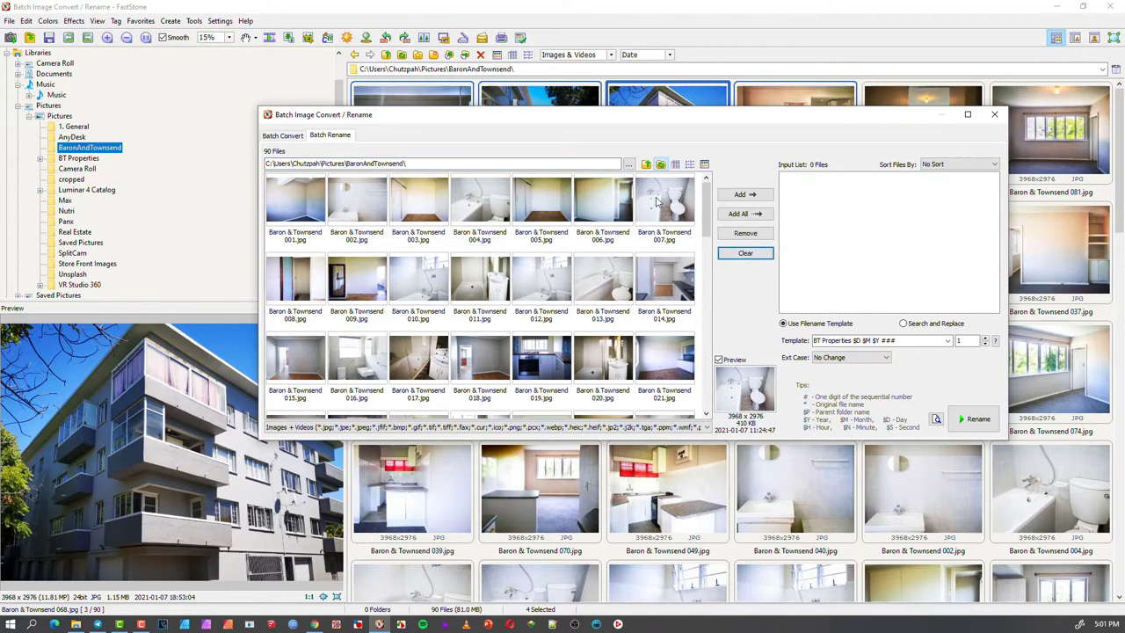
Add all 90 photos with Sort Files By left on No Sort, and check the template placeholder help
click(745, 214)
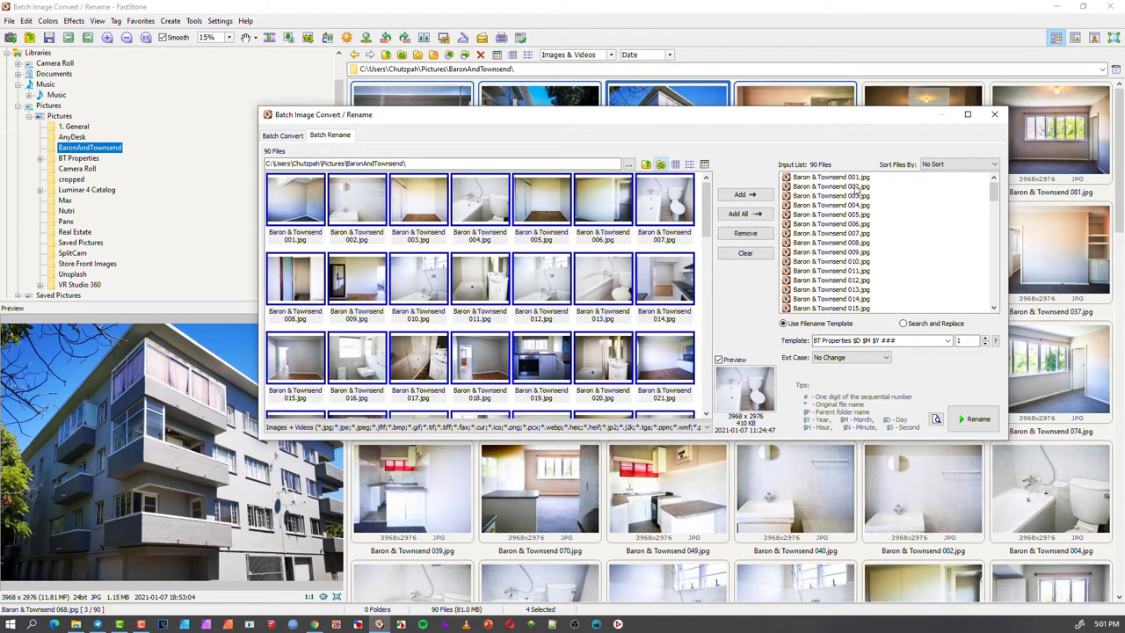
click(973, 164)
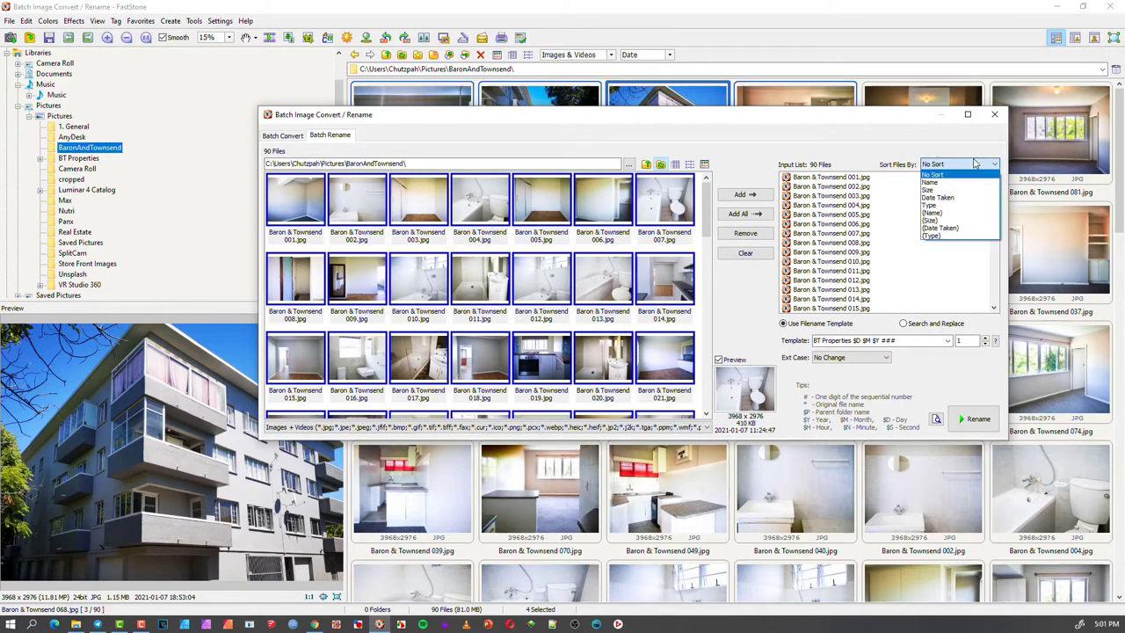
click(974, 164)
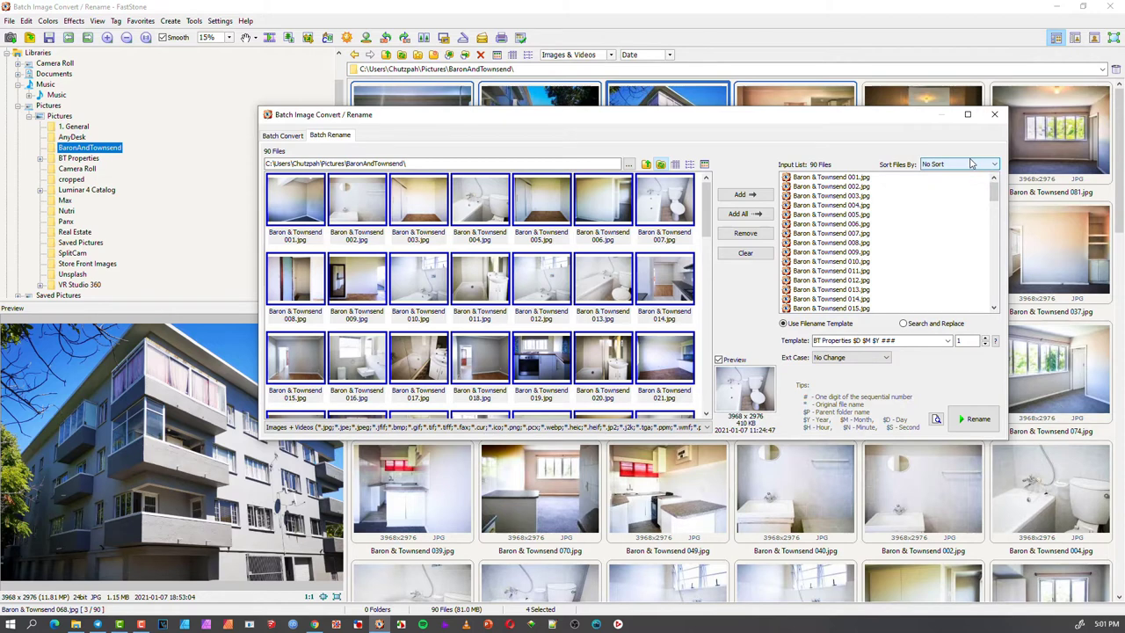
click(896, 342)
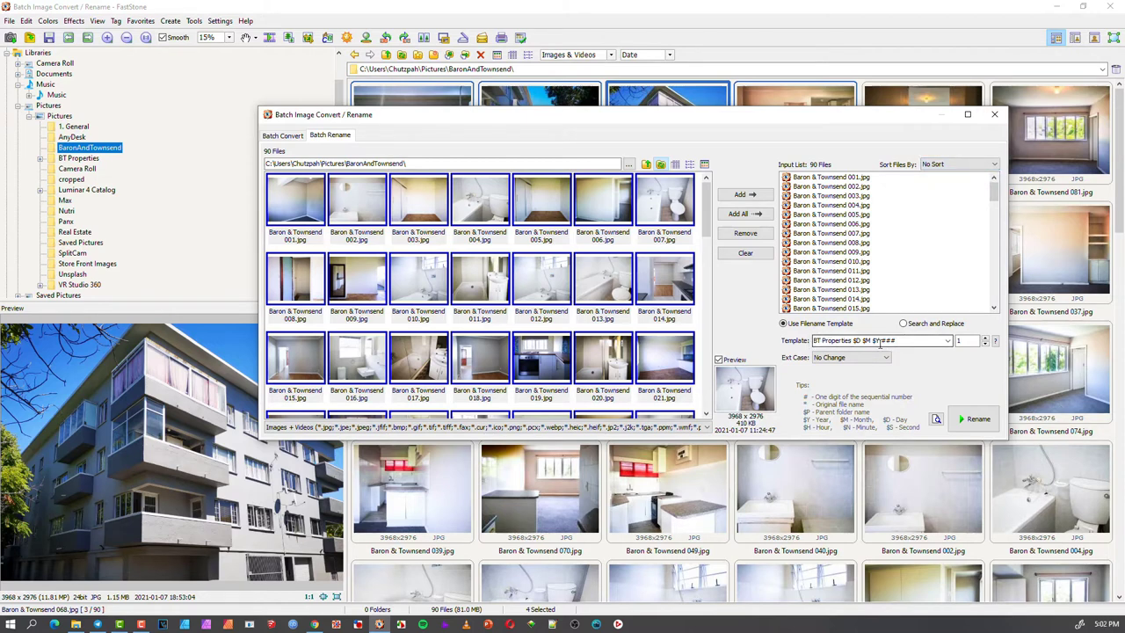
triple_click(907, 340)
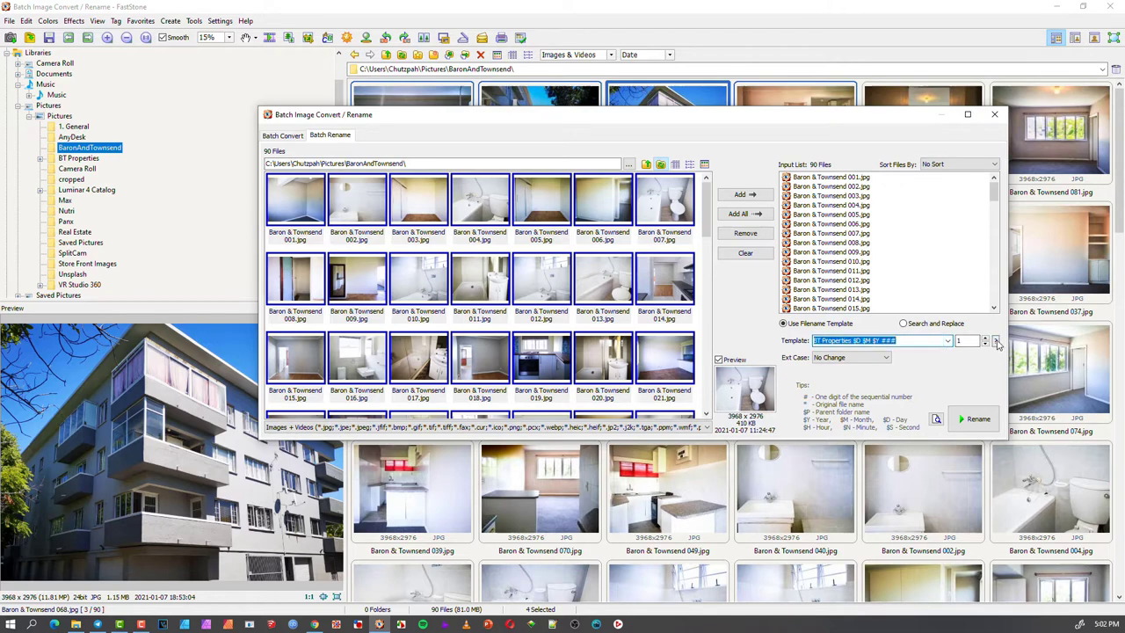
click(995, 342)
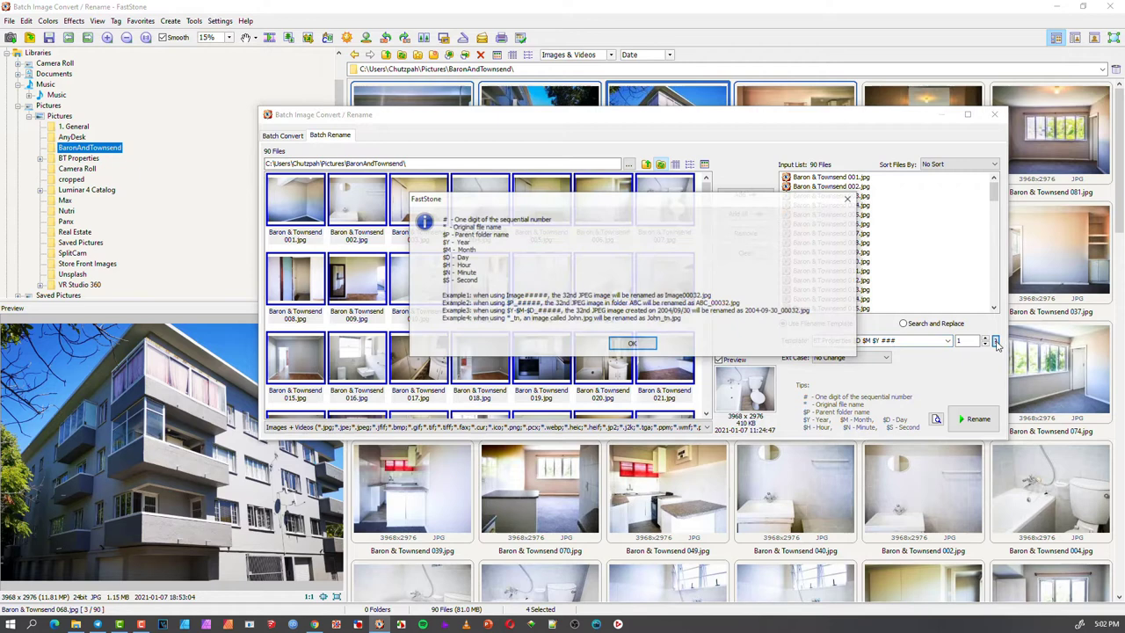
drag(671, 193, 457, 183)
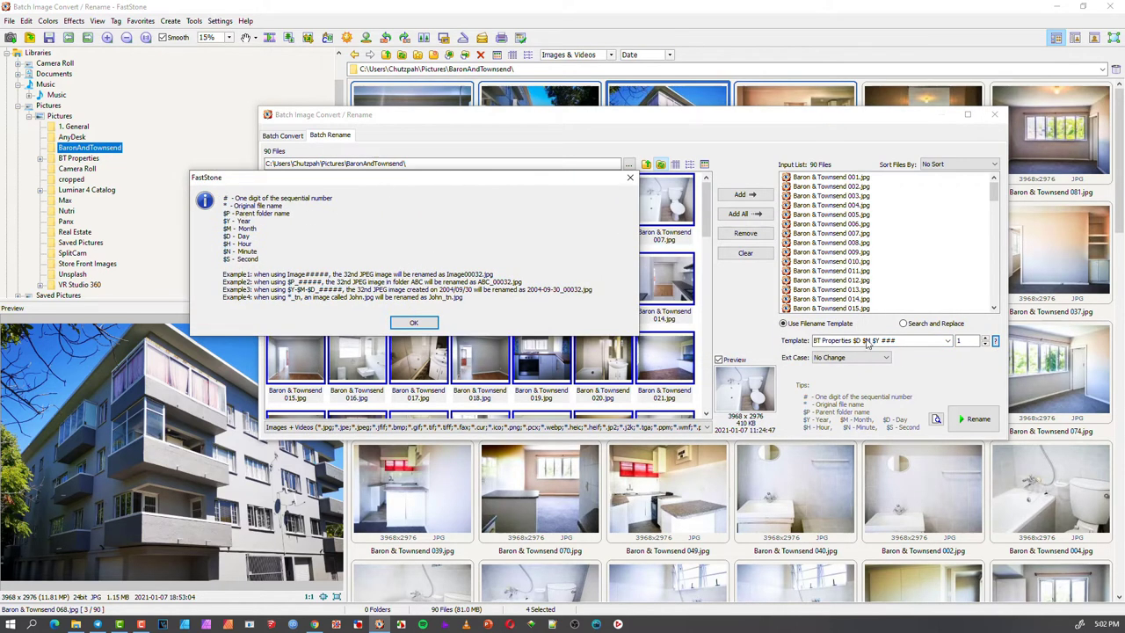
click(630, 178)
Shorten the template to 'BT Prop $D $M $Y ###' and keep Ext Case at No Change
click(834, 340)
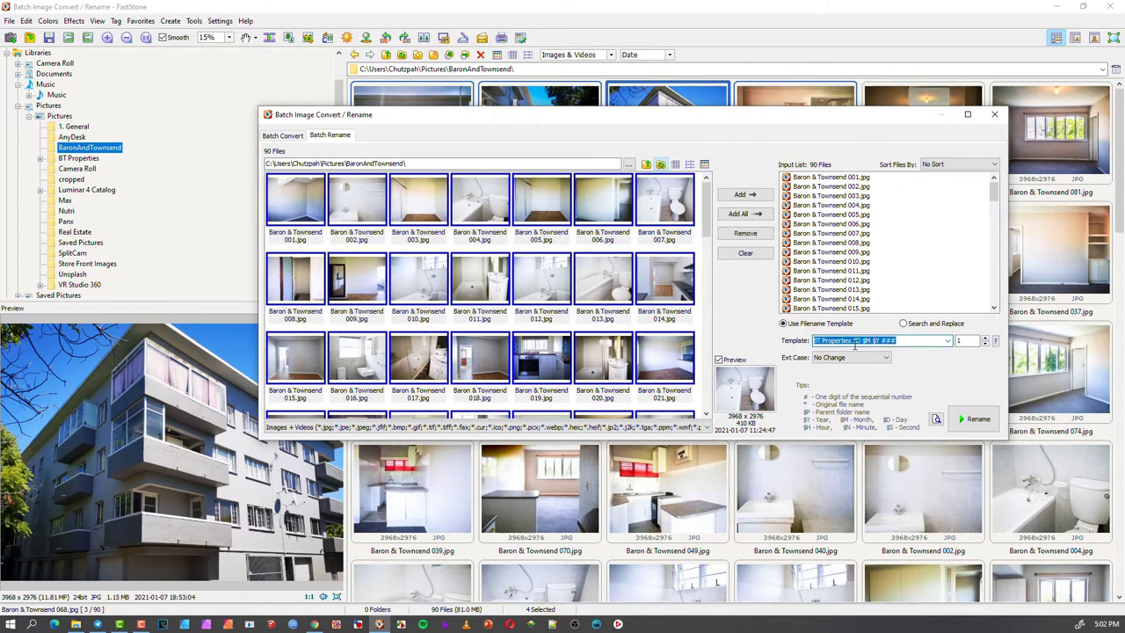
click(855, 341)
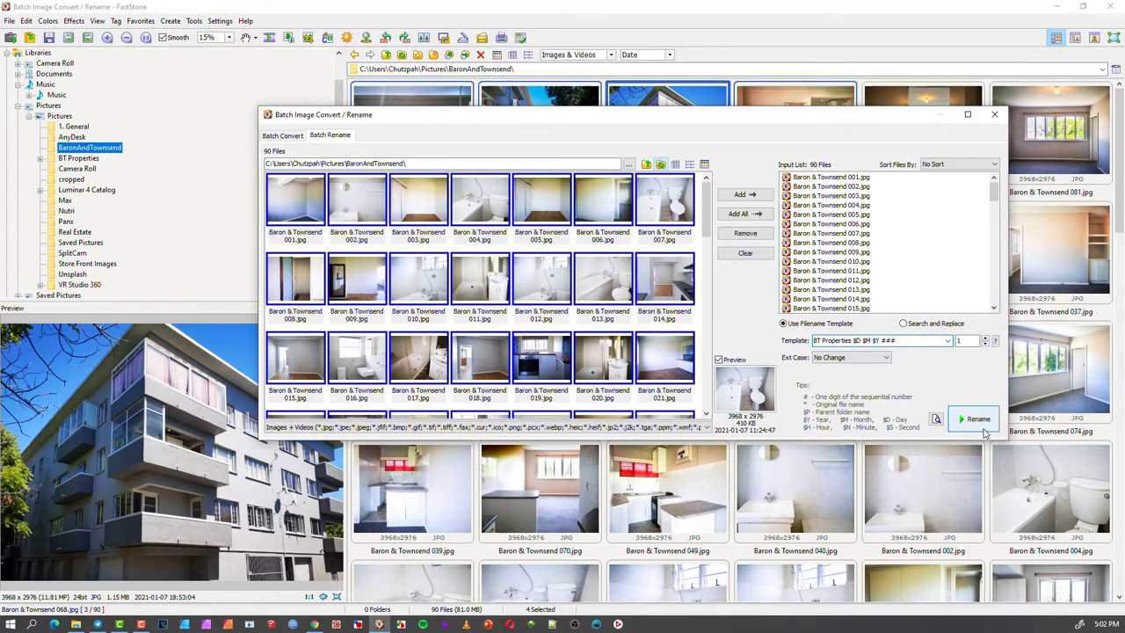
key(BackSpace)
key(BackSpace)
key(BackSpace)
key(BackSpace)
key(BackSpace)
key(BackSpace)
key(BackSpace)
text(p)
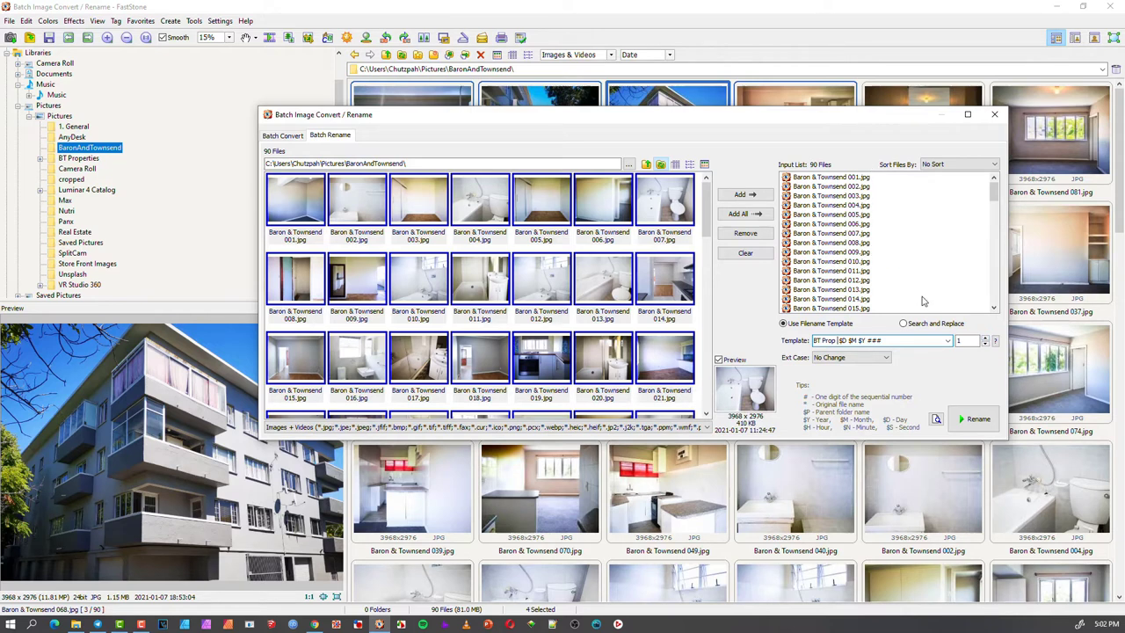
click(870, 358)
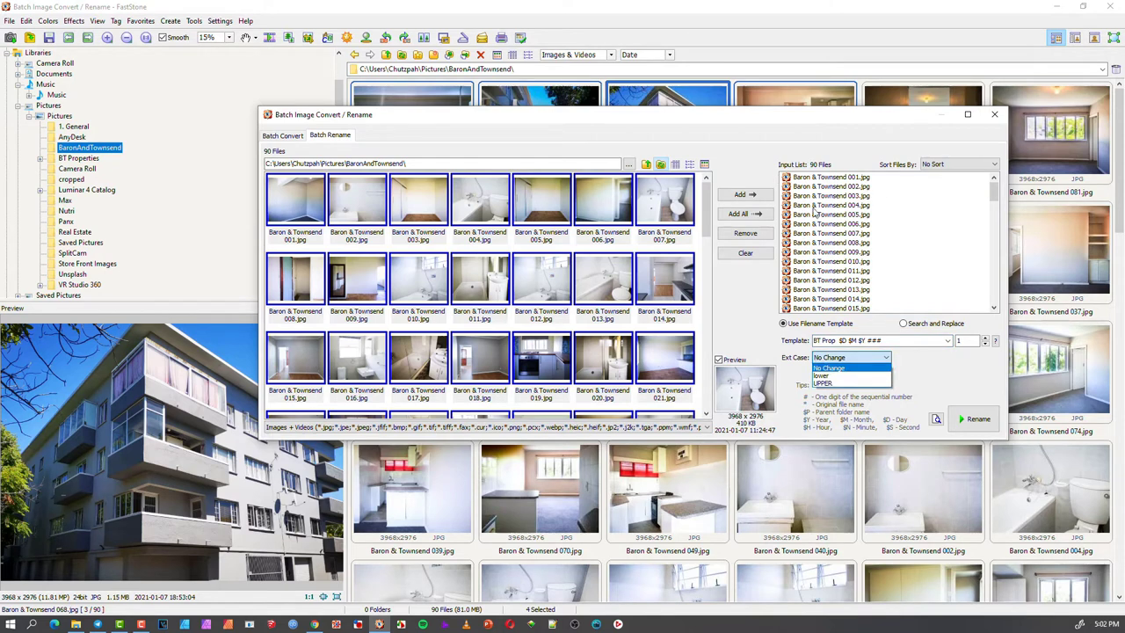
click(919, 371)
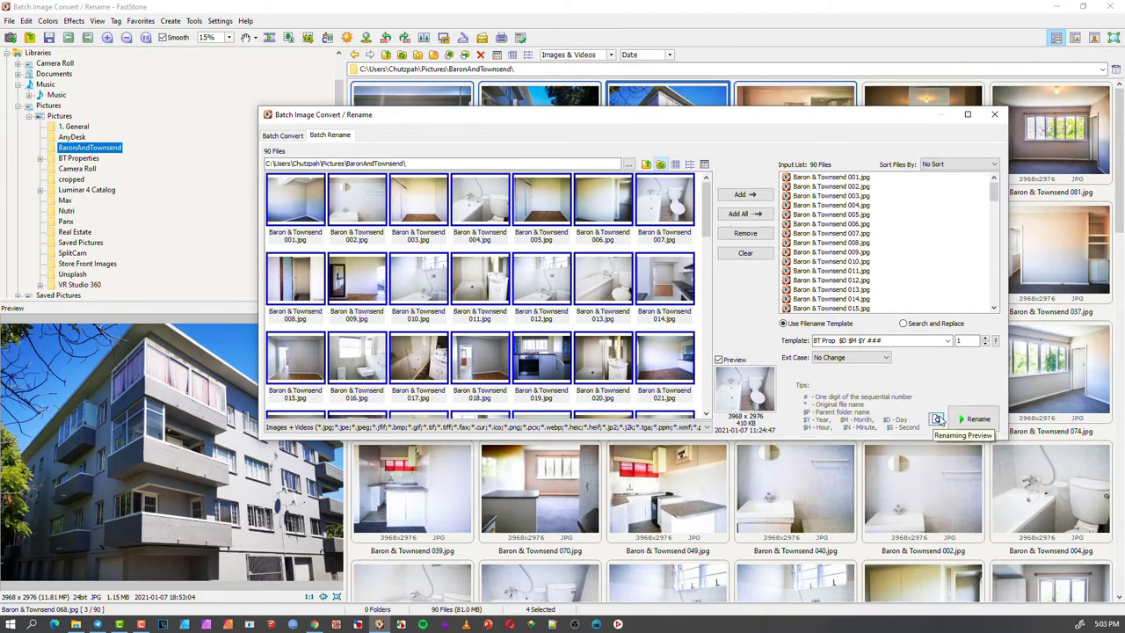
click(936, 420)
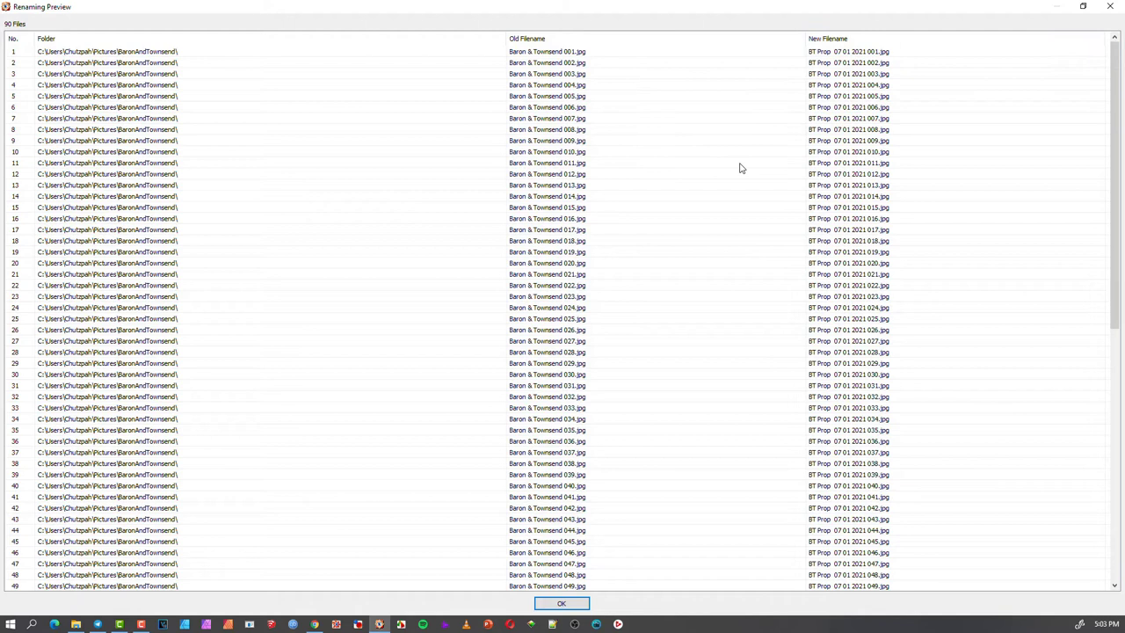
click(1113, 7)
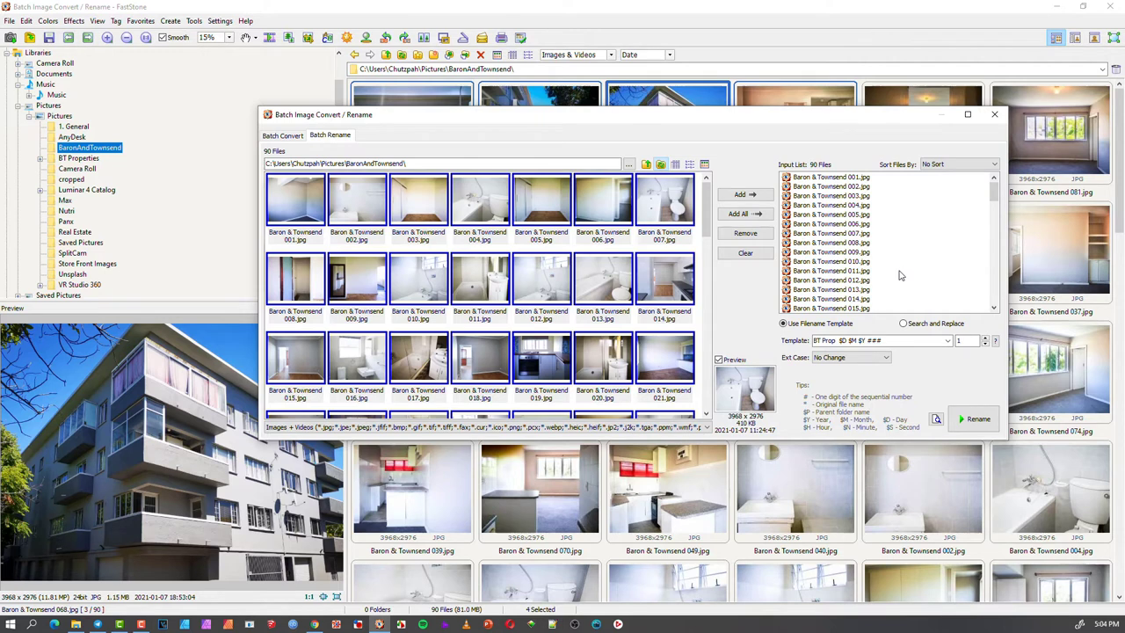
Run the rename, confirm with Yes, and click Done, leaving BT Prop 07 01 2021 ### names
click(975, 420)
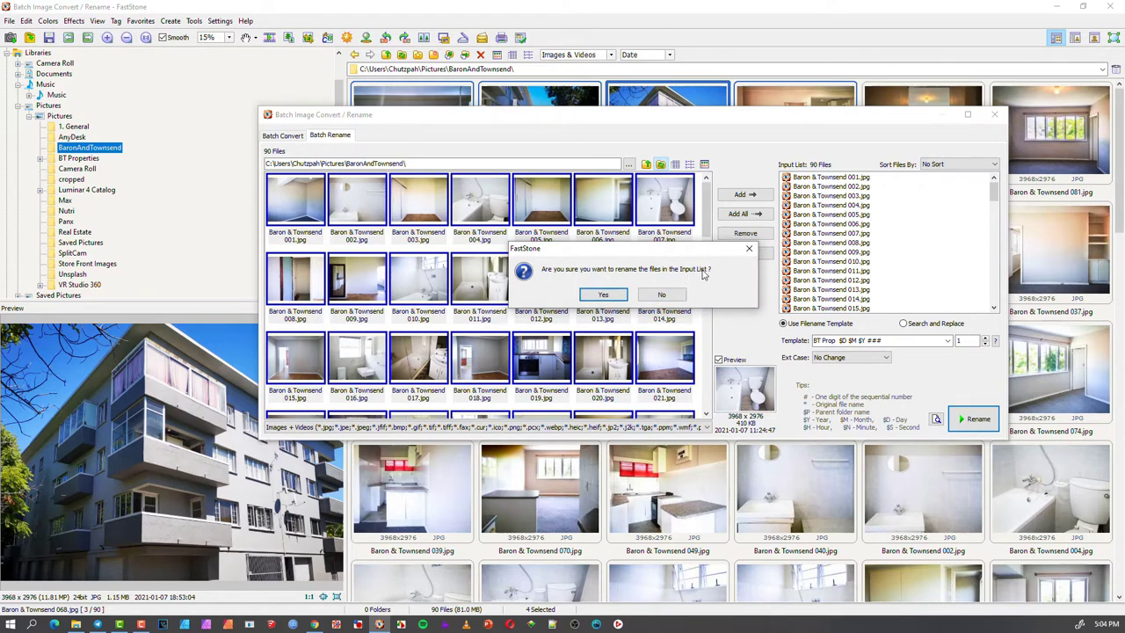
click(604, 296)
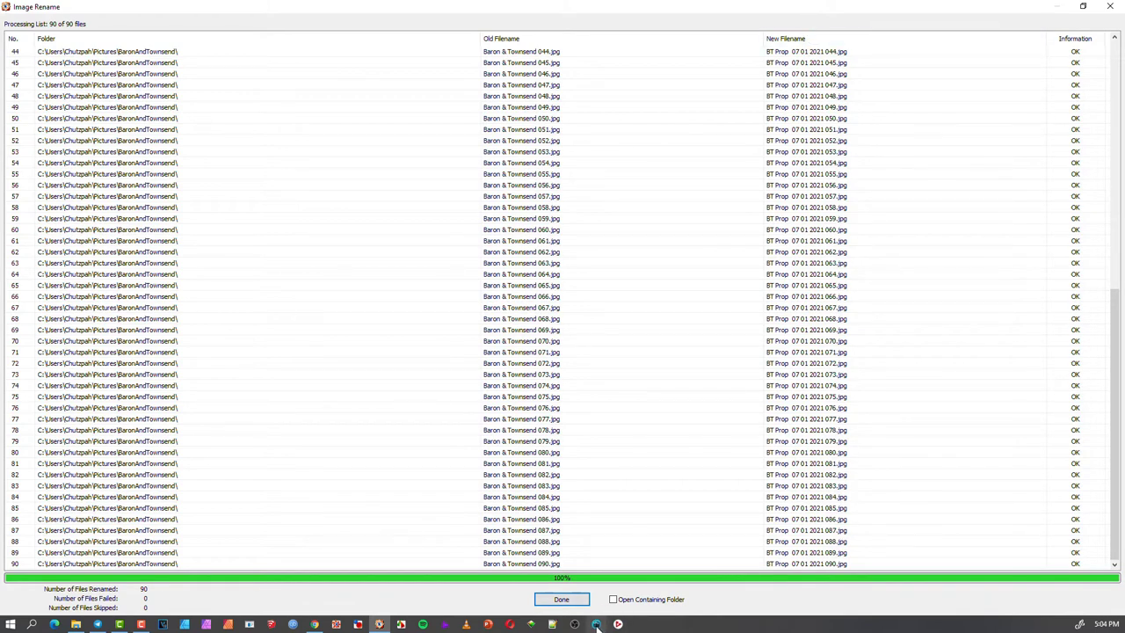
click(560, 599)
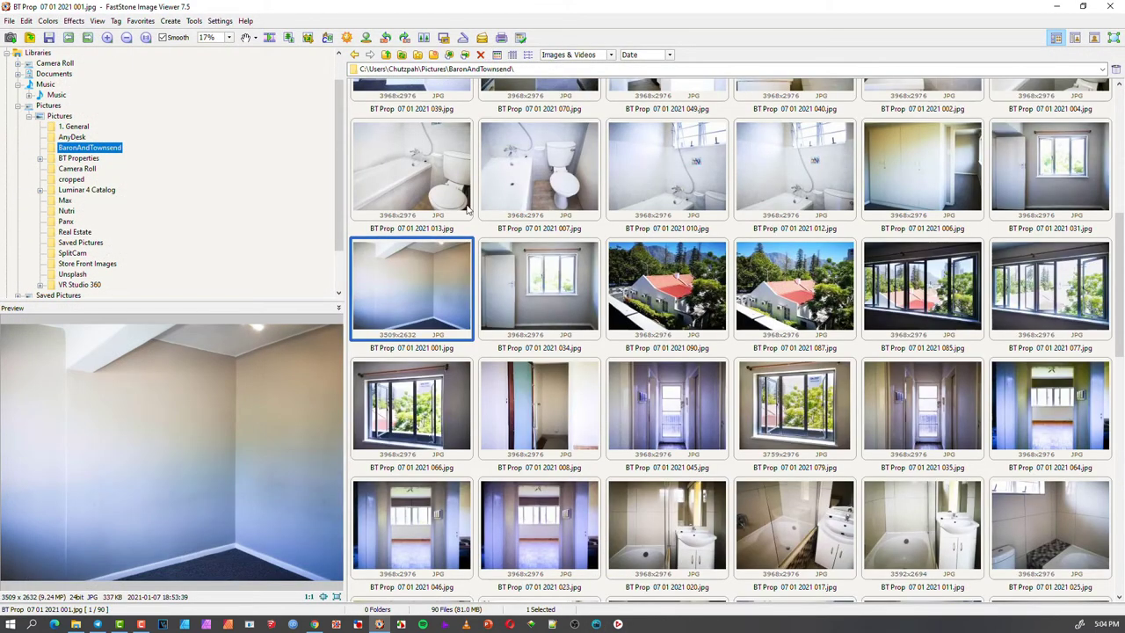
Select all 90 photos with Ctrl+A and bring up Batch Rename from the context menu
scroll(873, 182, up, 4)
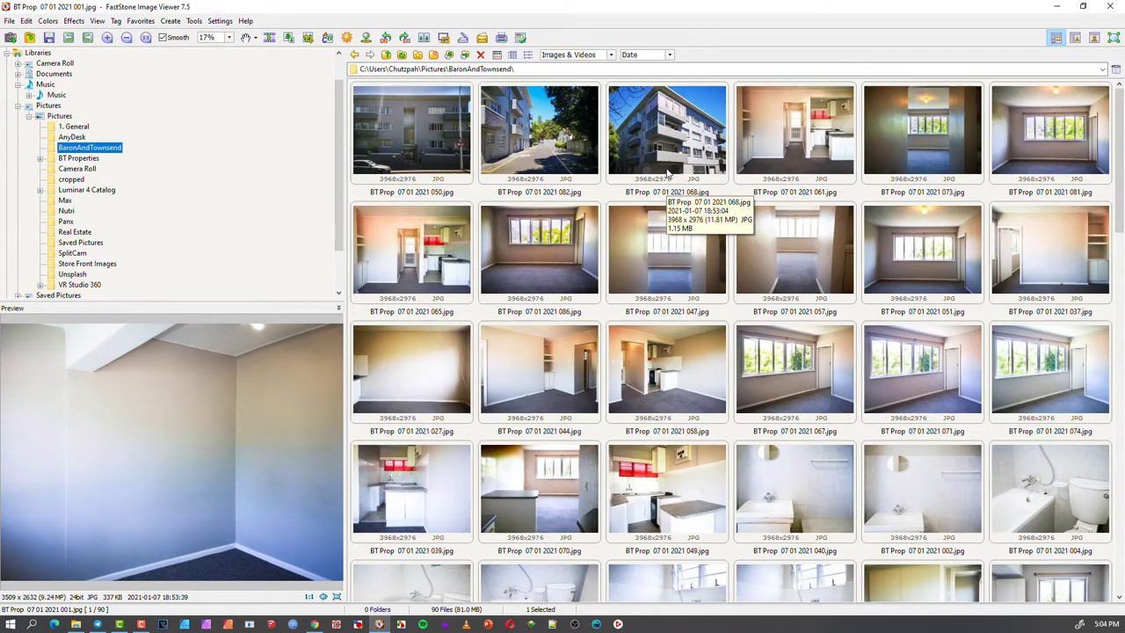
click(423, 154)
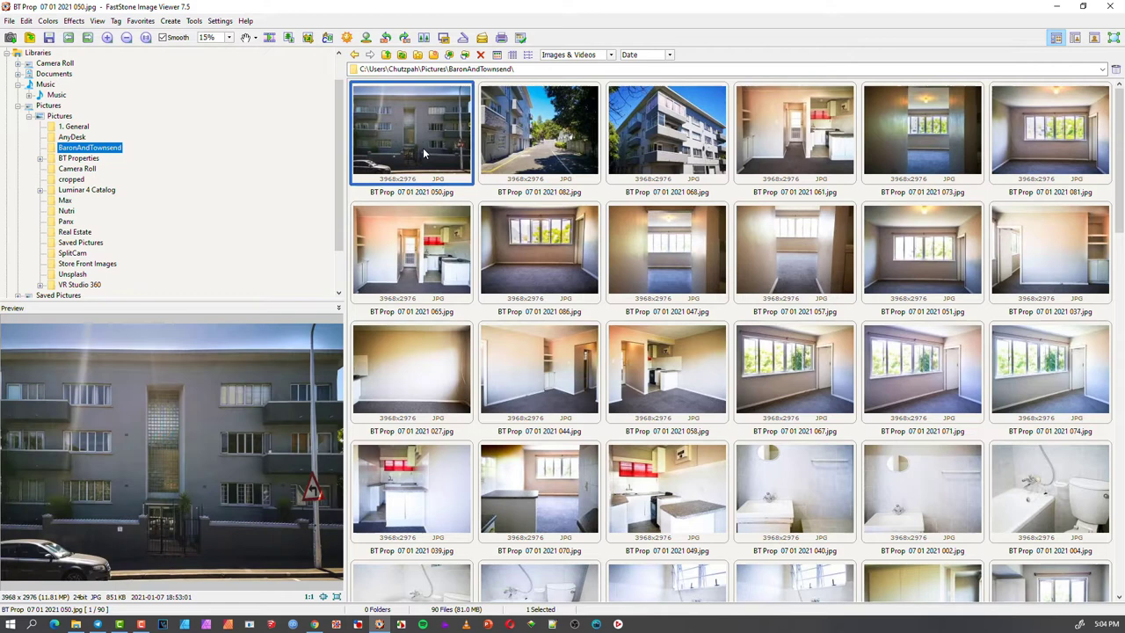
key(ctrl+a)
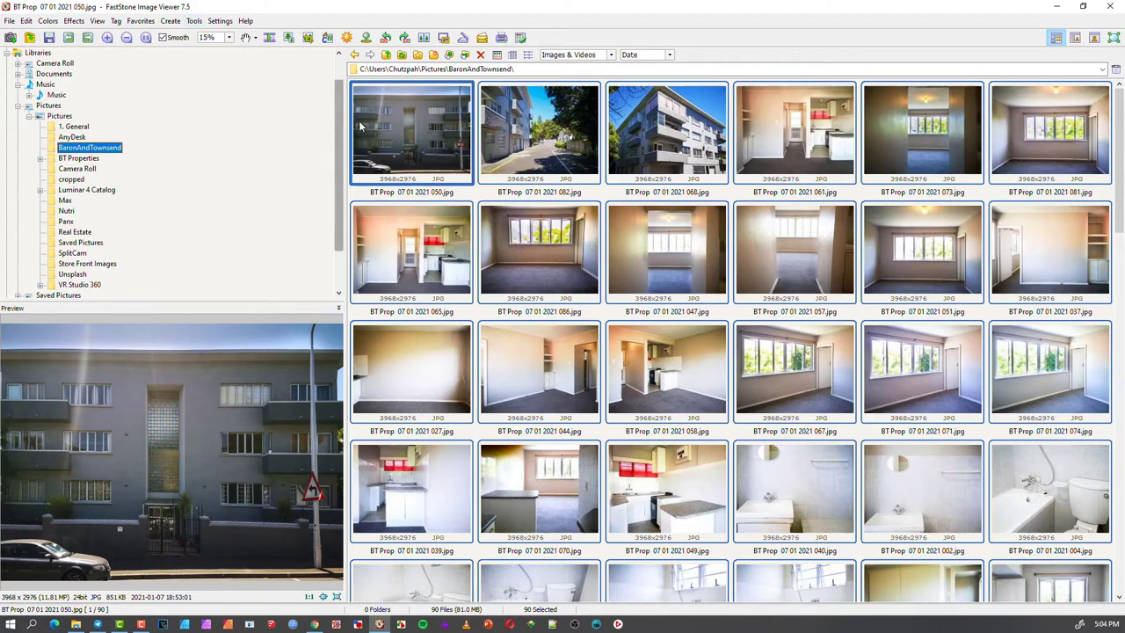
right_click(449, 134)
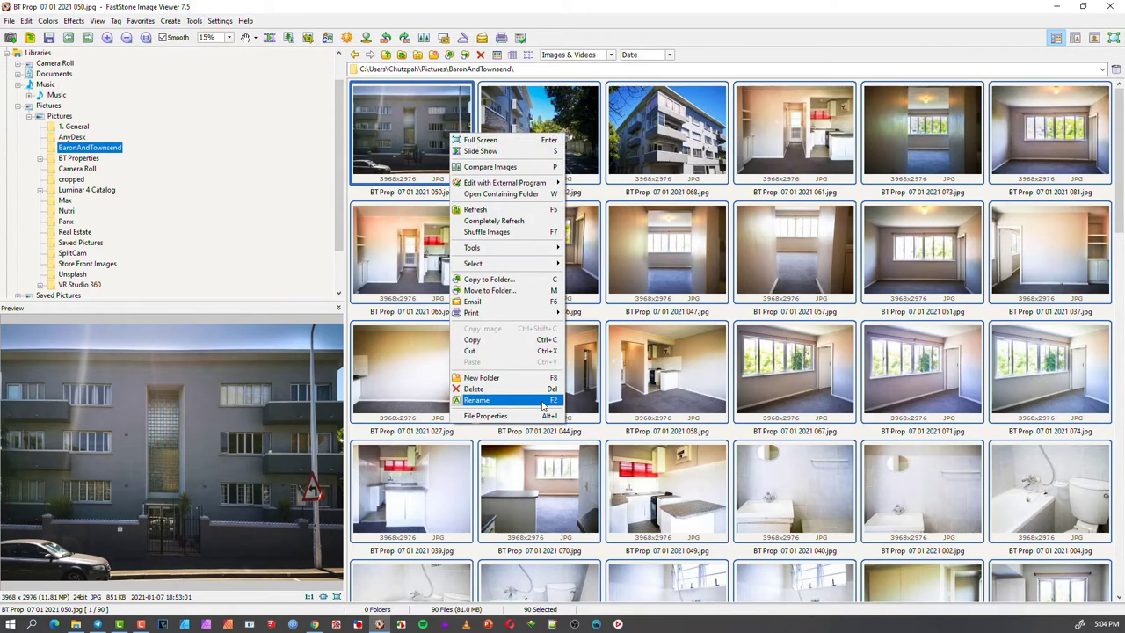
click(543, 402)
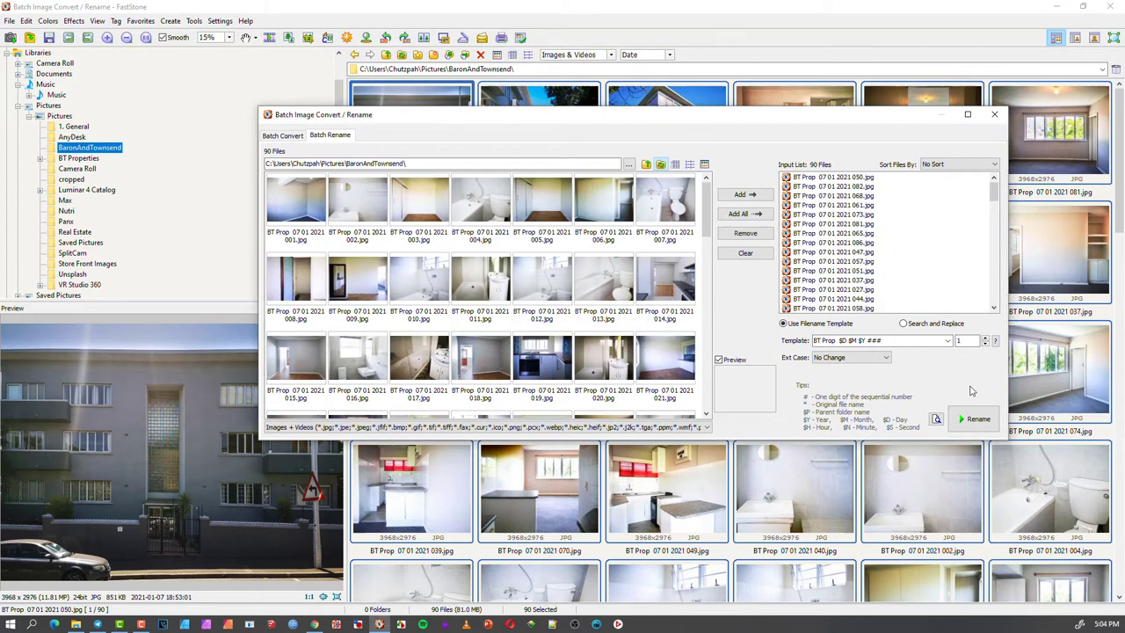
Change the template to 'Baron & Townsend ###', then rename and confirm
click(836, 341)
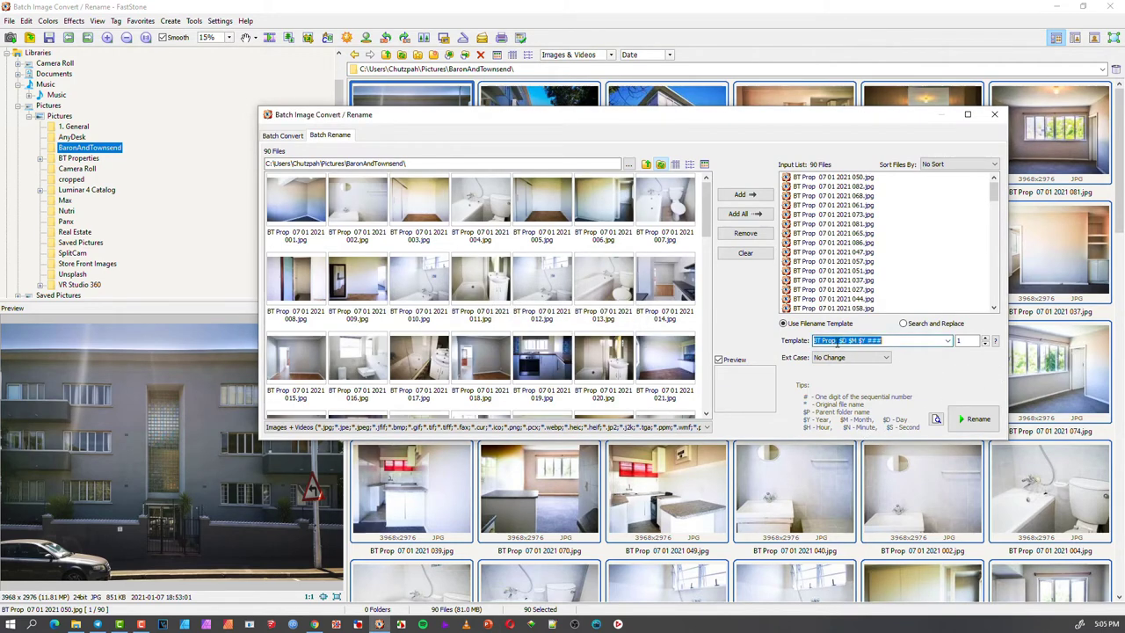
drag(859, 342, 744, 336)
text(Baron & Townsend)
click(966, 419)
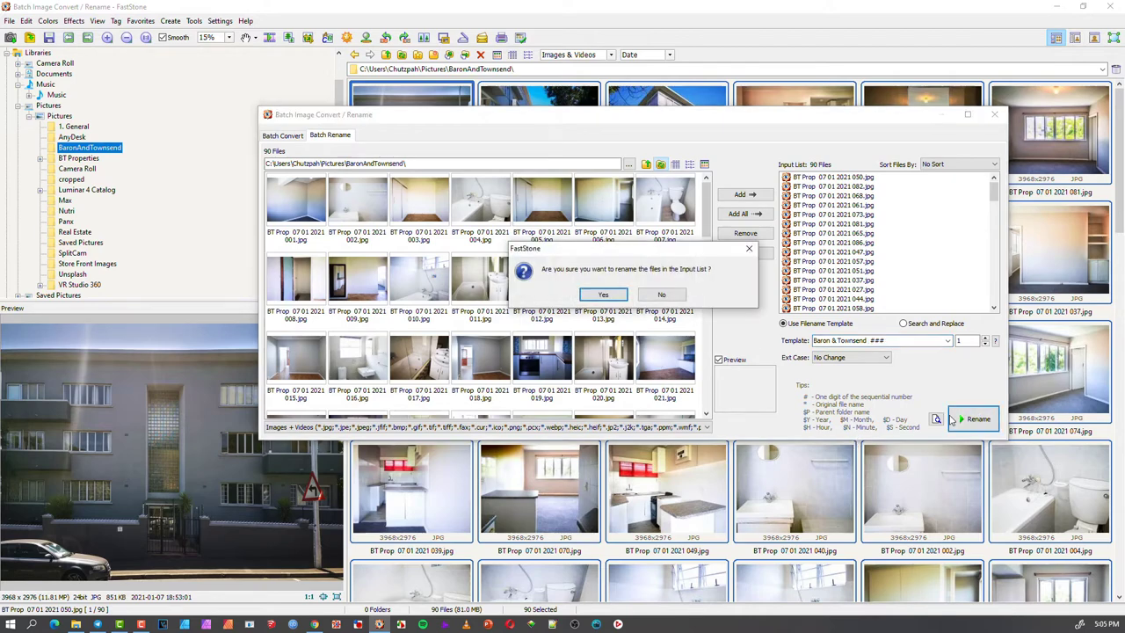
click(623, 295)
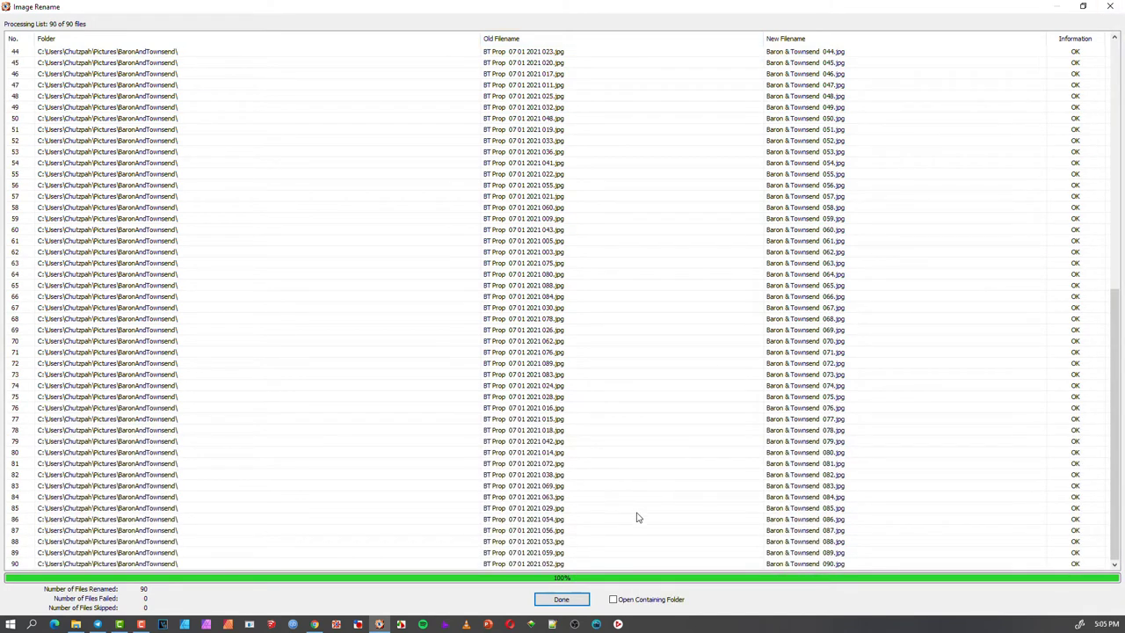
click(571, 598)
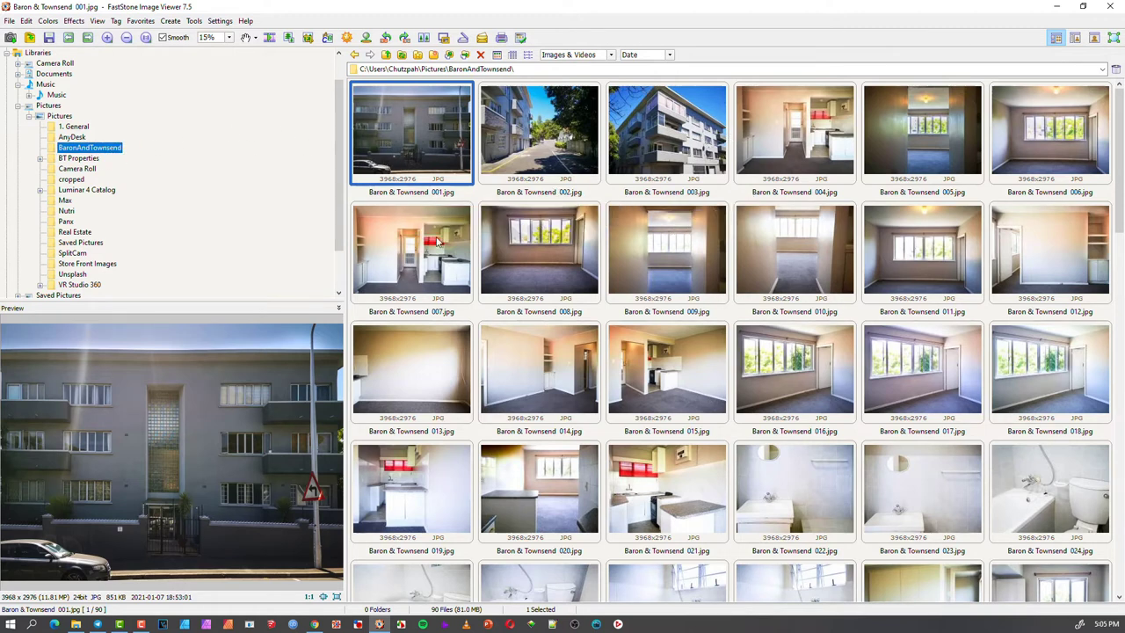
Add a subfolder named Temp under BaronAndTownsend using the folder tree's New Folder command
click(63, 116)
click(91, 148)
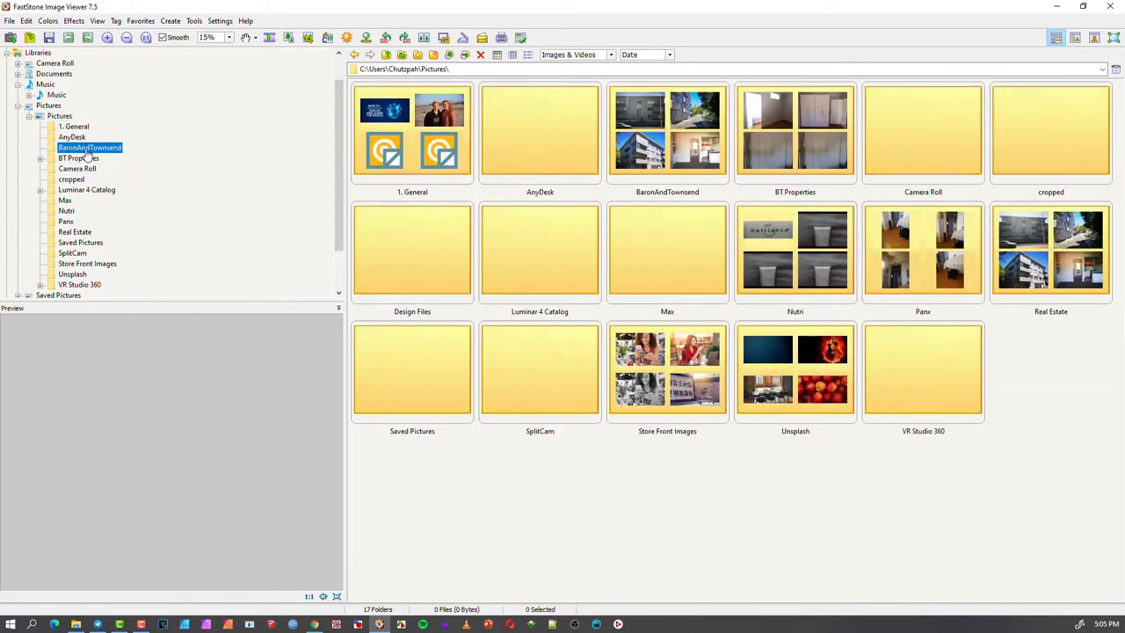
right_click(94, 150)
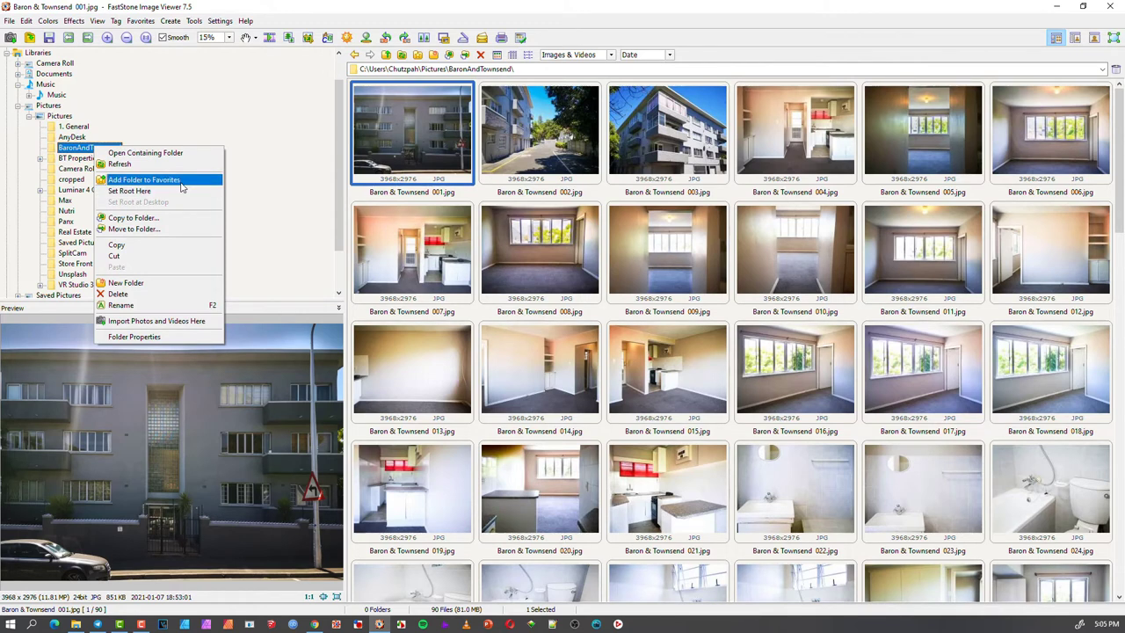
click(159, 282)
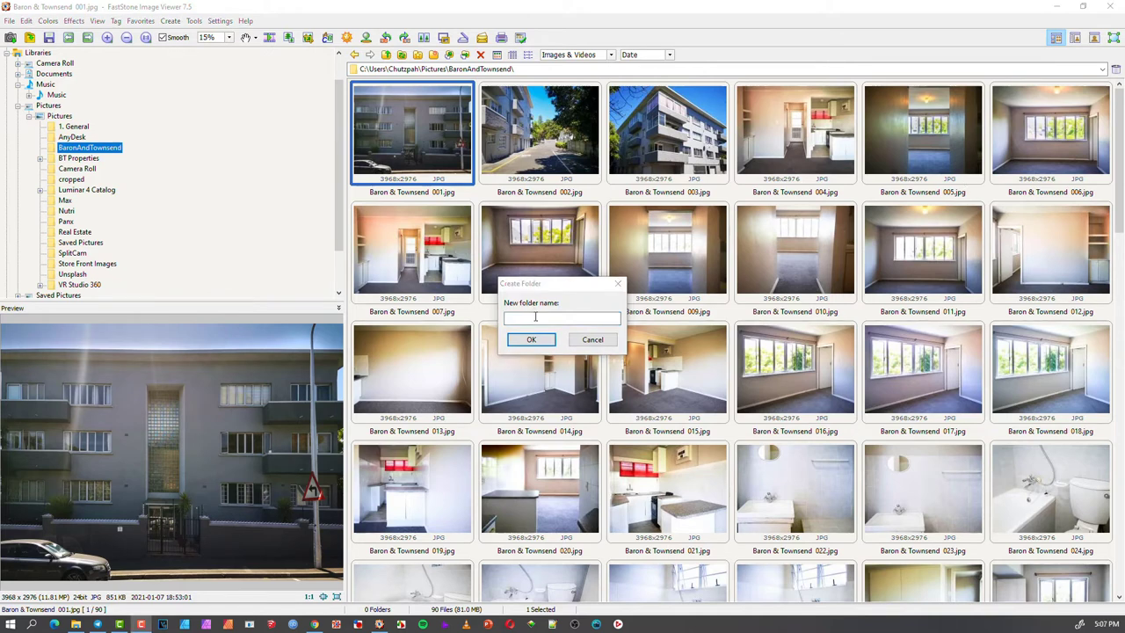
click(535, 317)
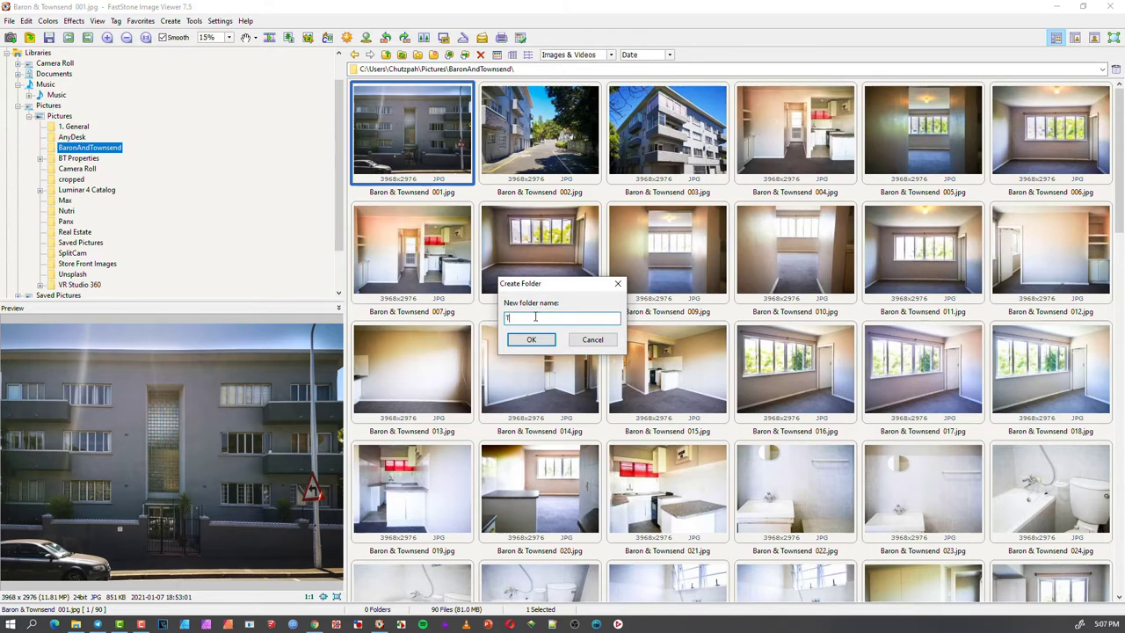
key(Return)
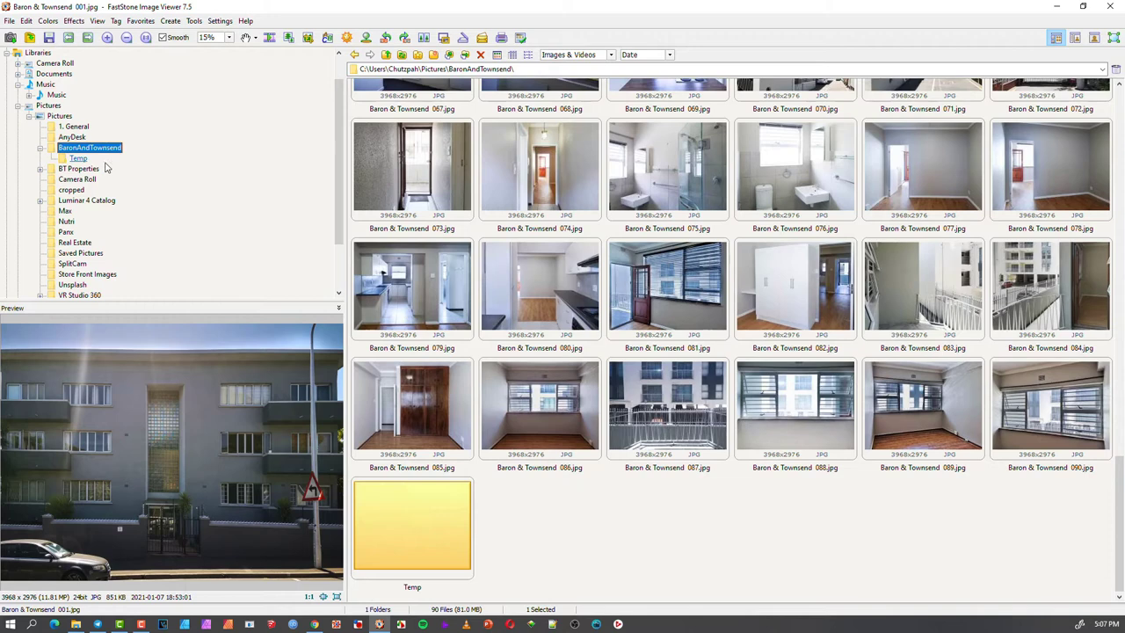
Copy all 90 Baron & Townsend photos into BaronAndTownsend\Temp and open that folder
click(409, 168)
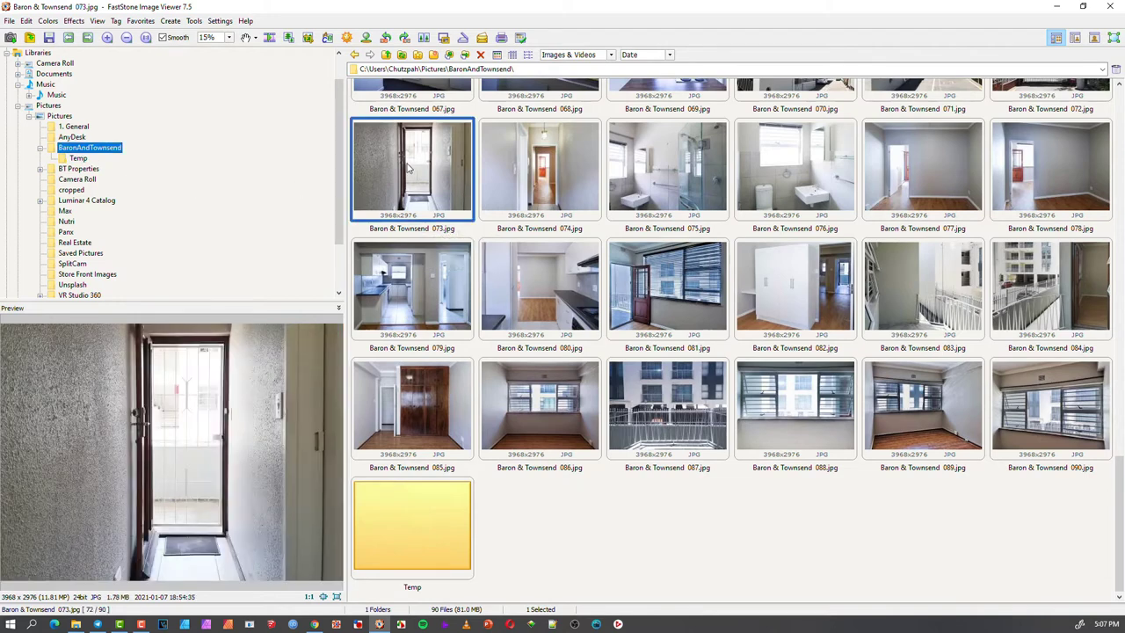
key(ctrl+a)
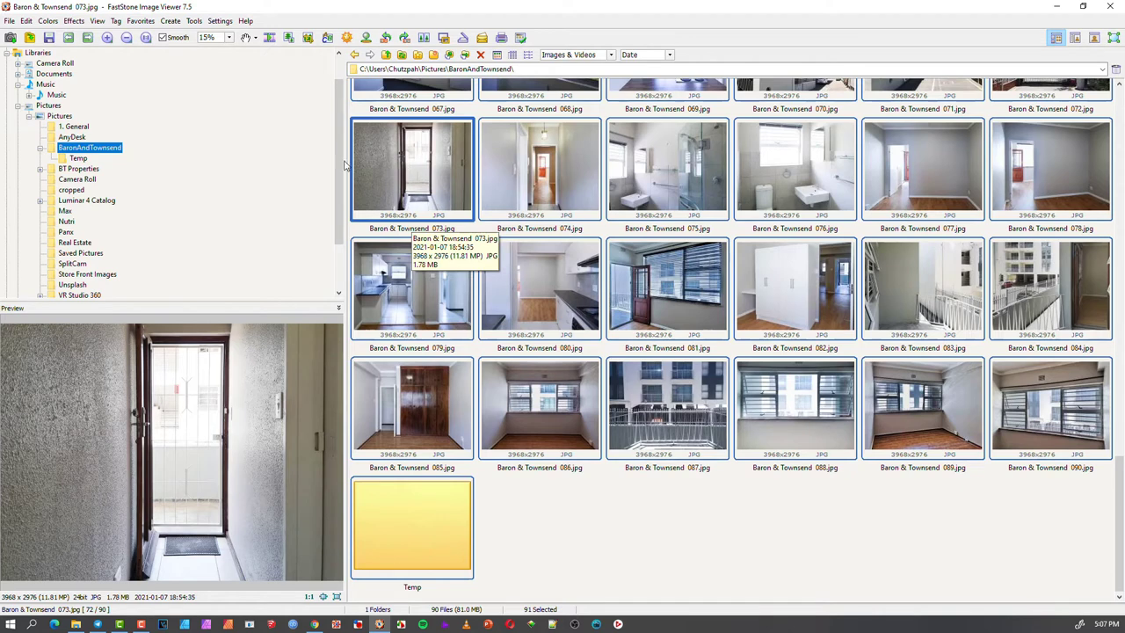
right_click(373, 158)
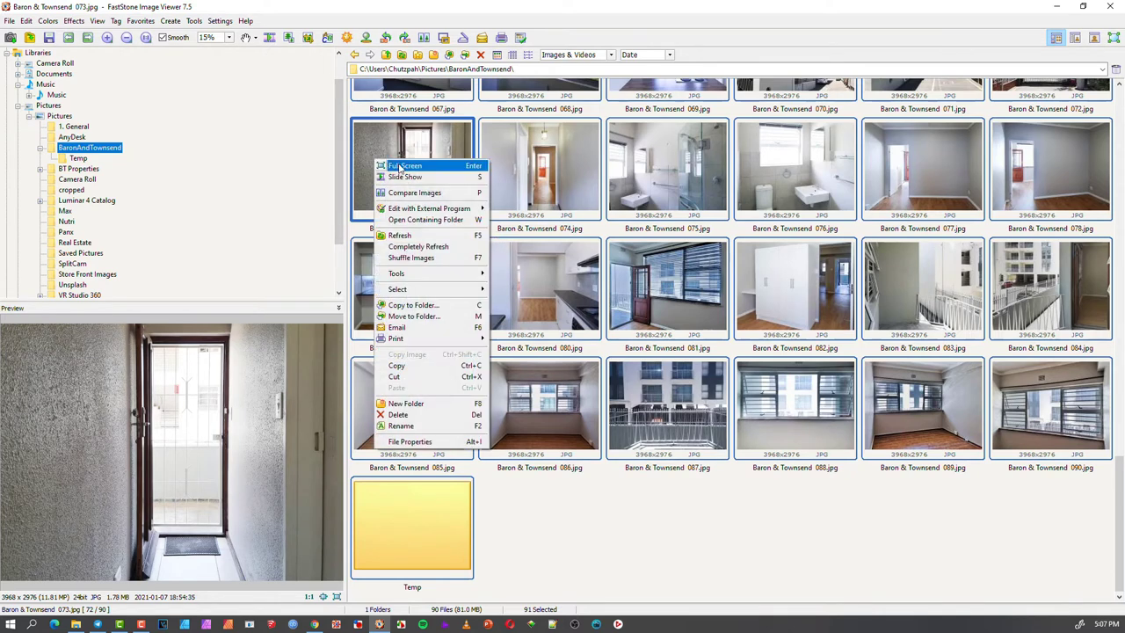
click(413, 304)
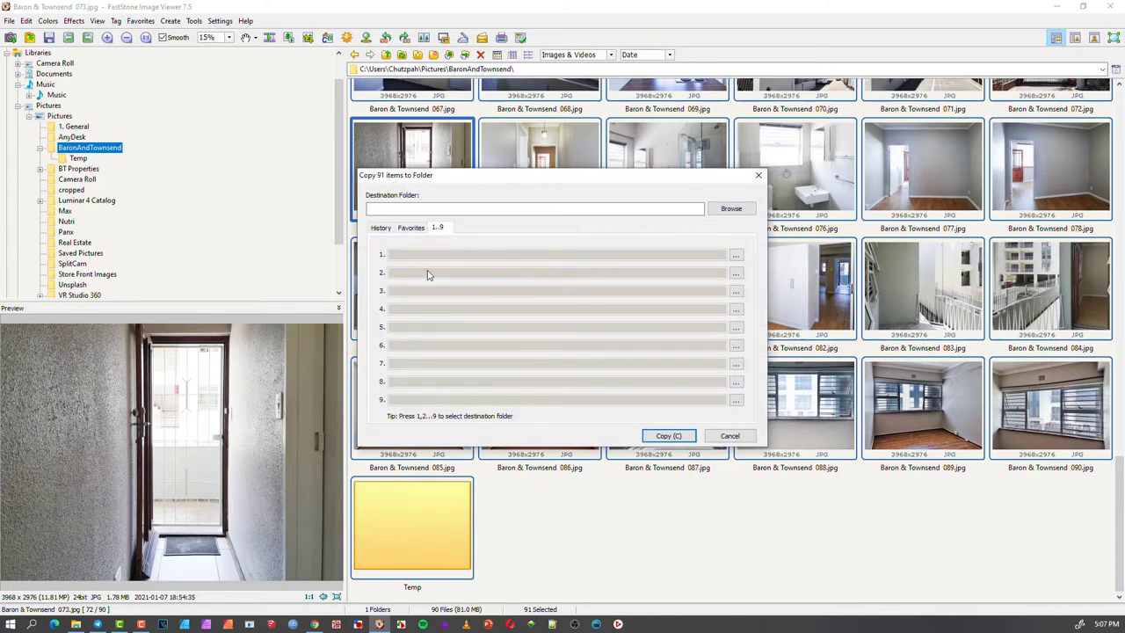
click(729, 210)
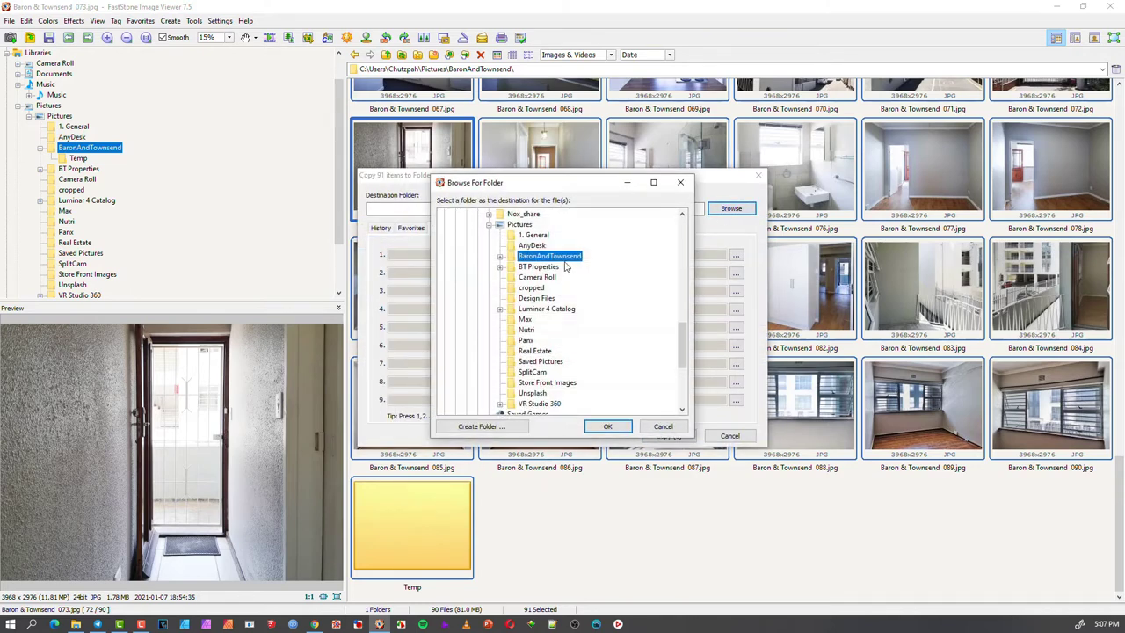
click(500, 257)
click(538, 266)
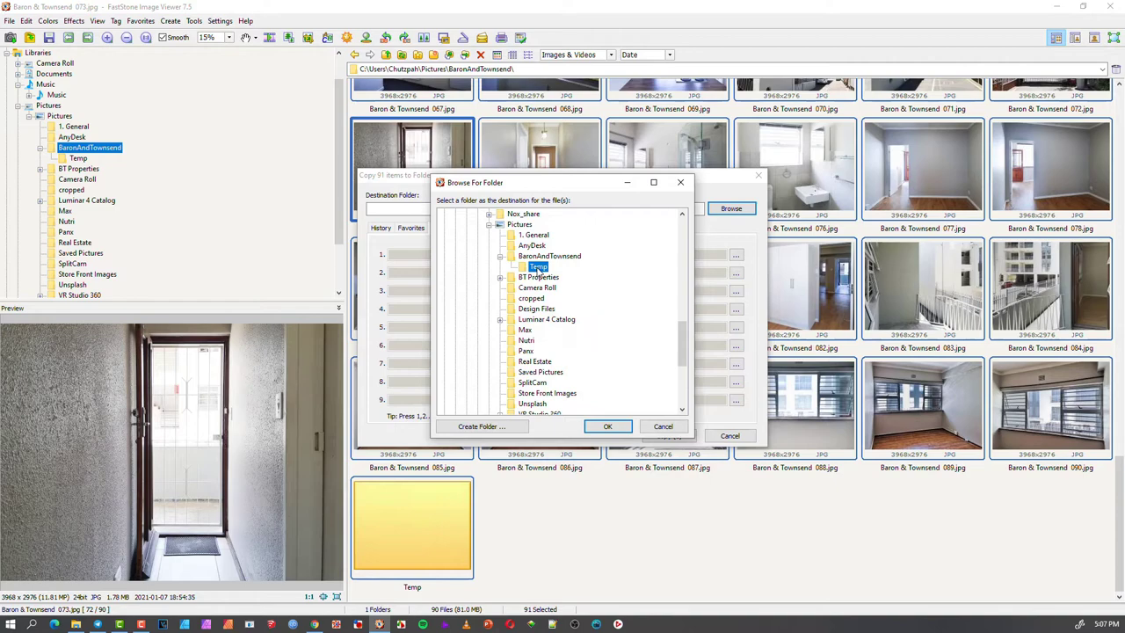
click(607, 427)
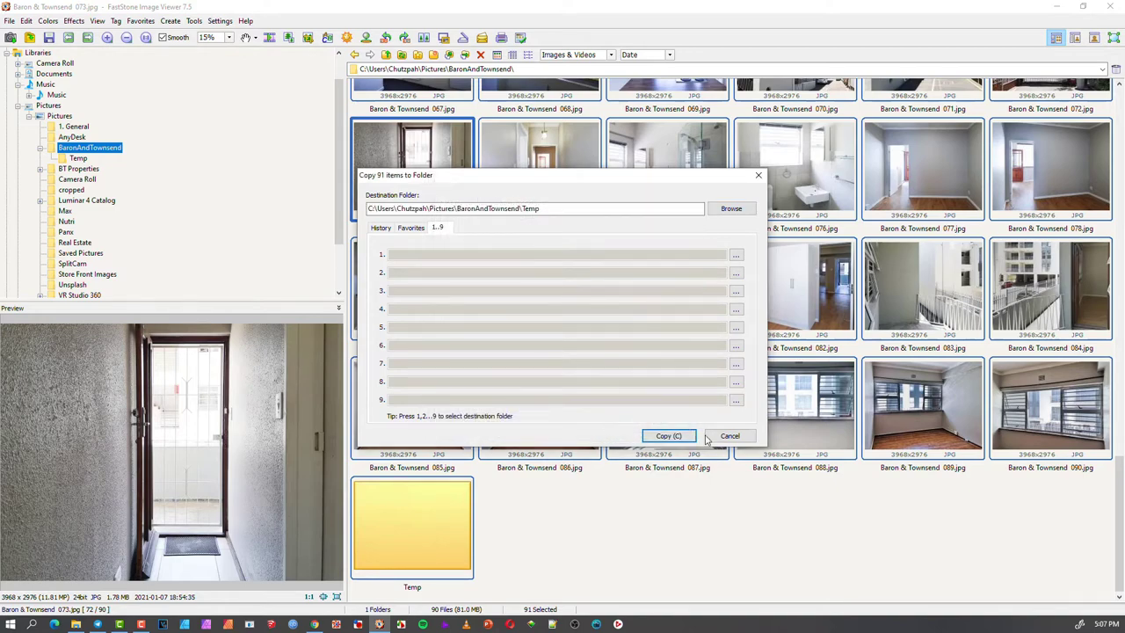
click(668, 436)
click(78, 158)
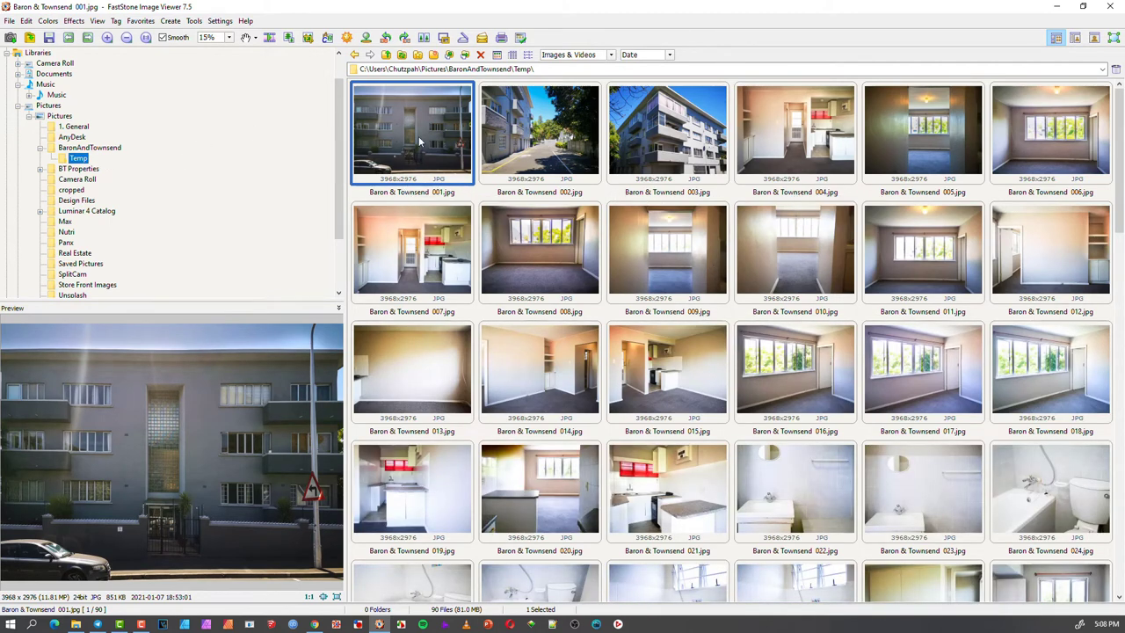
Batch-rename every photo in Temp with the template B&T ###, giving B&T 001–090.jpg
key(ctrl+a)
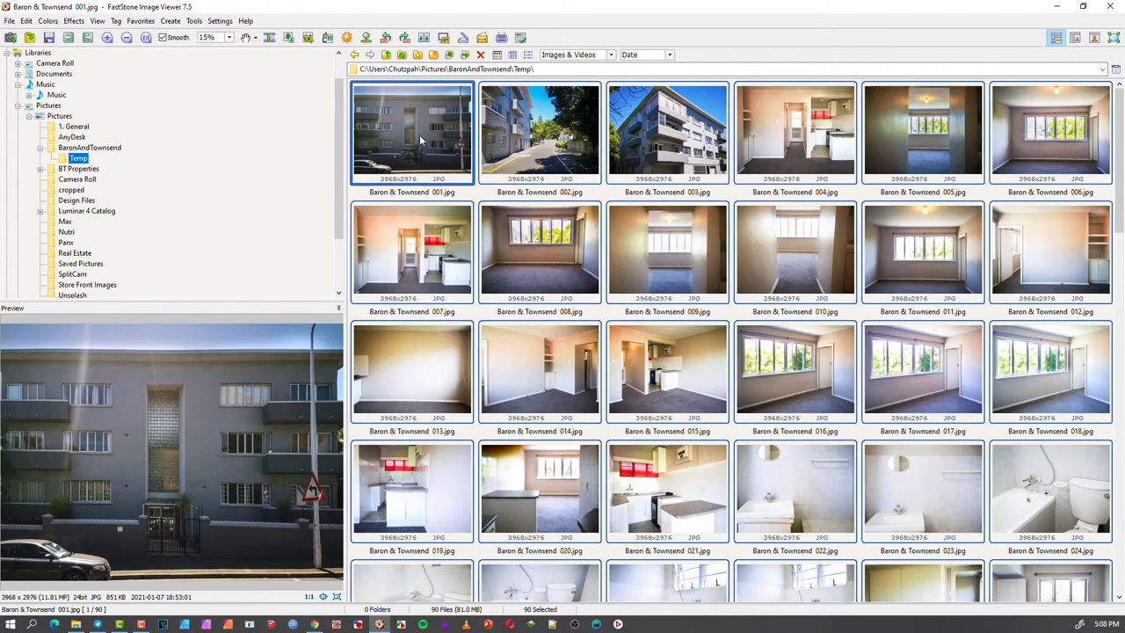
right_click(420, 135)
click(448, 402)
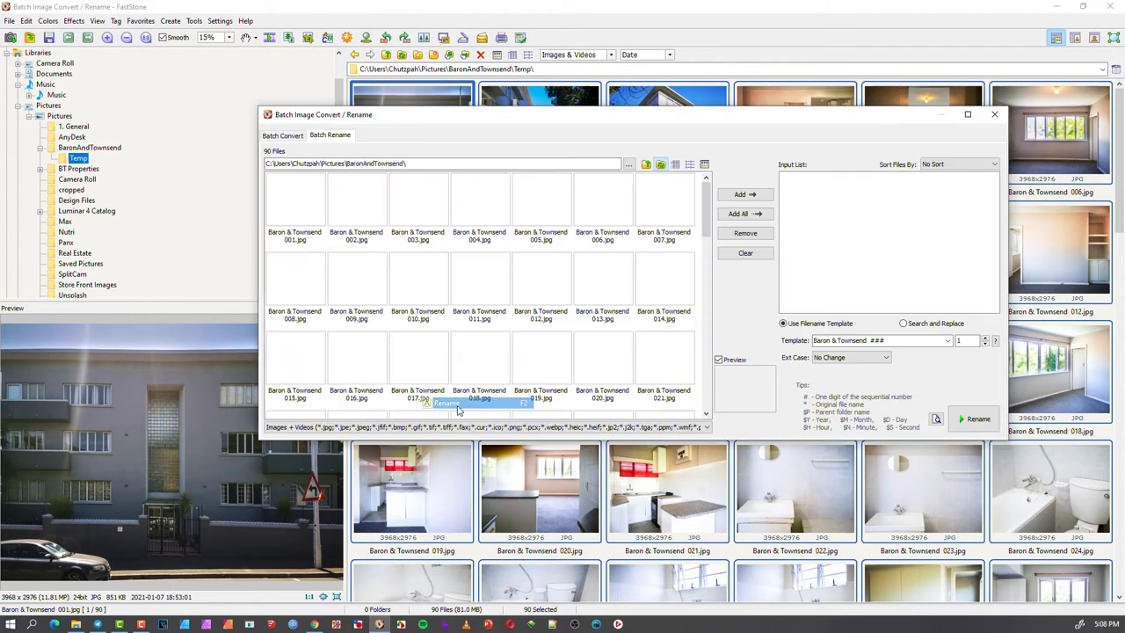
click(870, 341)
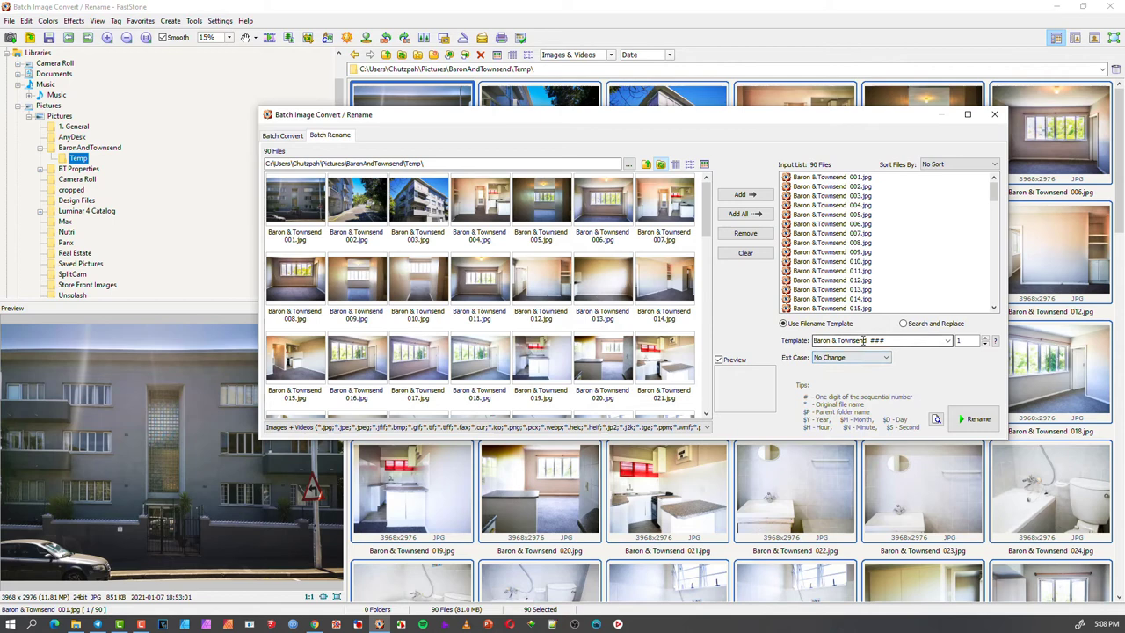
key(shift+Home)
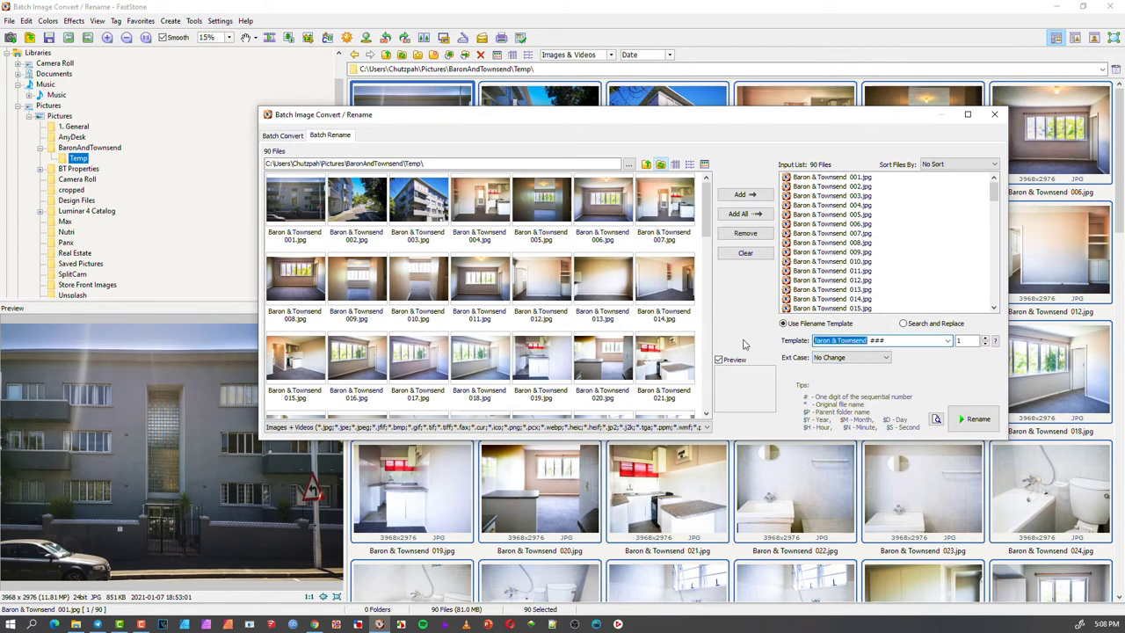
text(B&T)
click(978, 418)
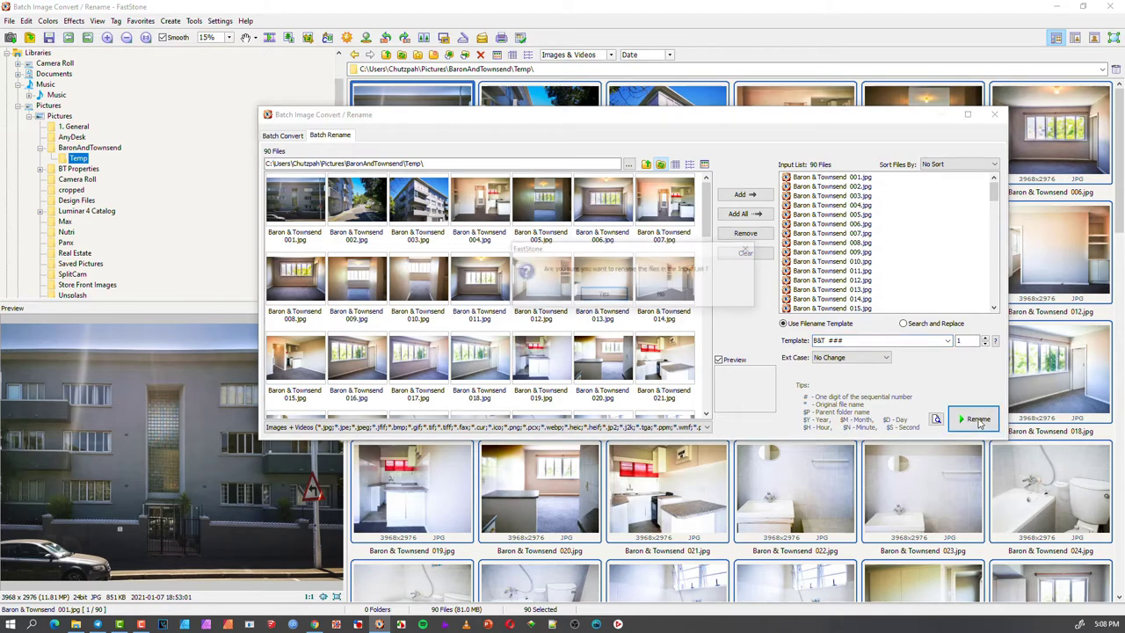
click(602, 295)
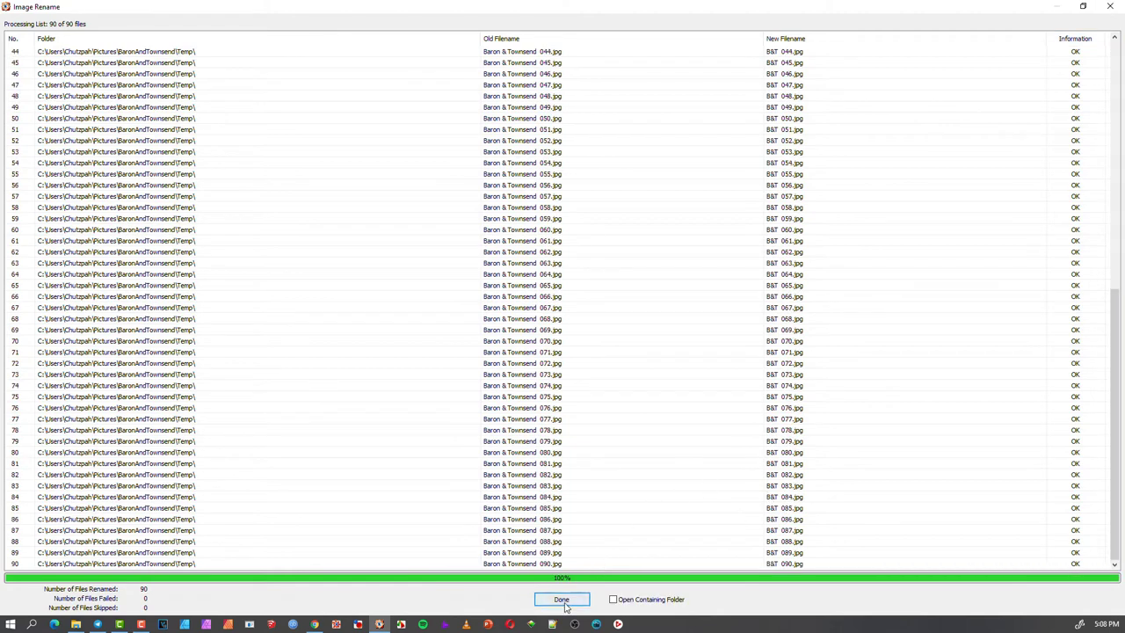
click(562, 599)
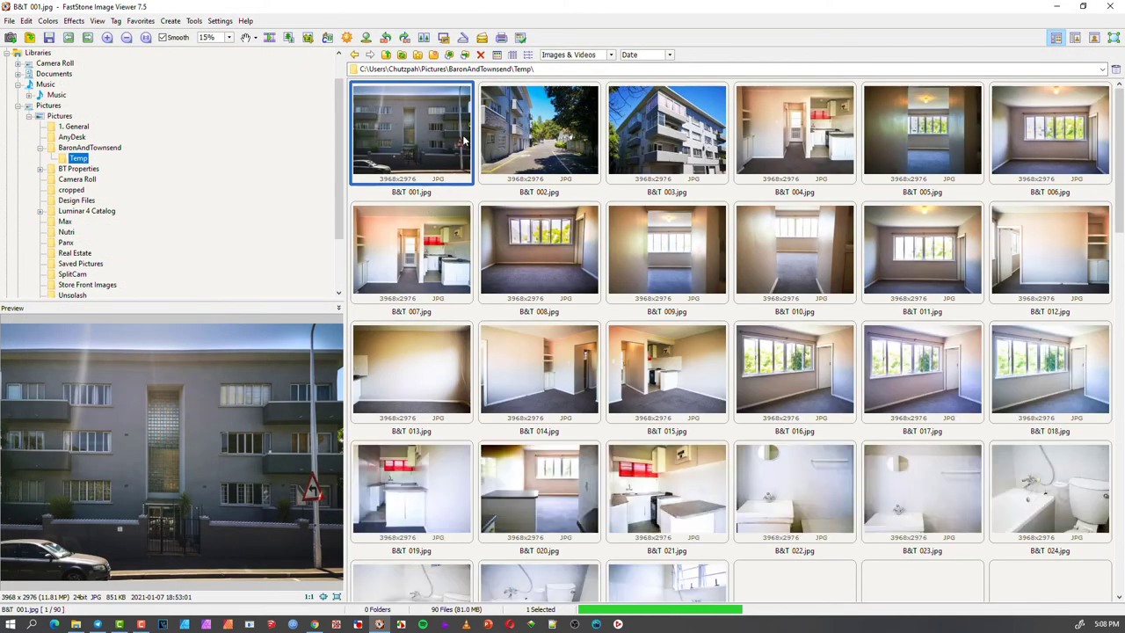
Delete the Temp subfolder from BaronAndTownsend, sending it to the Recycle Bin
click(90, 148)
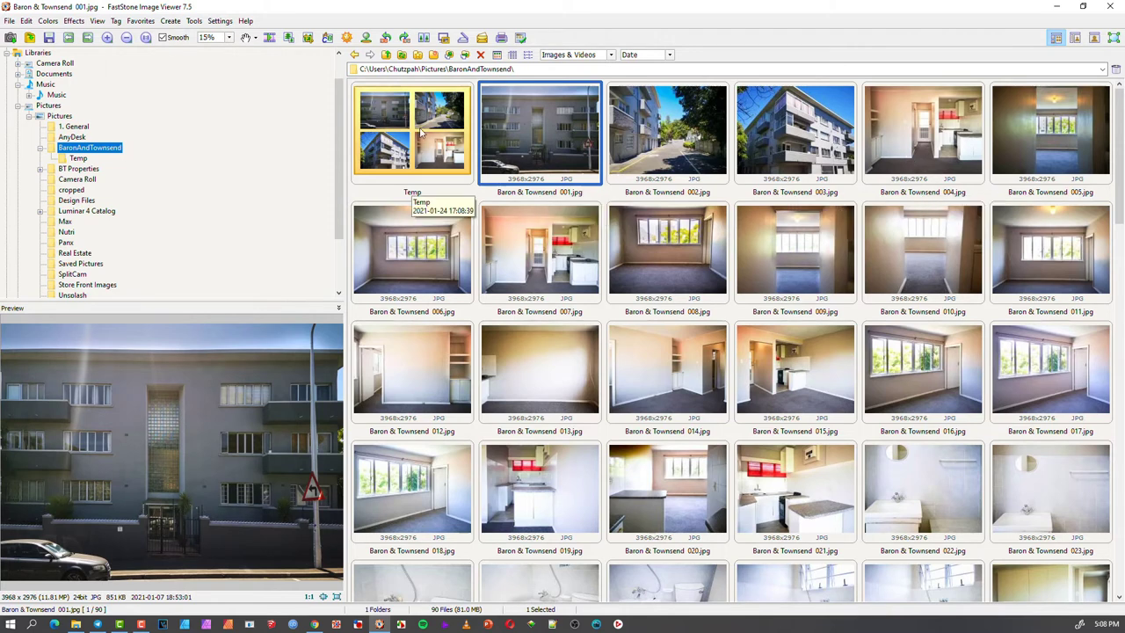
click(398, 116)
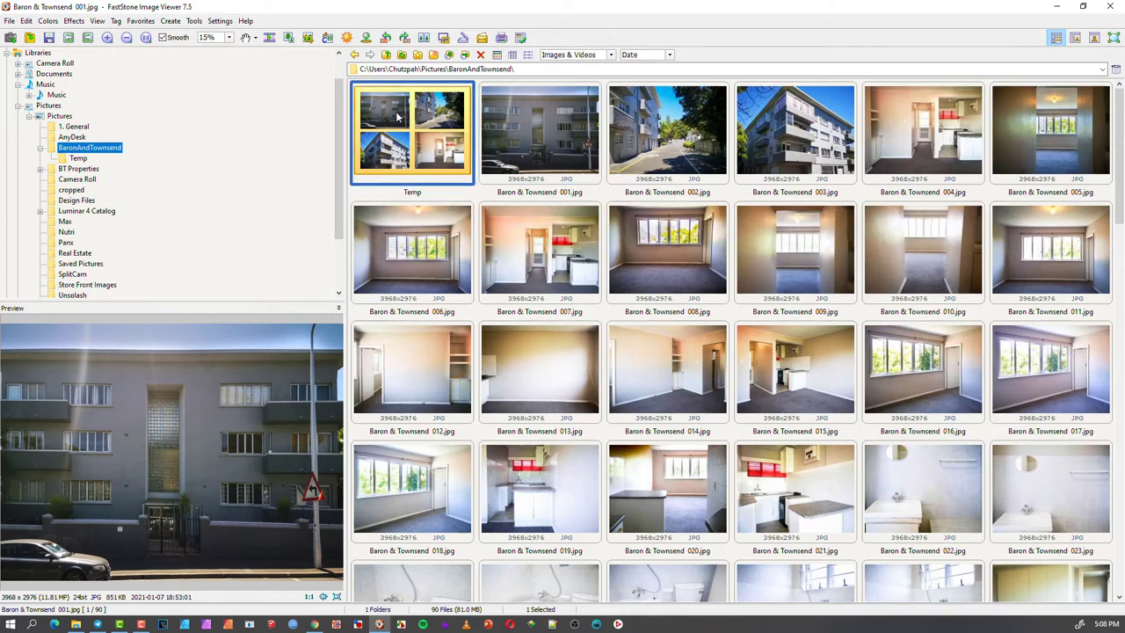
right_click(398, 116)
click(433, 356)
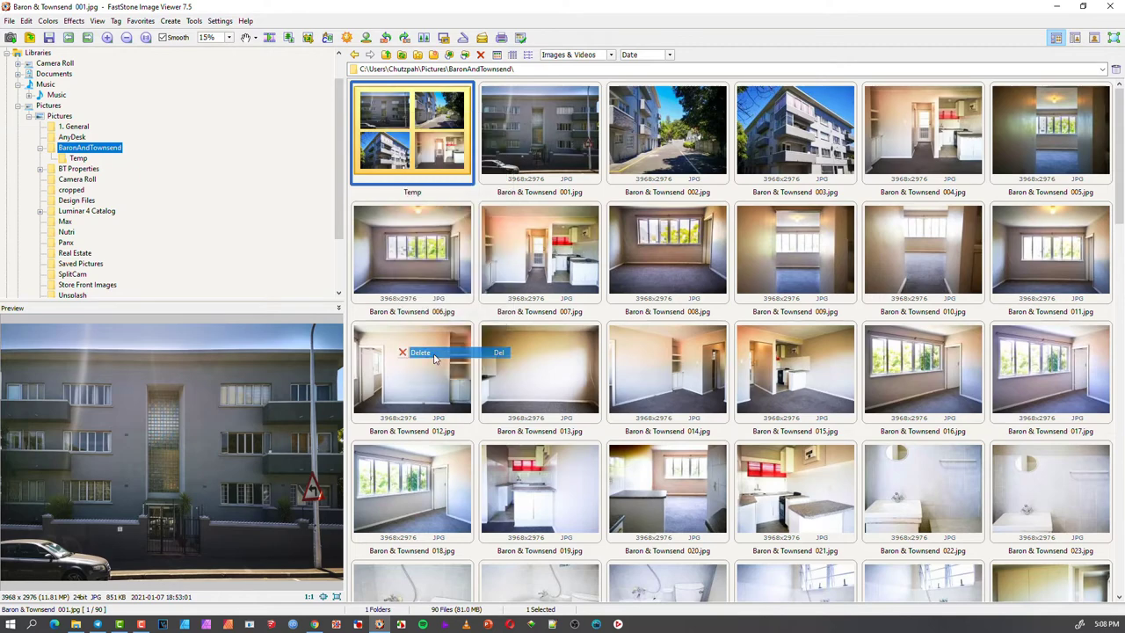
click(579, 326)
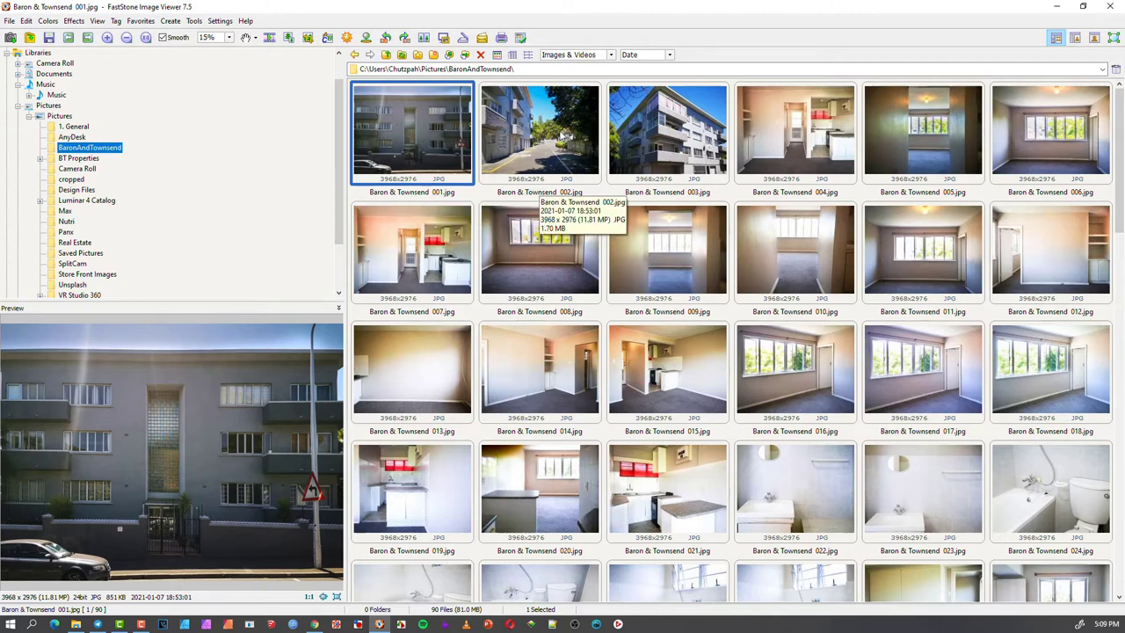
Preview photos 002, 003 and 007, then move to the AnyDesk folder
click(553, 136)
click(659, 142)
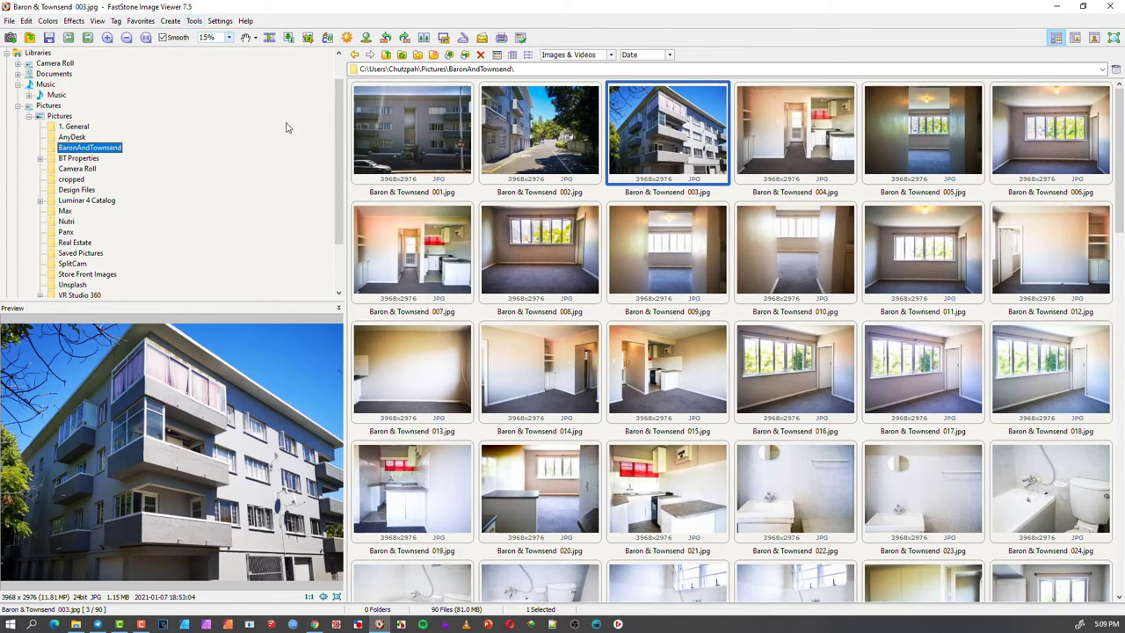
click(393, 263)
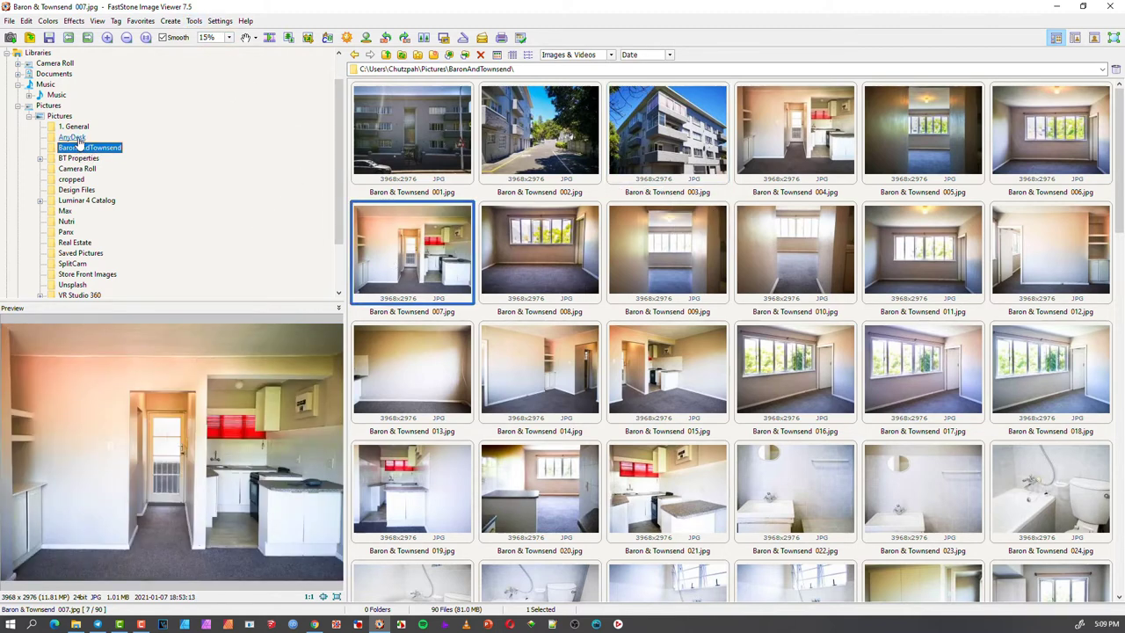
click(76, 138)
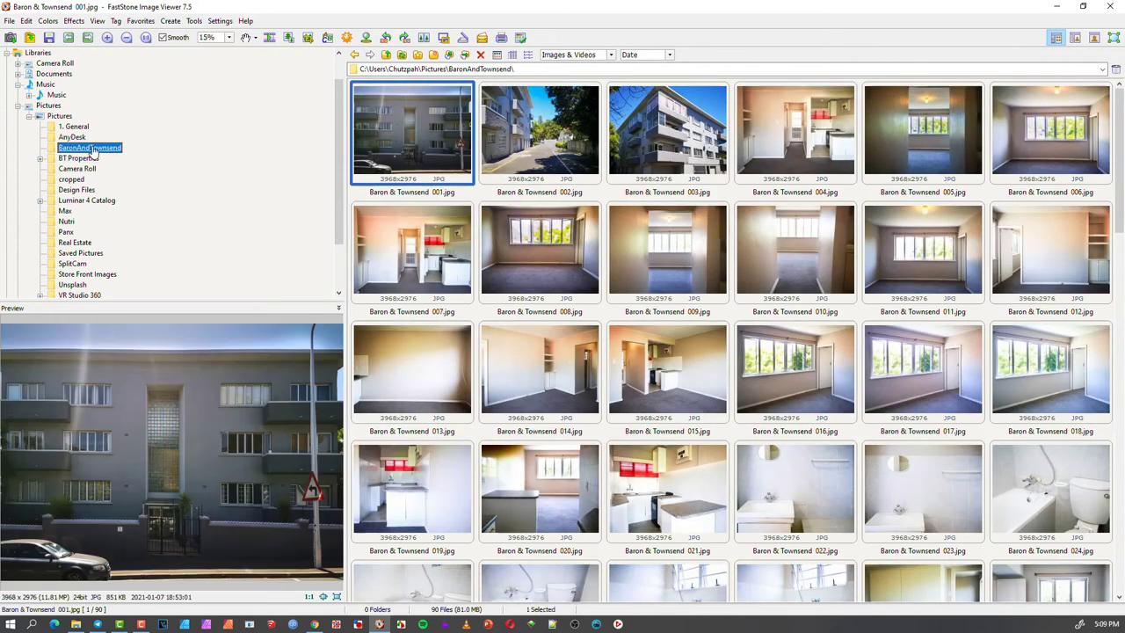
click(194, 21)
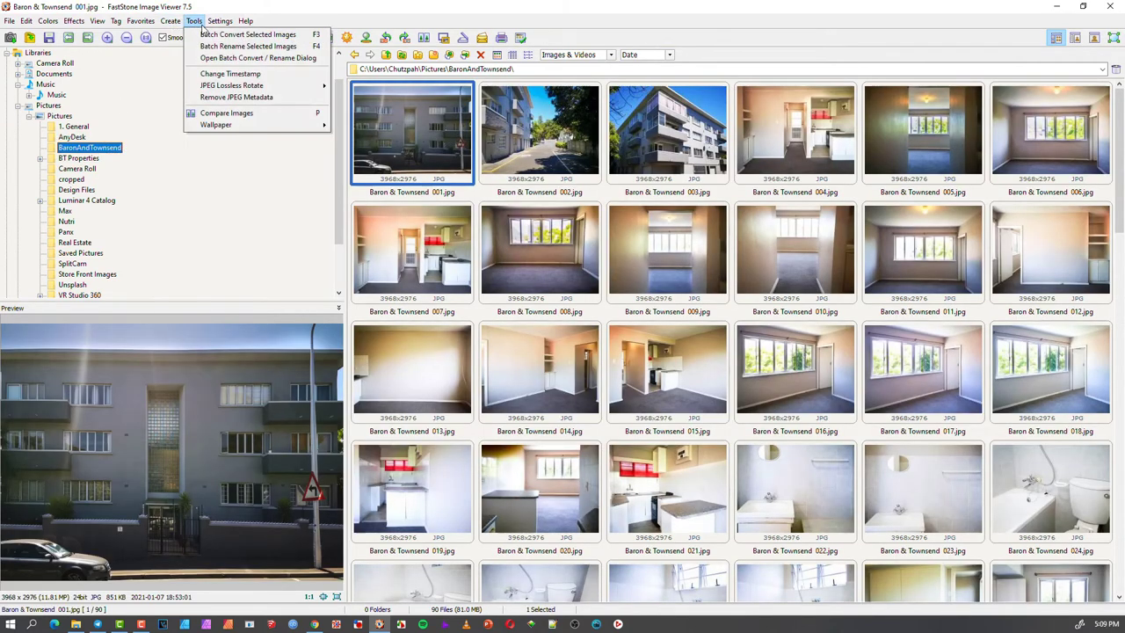
Add all 90 Baron & Townsend photos to the batch rename list, replacing the existing entry, then close it
click(260, 48)
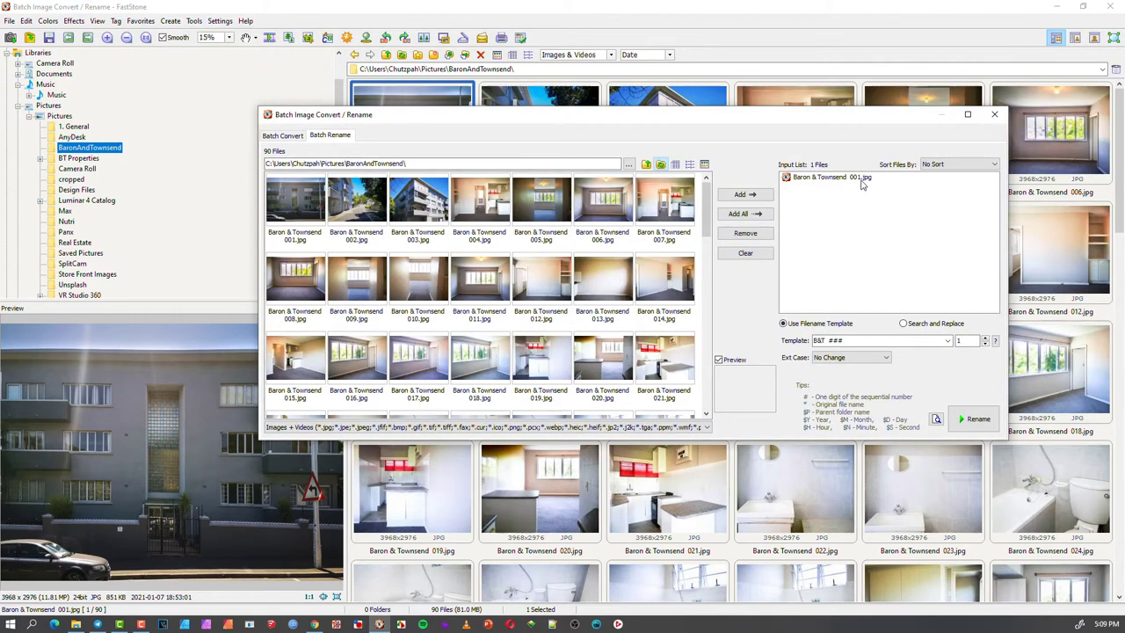
drag(504, 126, 482, 190)
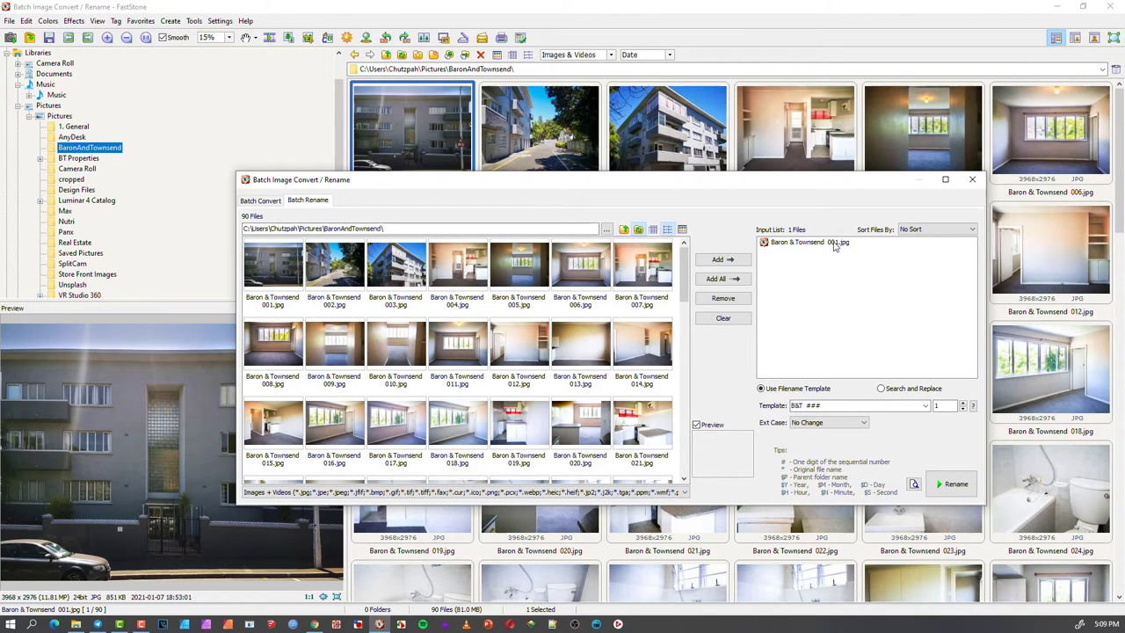
click(718, 279)
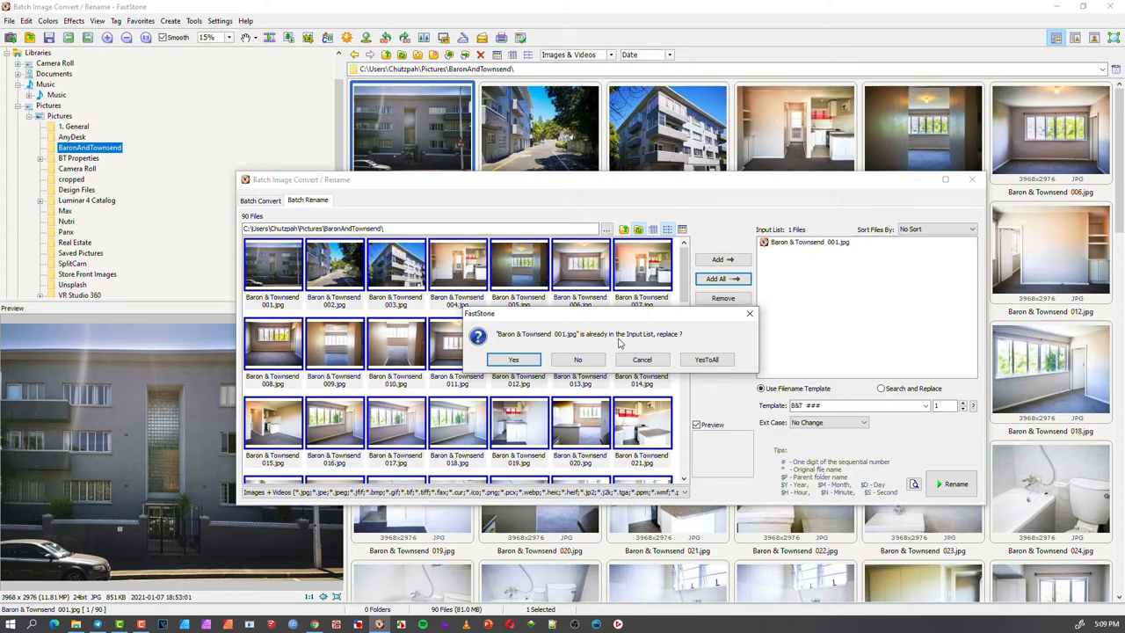
click(517, 361)
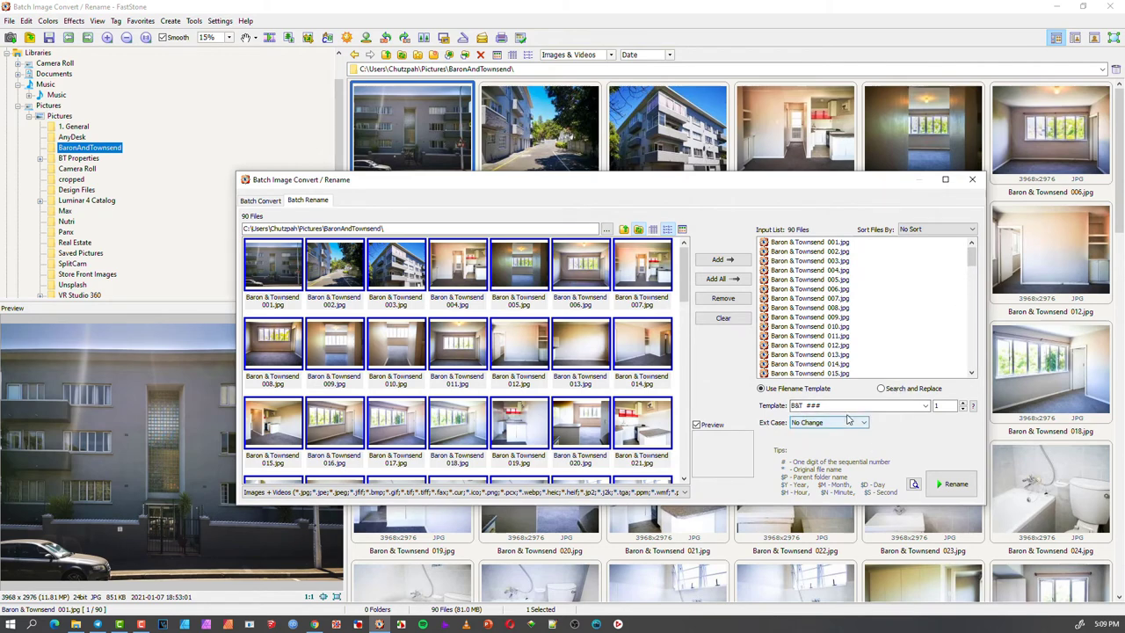
click(972, 179)
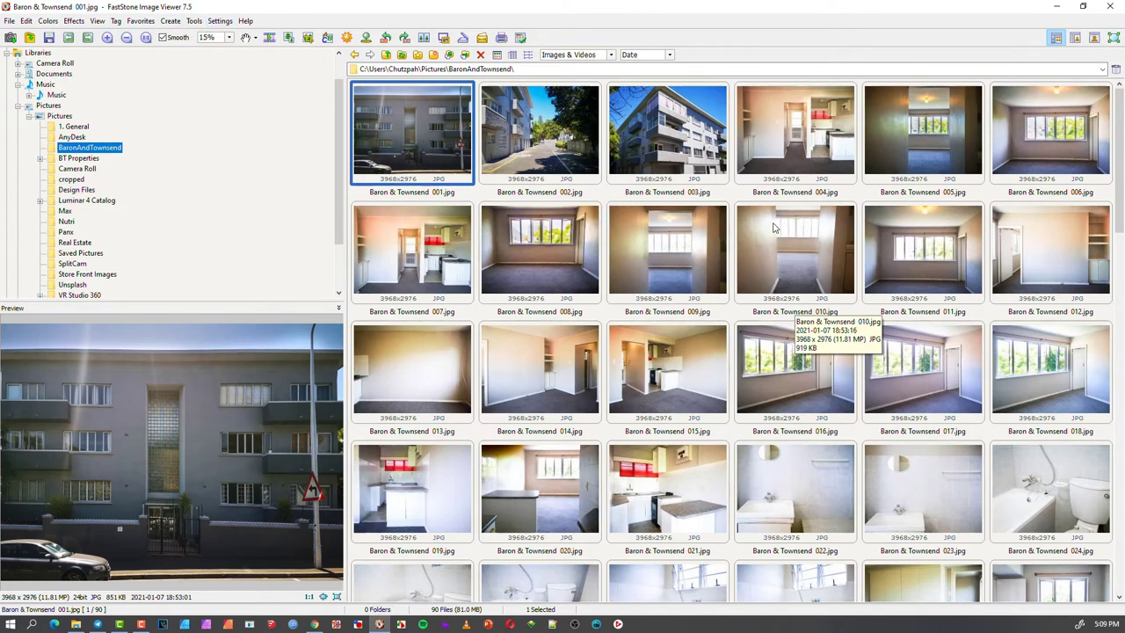
Add a new folder named Temp under BaronAndTownsend in the folder tree and reload the folder
click(195, 21)
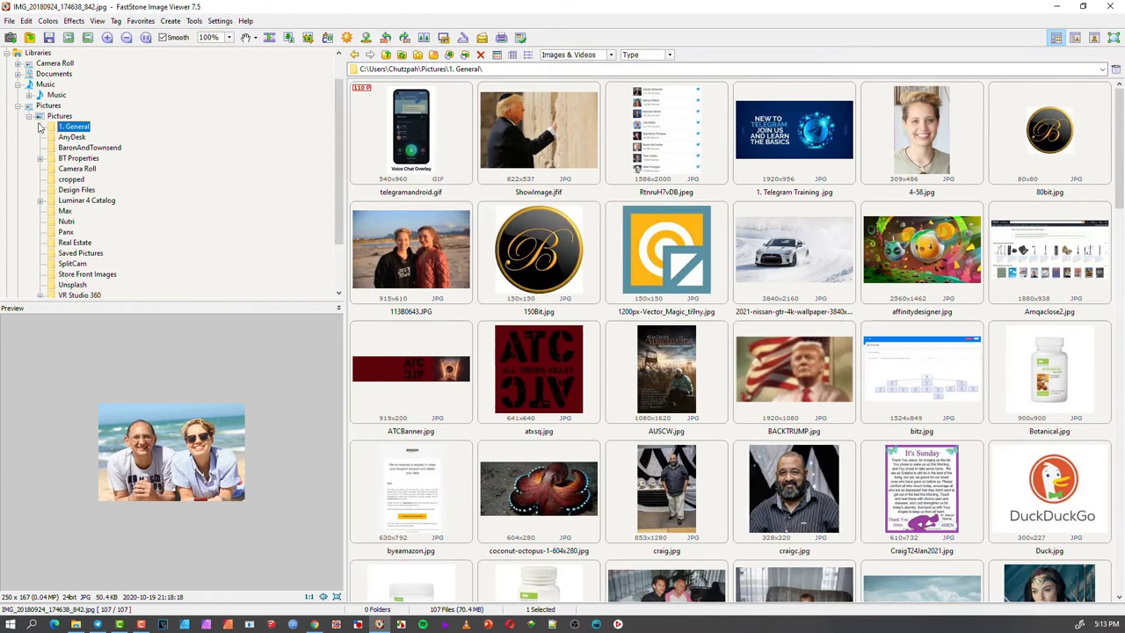
click(81, 157)
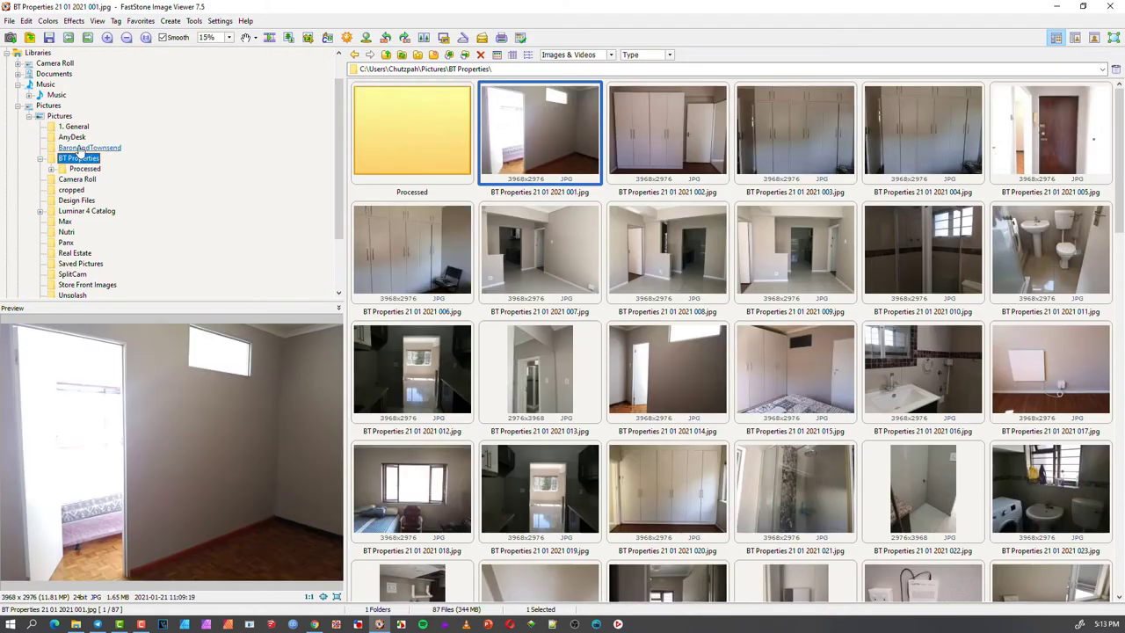
click(83, 147)
right_click(85, 148)
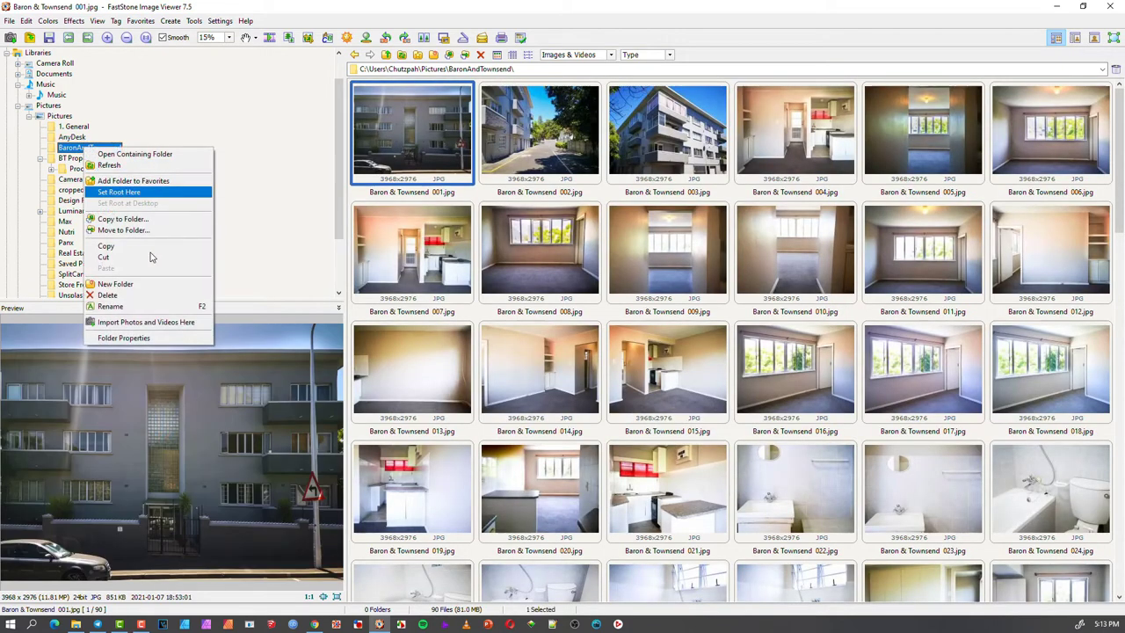
click(151, 284)
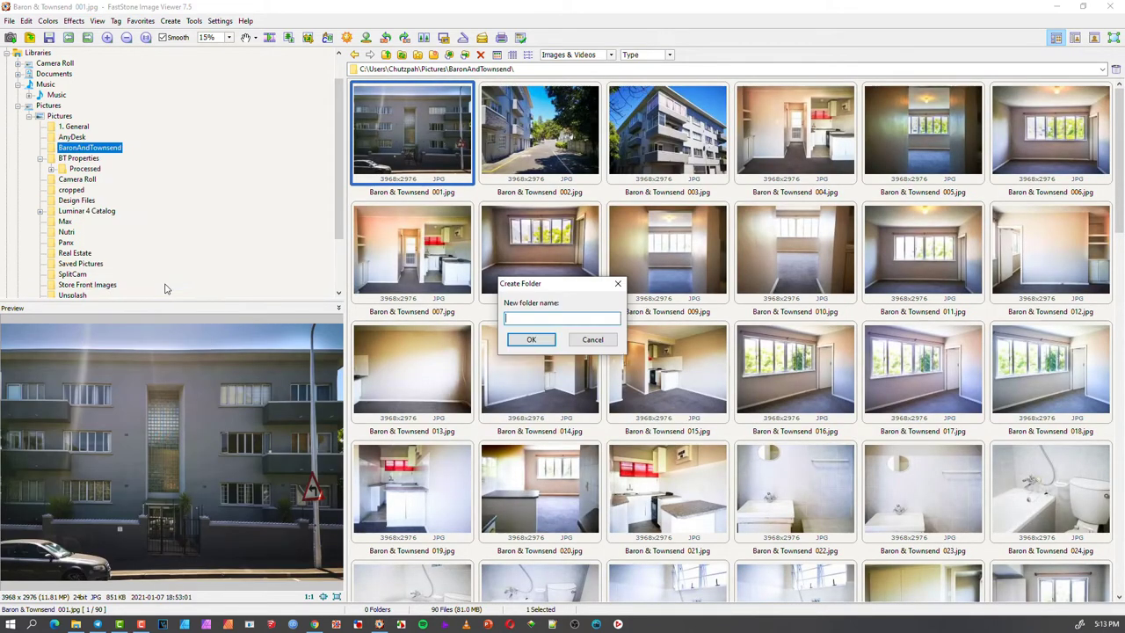
text(Temp)
key(Return)
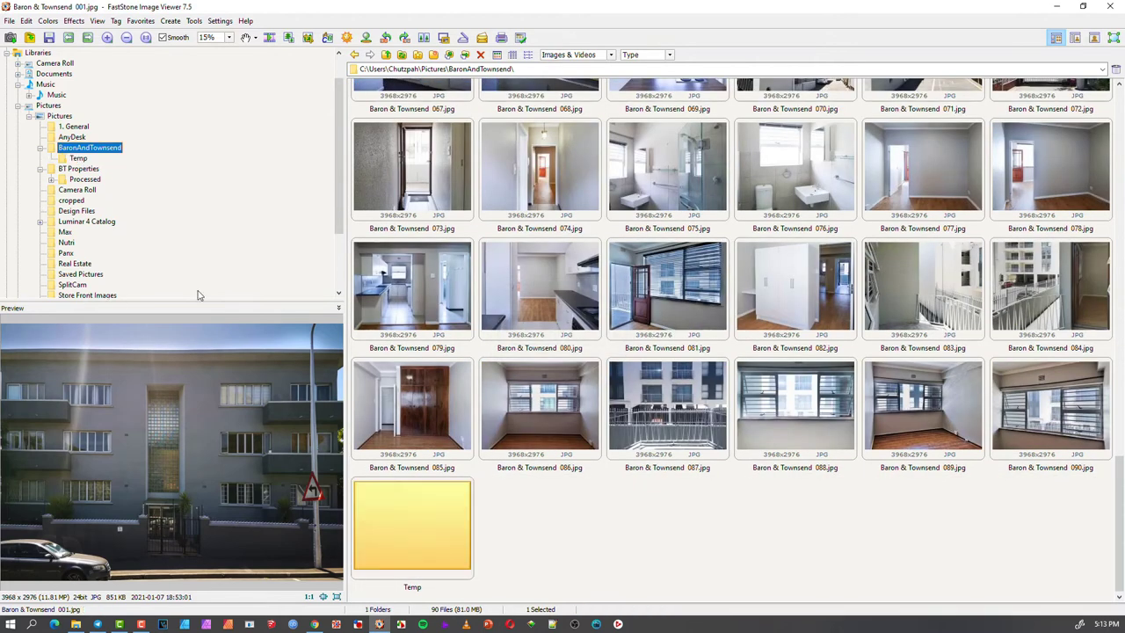
click(444, 164)
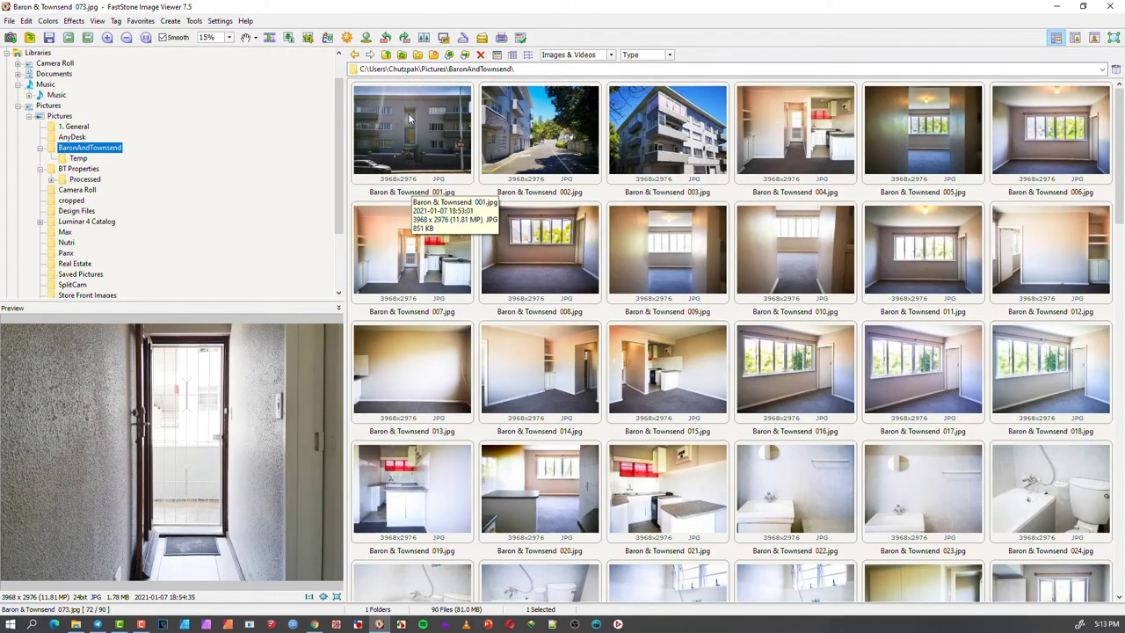
click(107, 146)
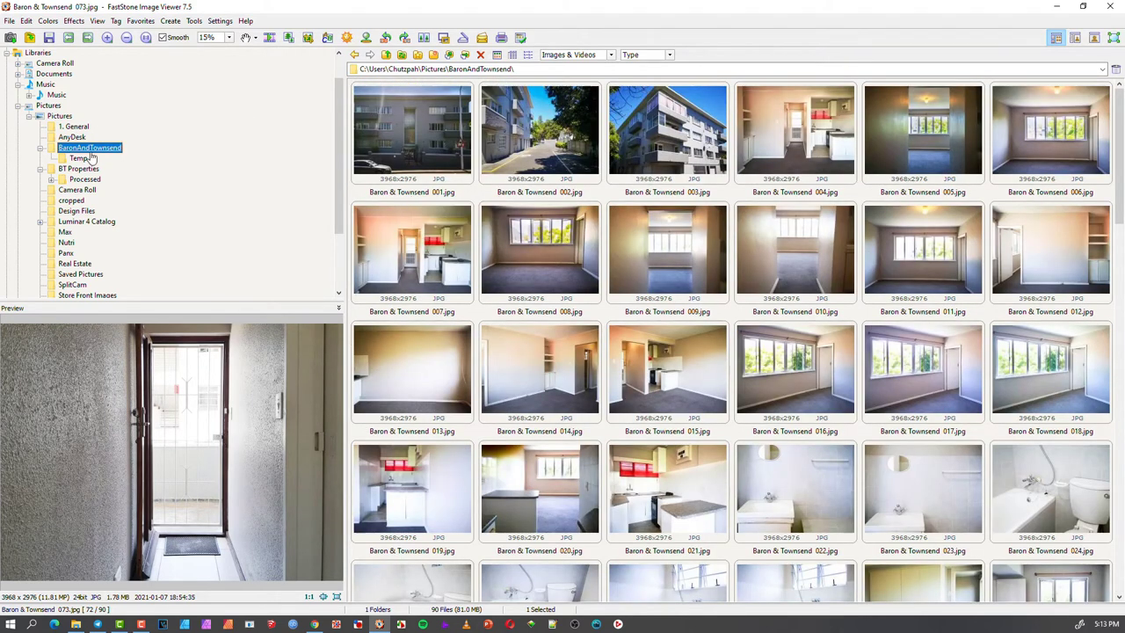
Queue all 90 Baron & Townsend photos for batch conversion, removing the Temp entry and keeping JPEG output
click(193, 21)
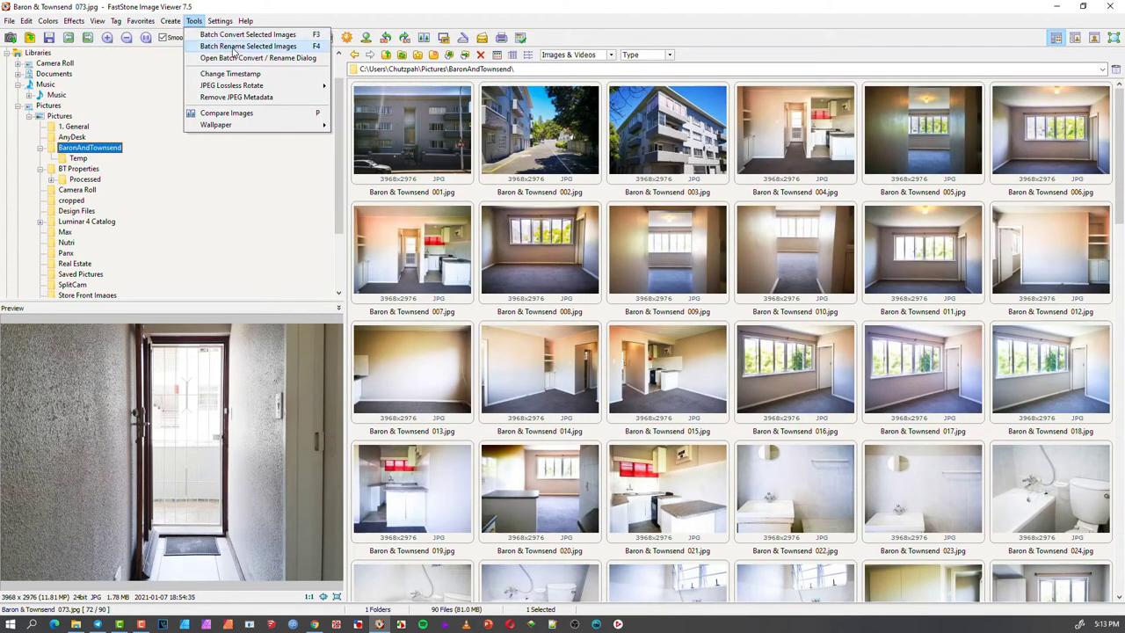
click(364, 7)
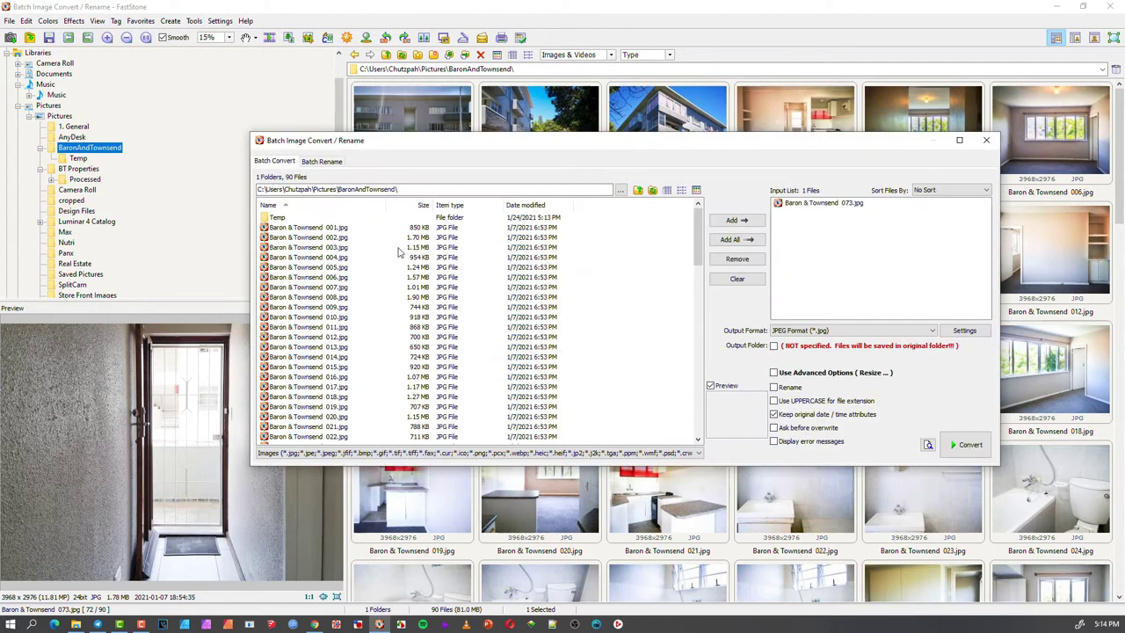
click(334, 228)
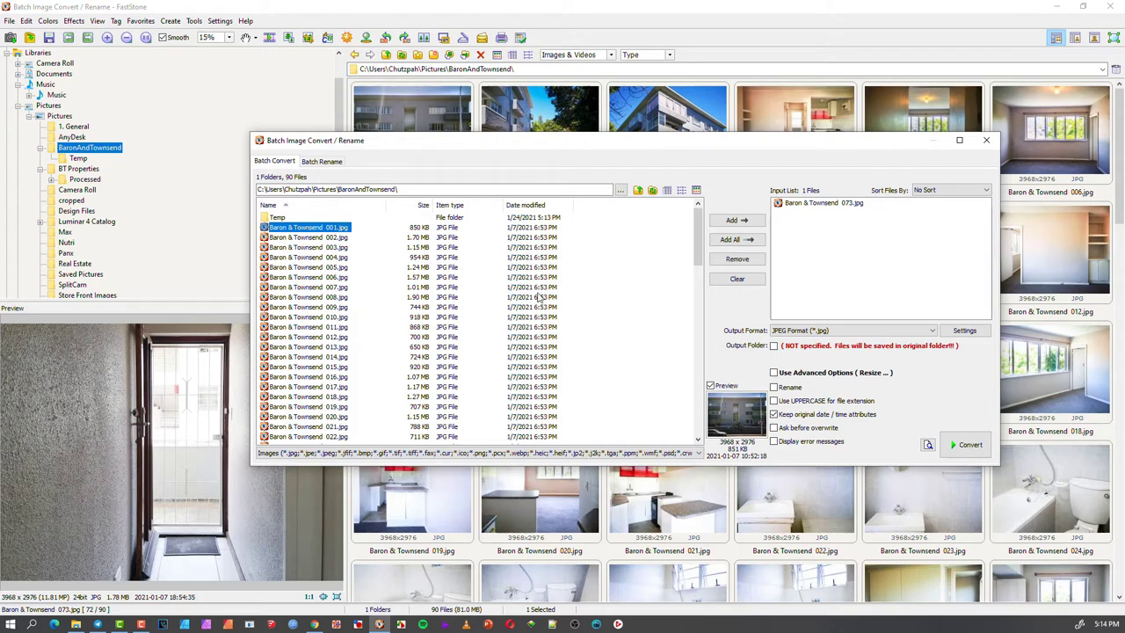
click(738, 241)
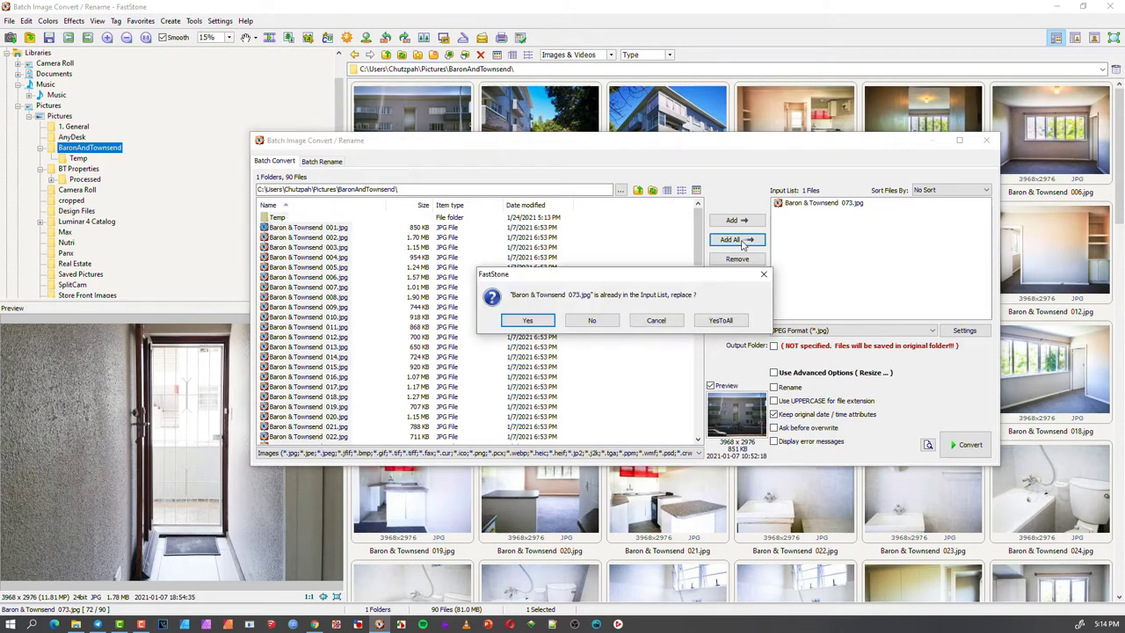
click(549, 323)
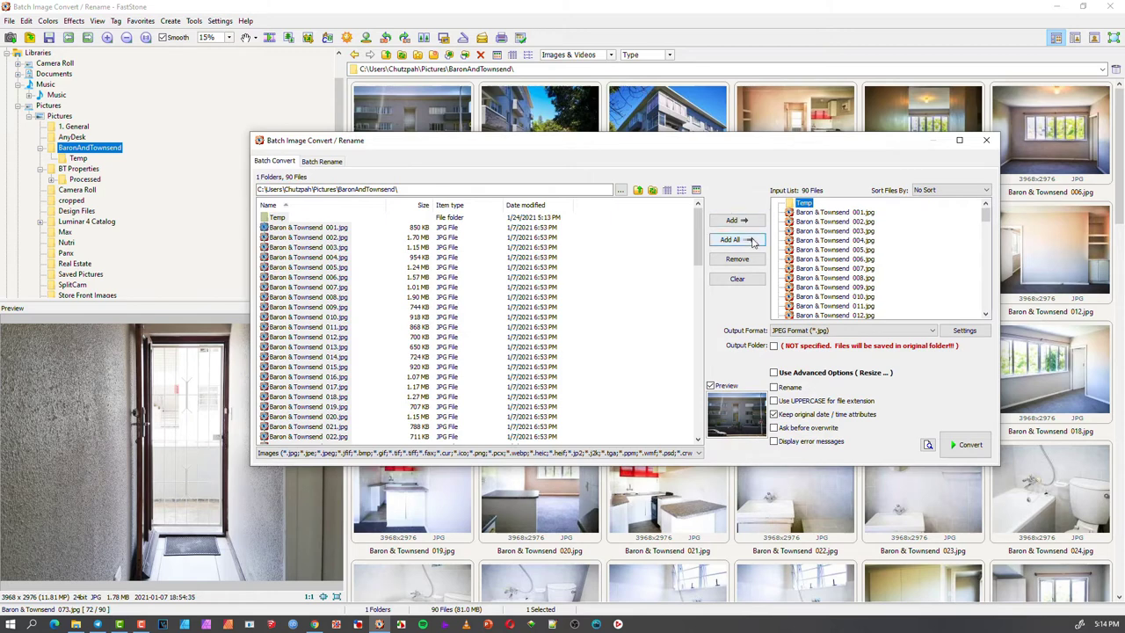
click(738, 260)
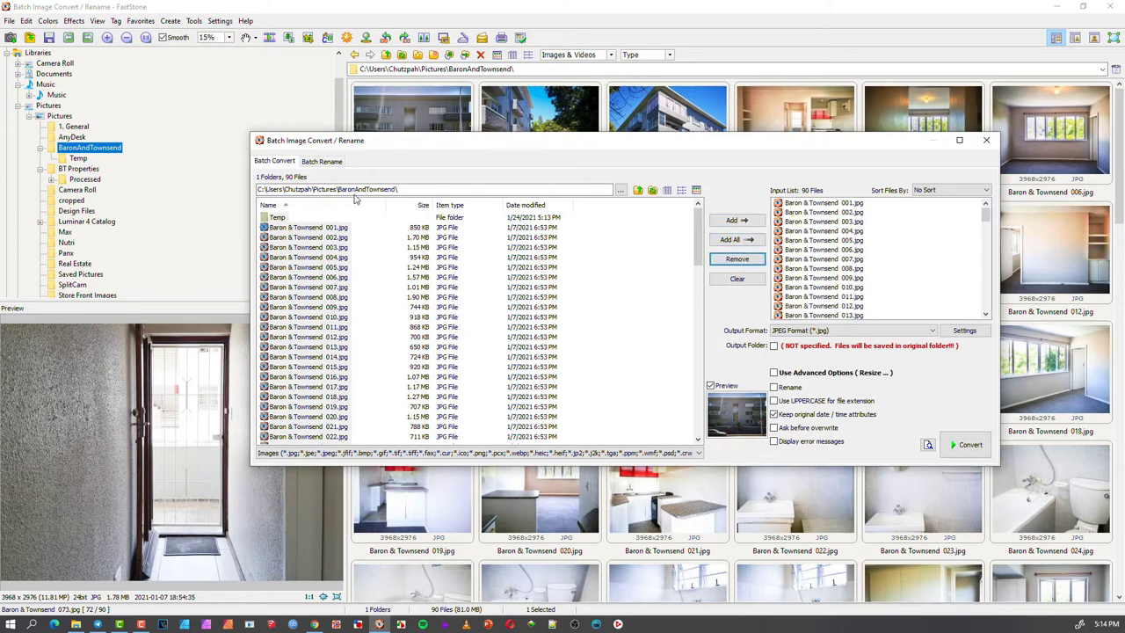
key(ctrl+a)
click(292, 219)
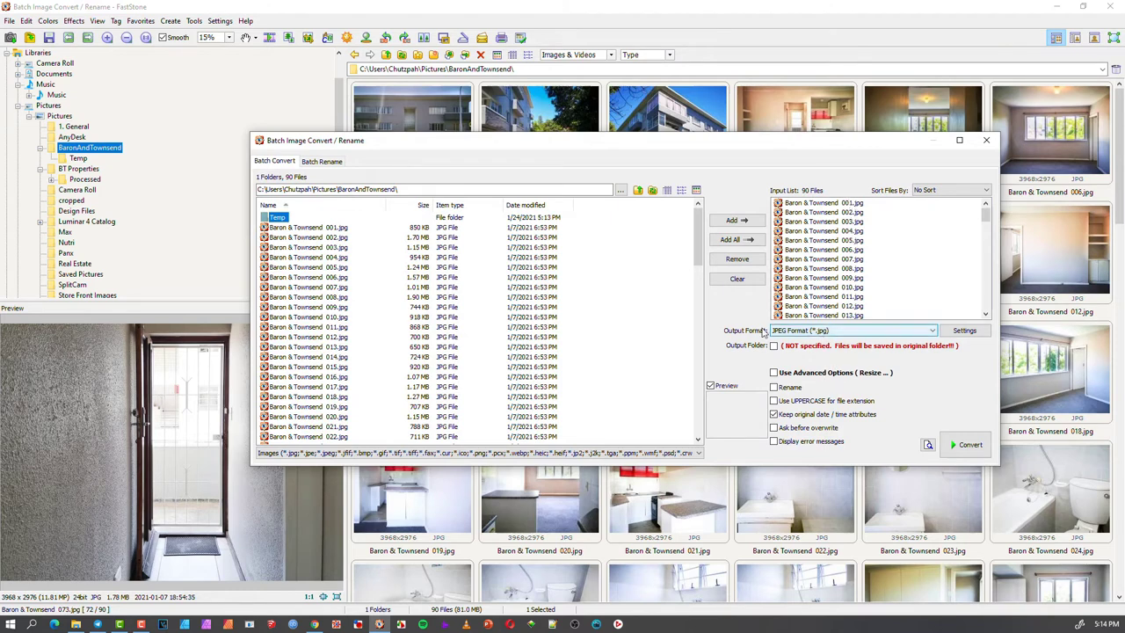
click(839, 332)
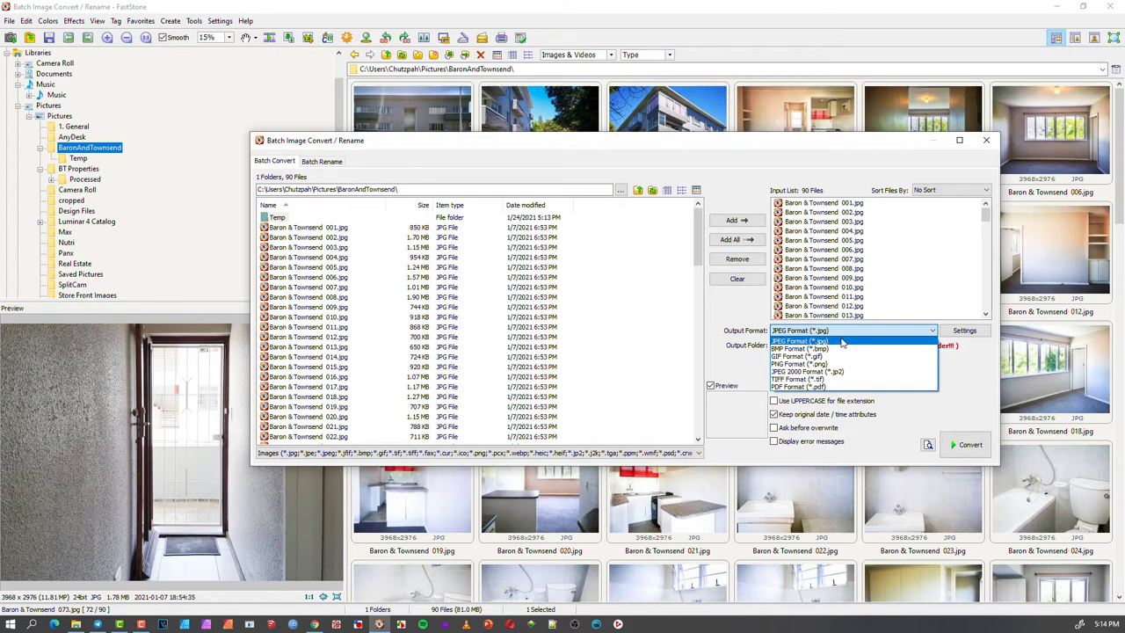
click(838, 341)
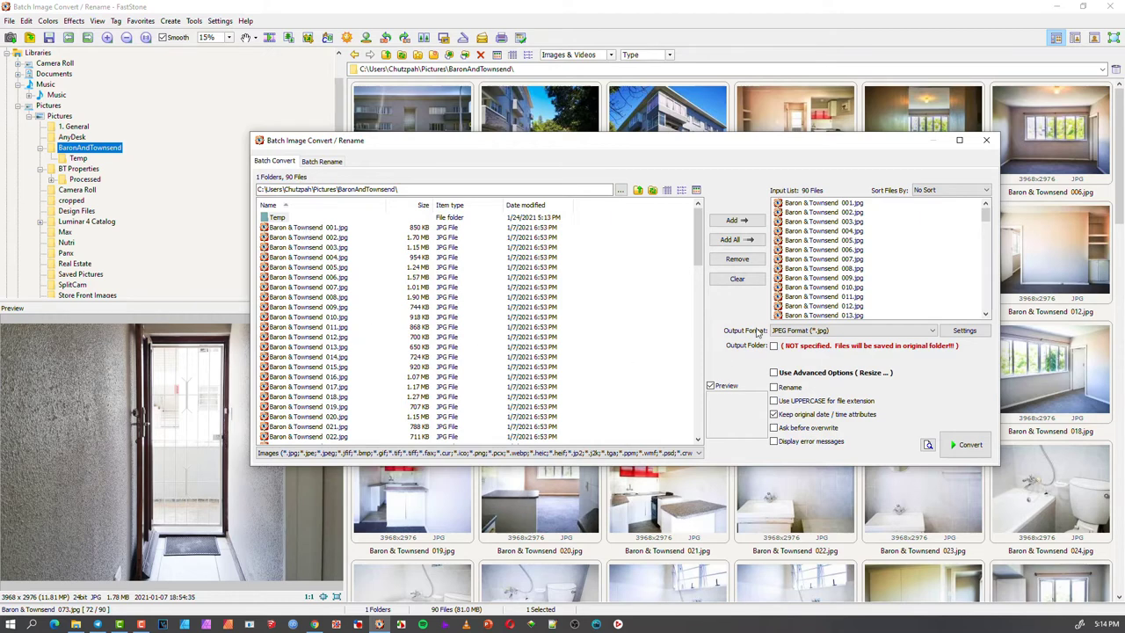
Enable Output Folder and set it to Libraries > Pictures > Pictures > BaronAndTownsend > Temp
click(773, 346)
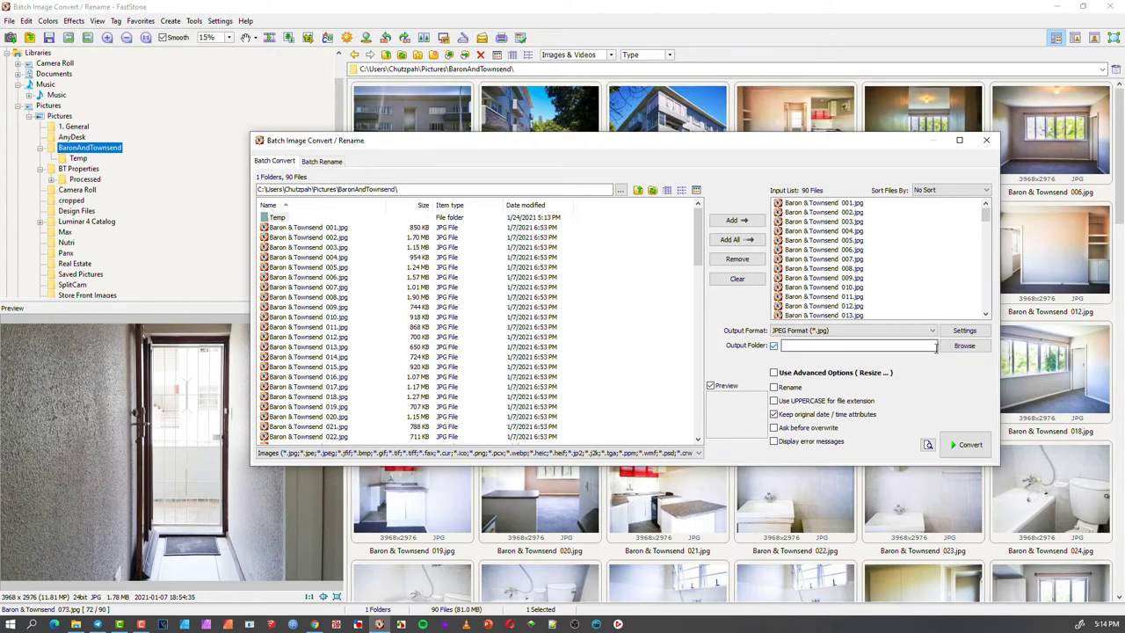
click(963, 346)
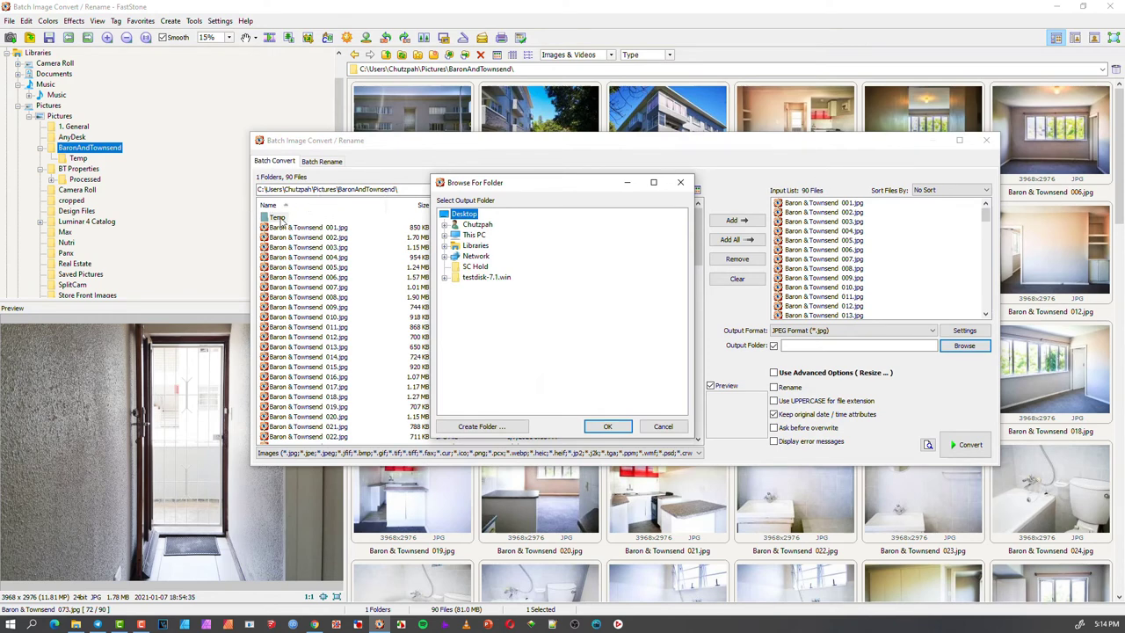
click(445, 246)
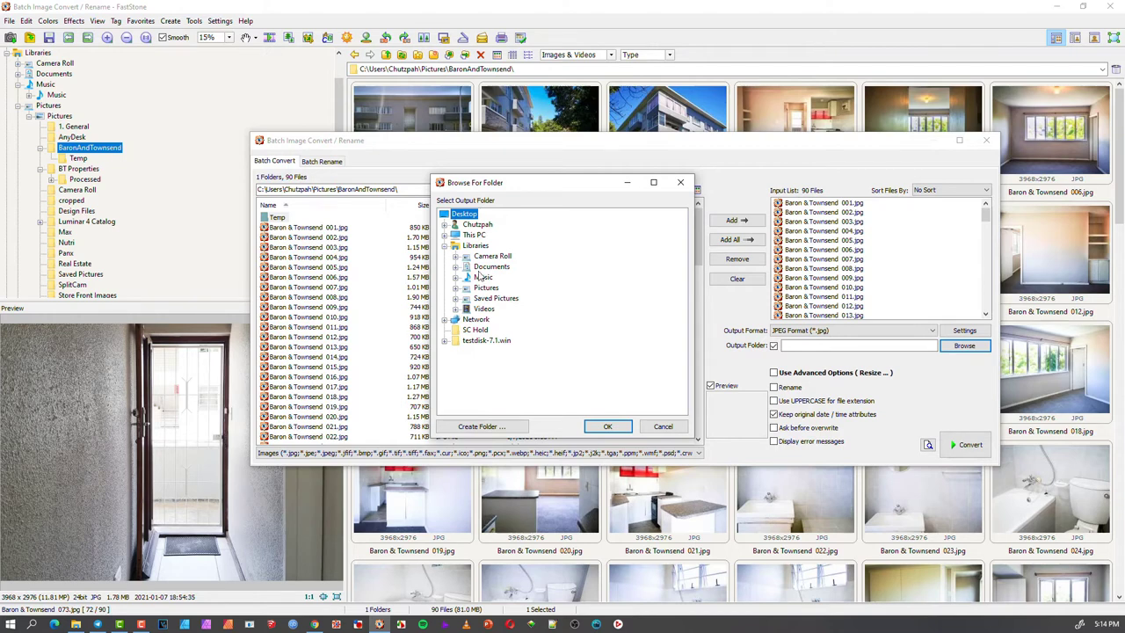
click(466, 288)
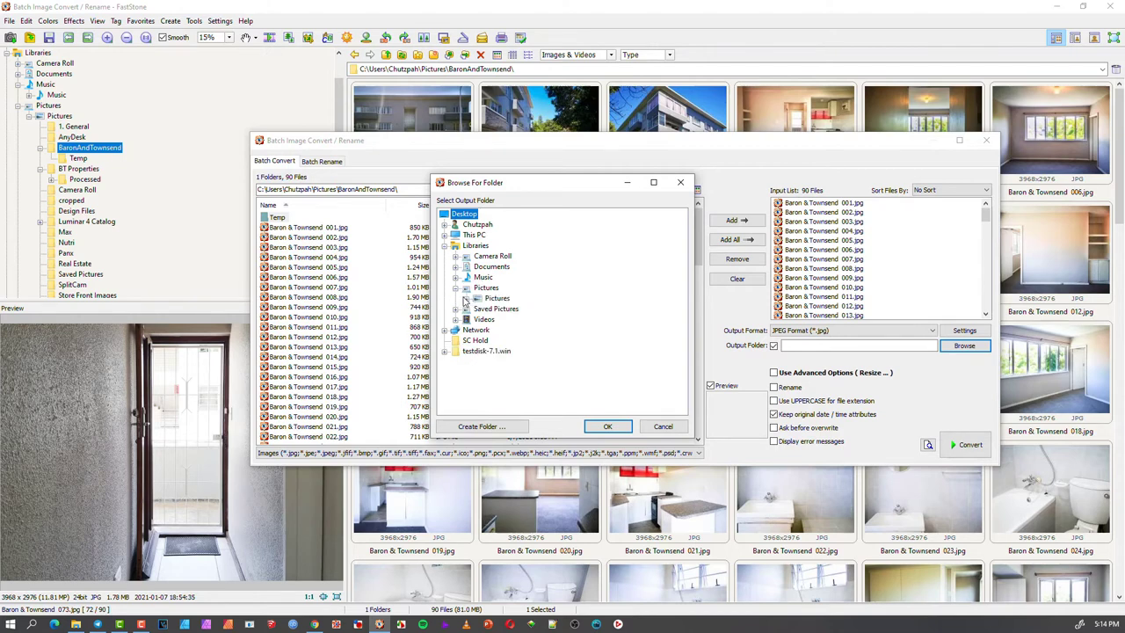
click(467, 298)
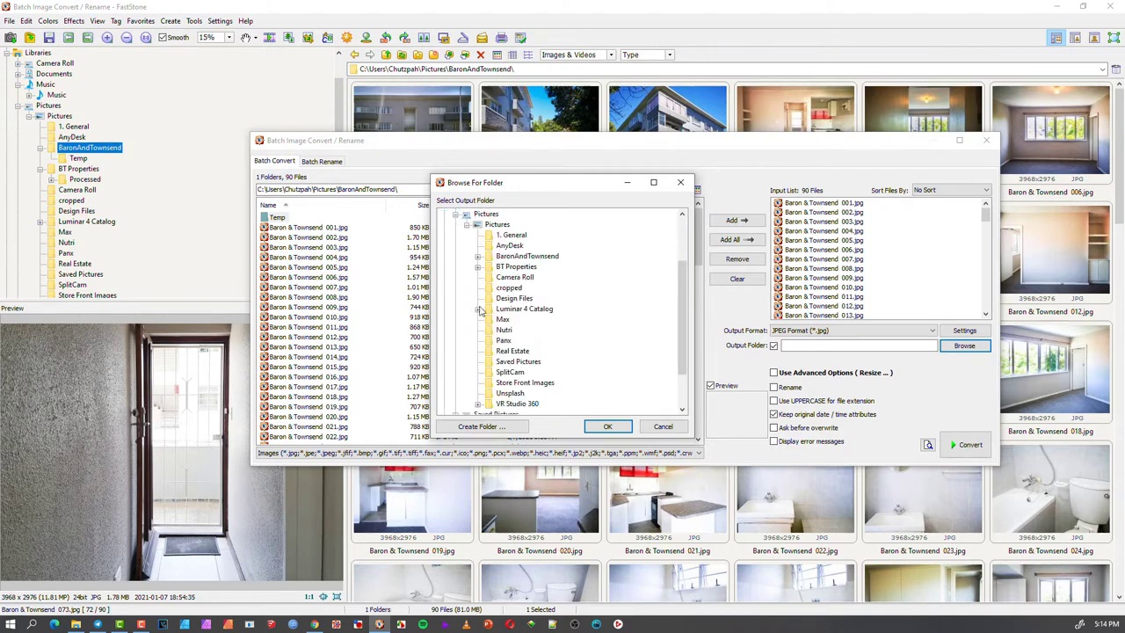
click(478, 258)
click(516, 267)
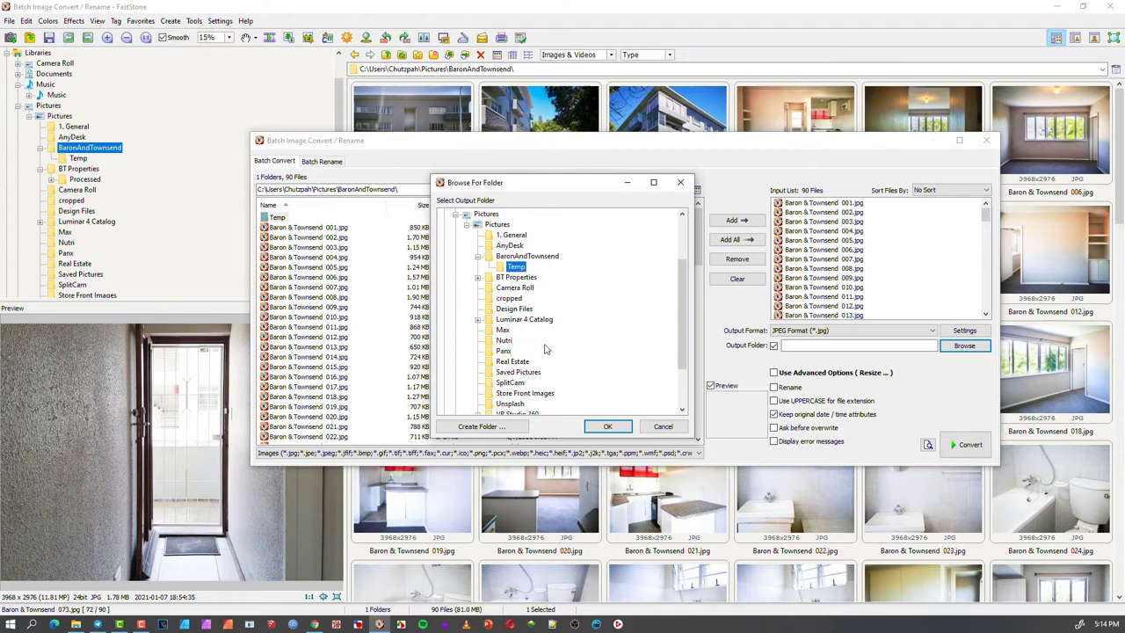
click(607, 427)
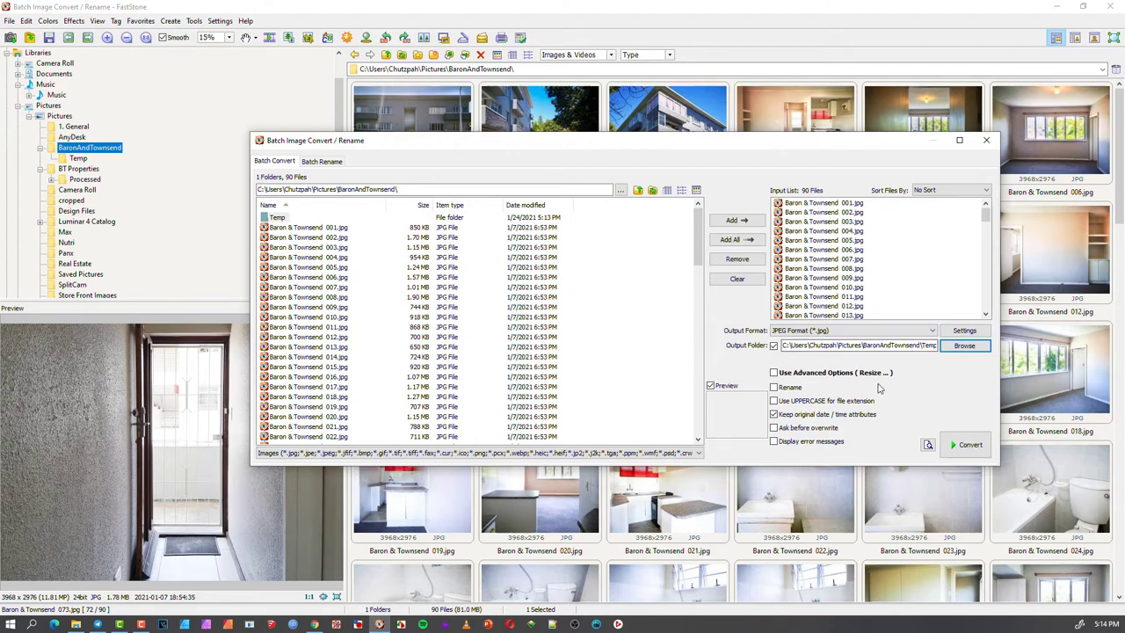
Turn on the advanced conversion options and enable Resize in them
click(774, 374)
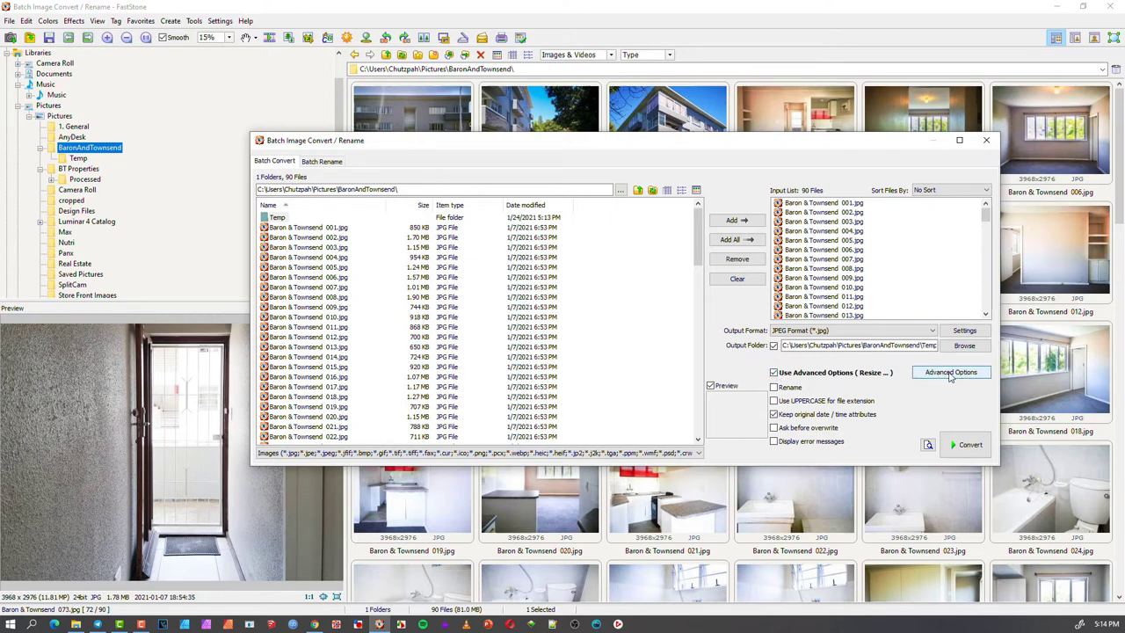
click(950, 373)
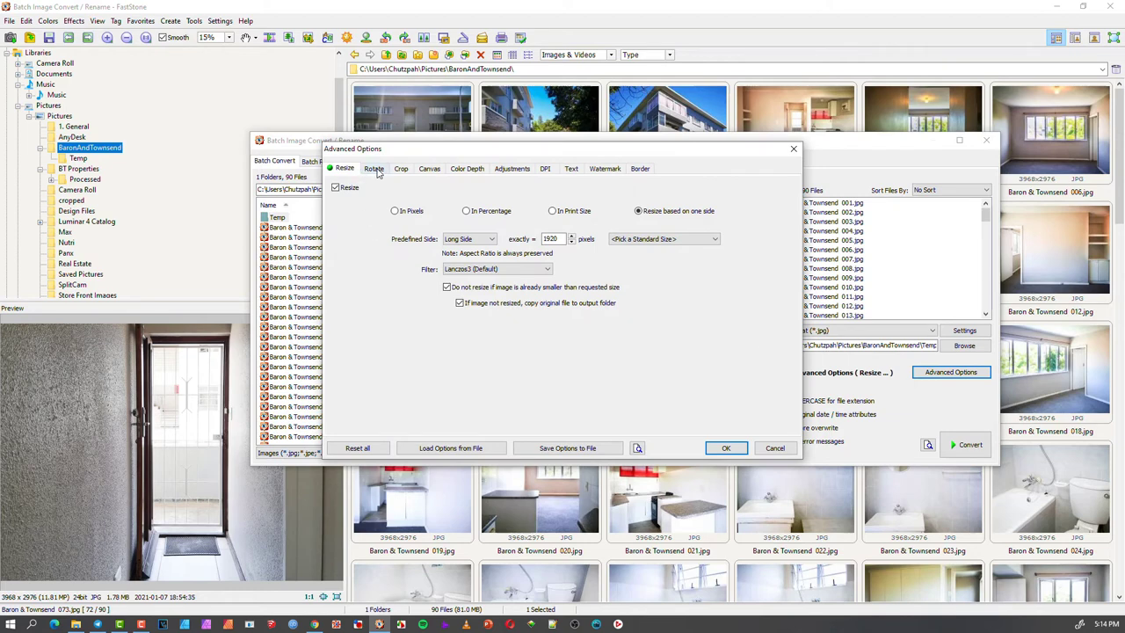
click(335, 187)
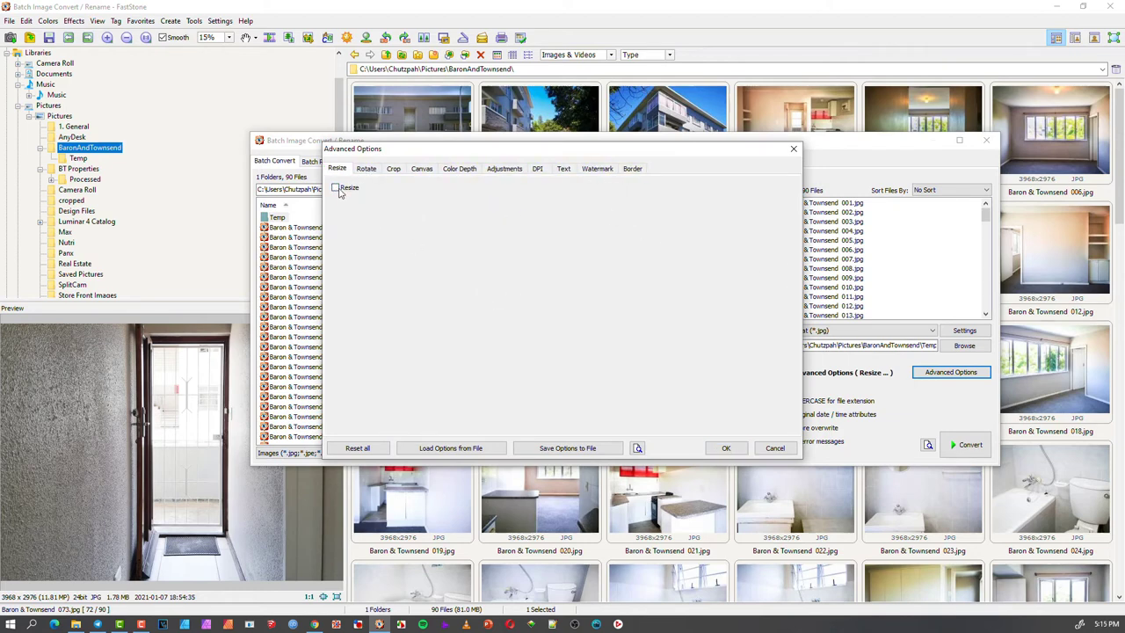
click(336, 188)
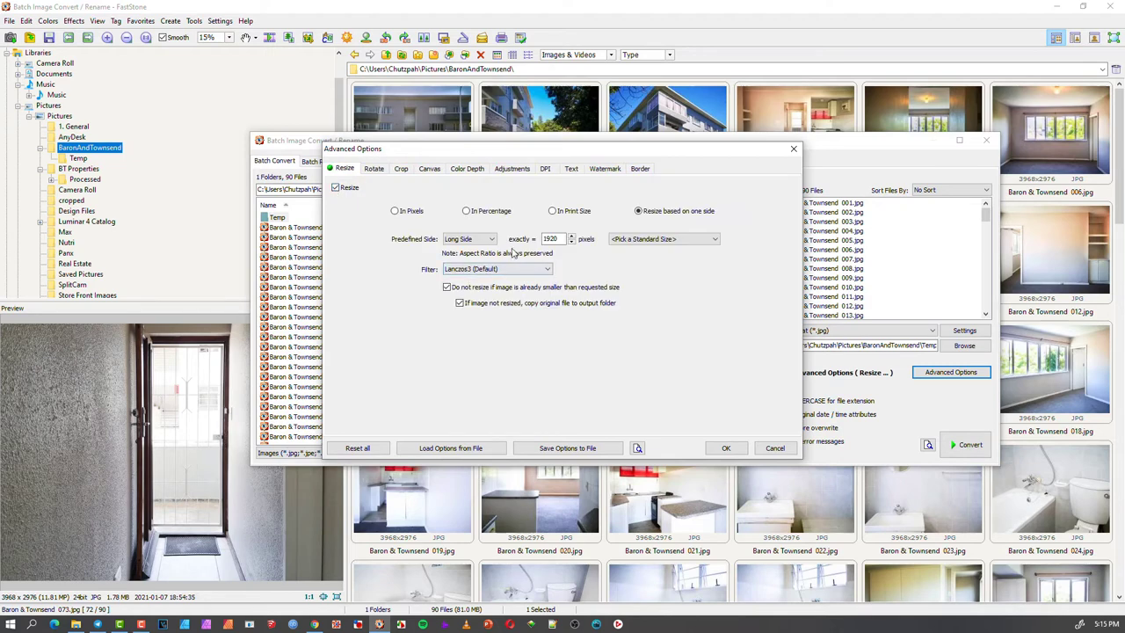
Resize the long side to exactly 800 pixels, keeping the Lanczos3 filter
double_click(562, 239)
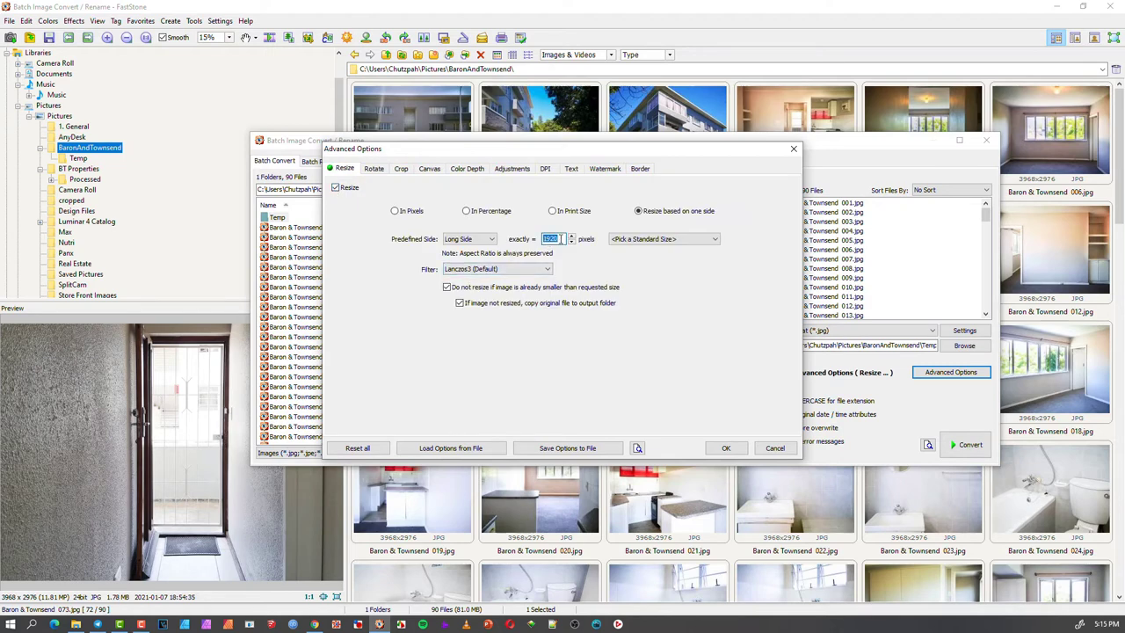
click(465, 239)
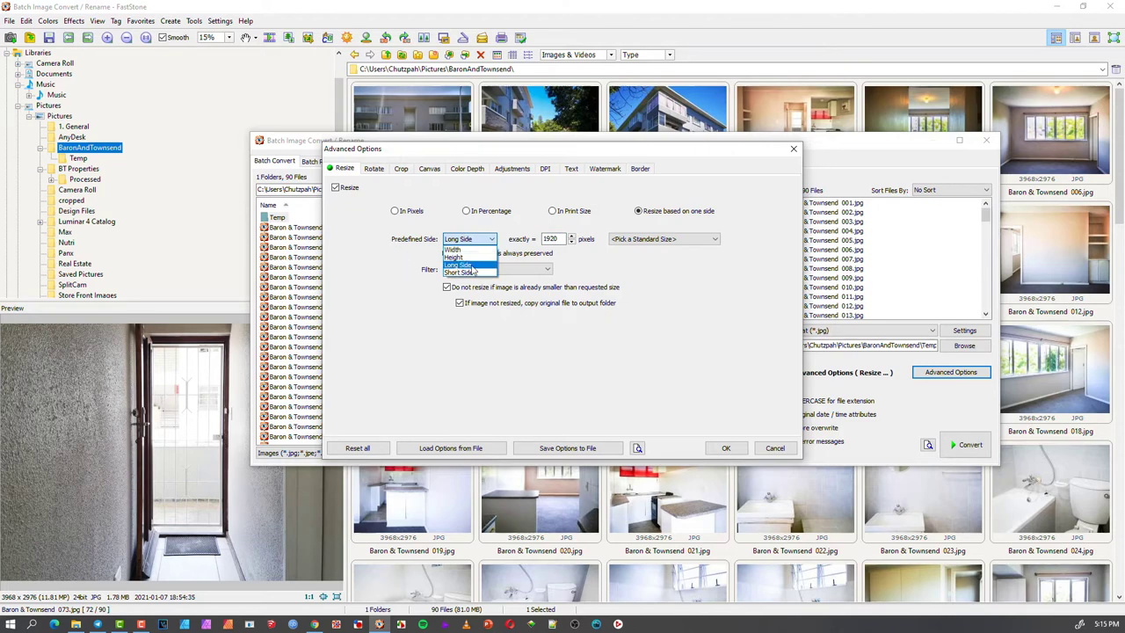
click(470, 265)
double_click(550, 239)
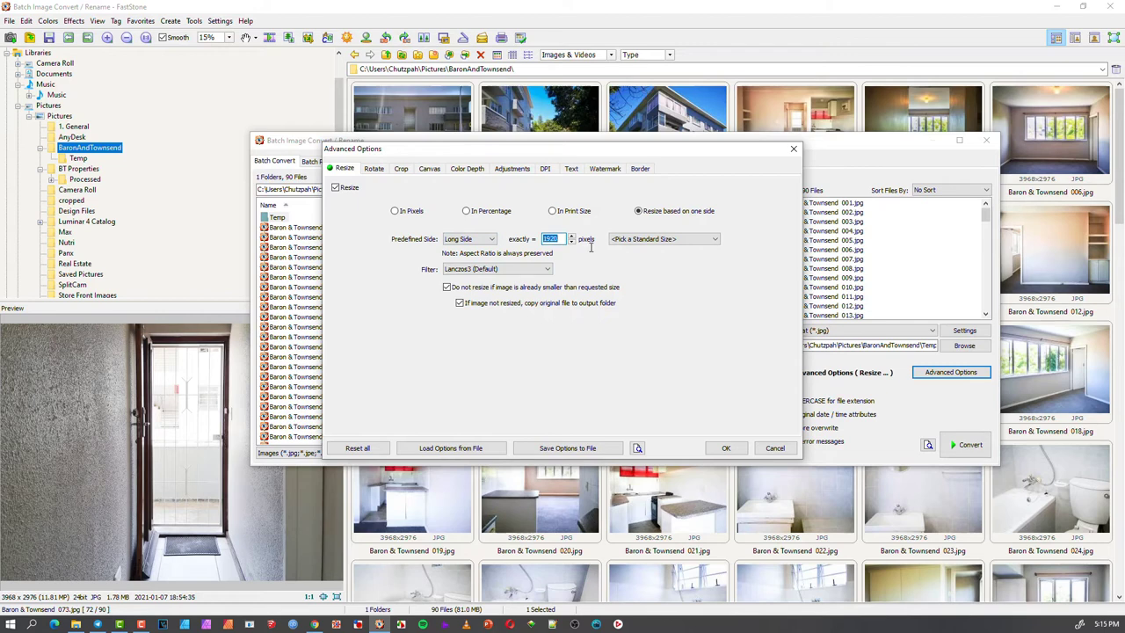
text(800)
click(648, 239)
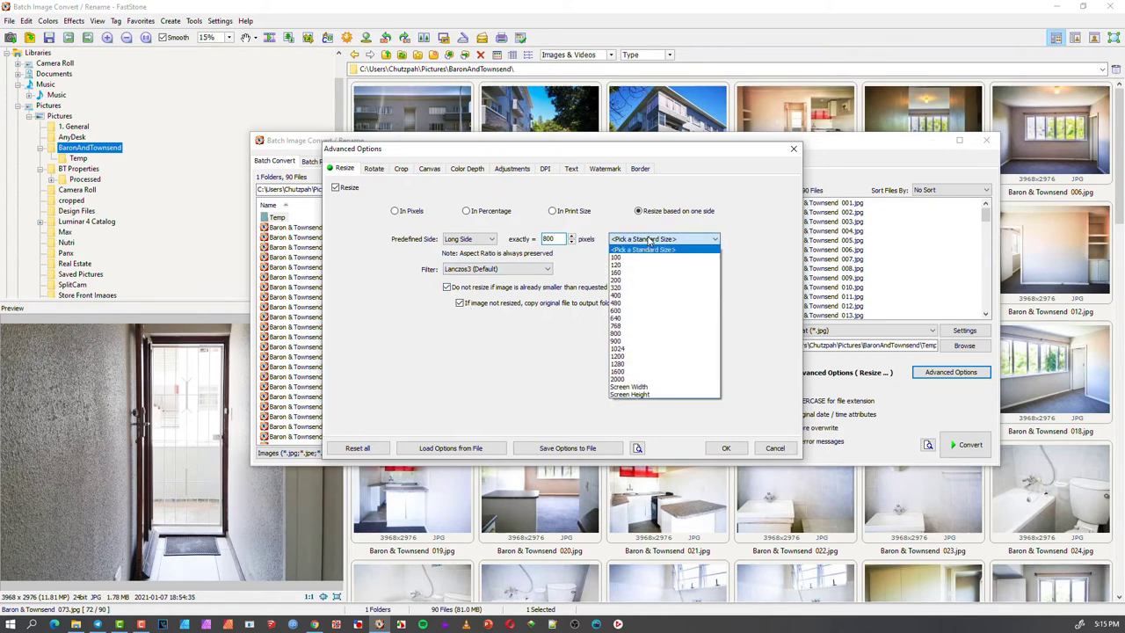
click(655, 239)
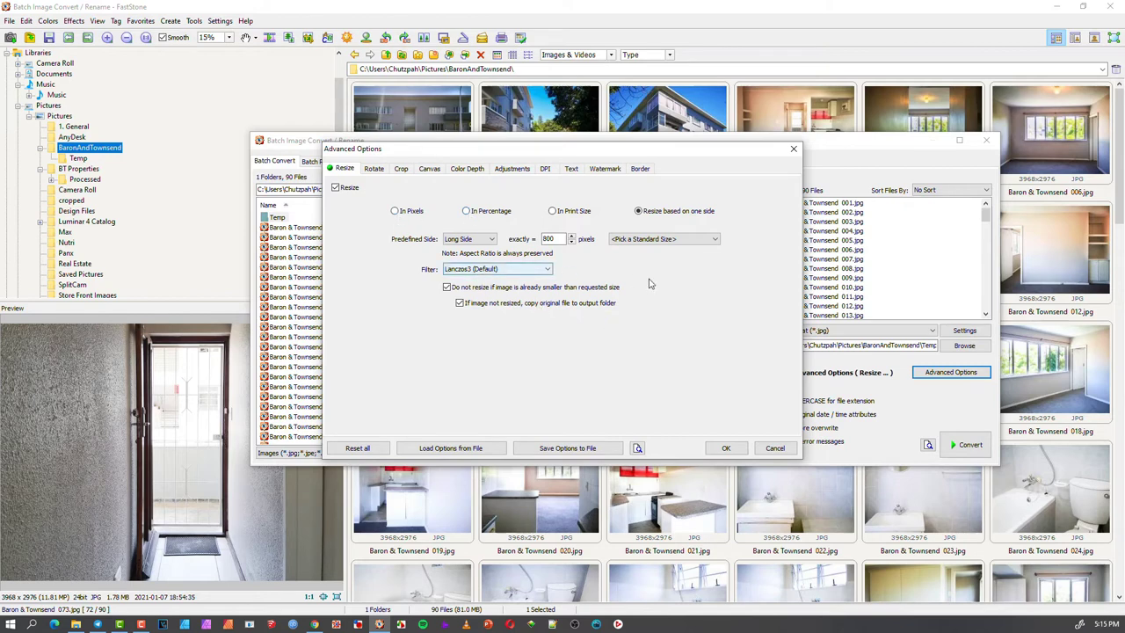
click(531, 269)
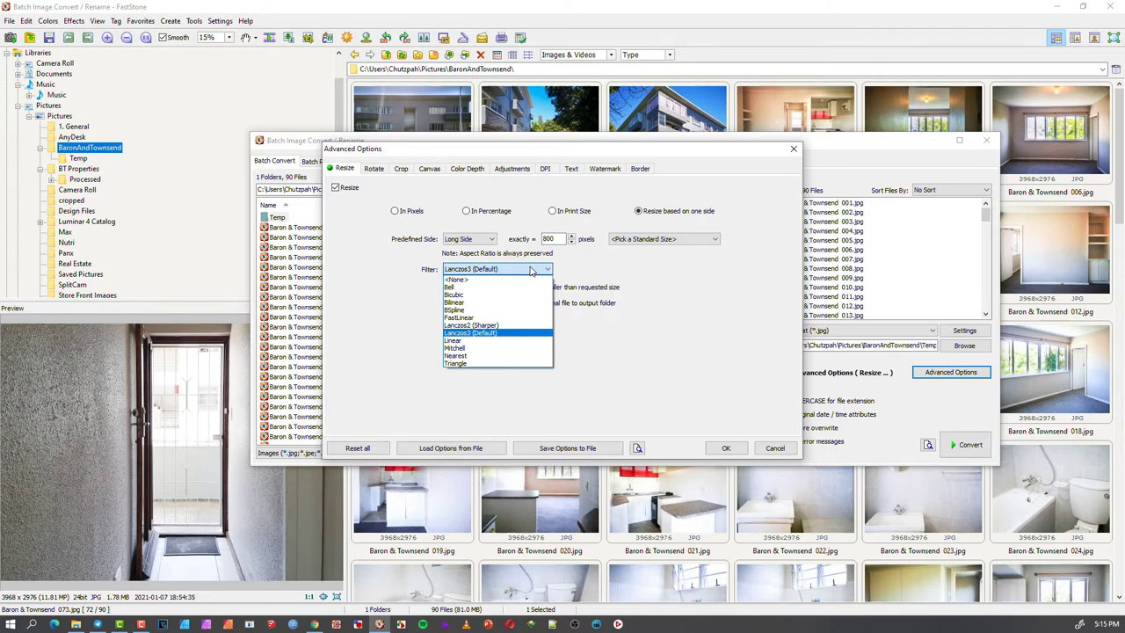
click(576, 268)
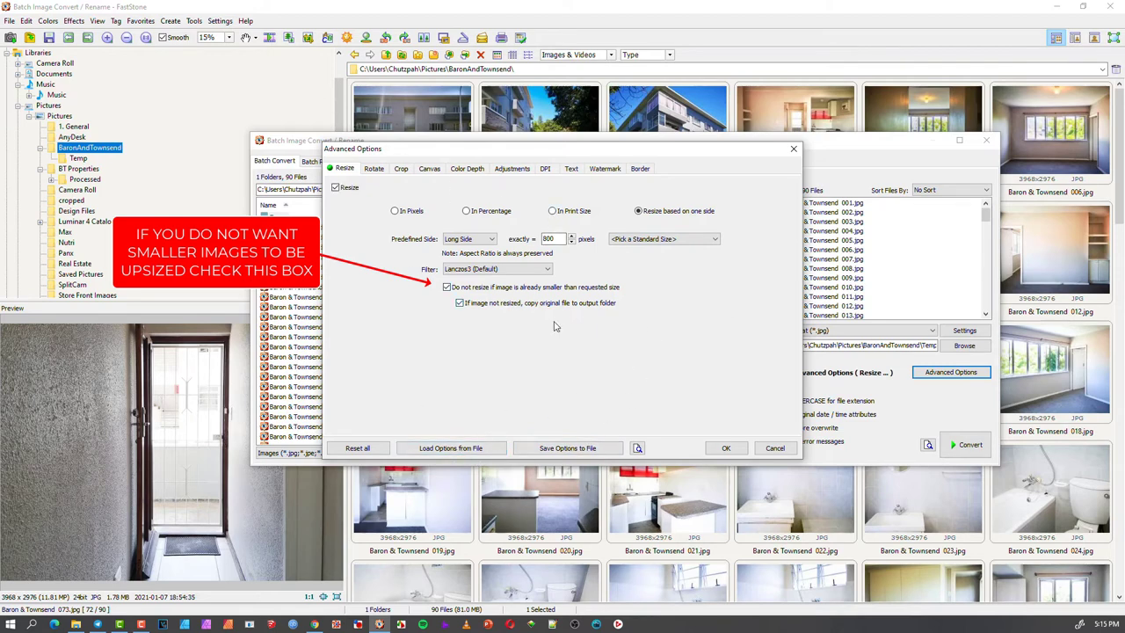
Leave the flip/rotate, crop, canvas size and colour depth options switched off
click(376, 169)
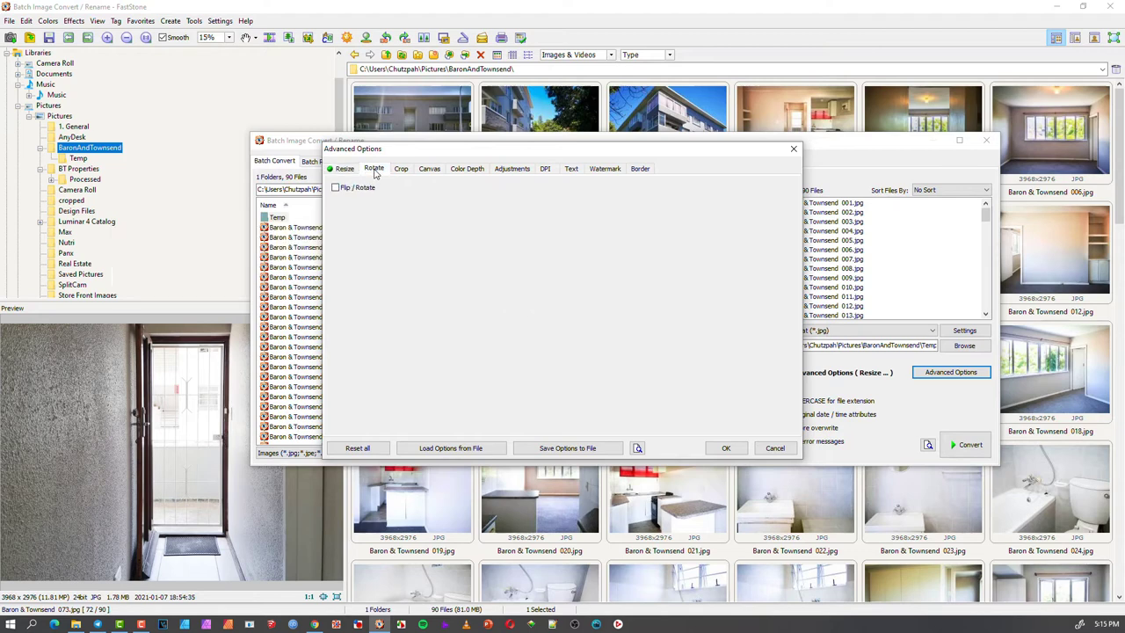
click(335, 188)
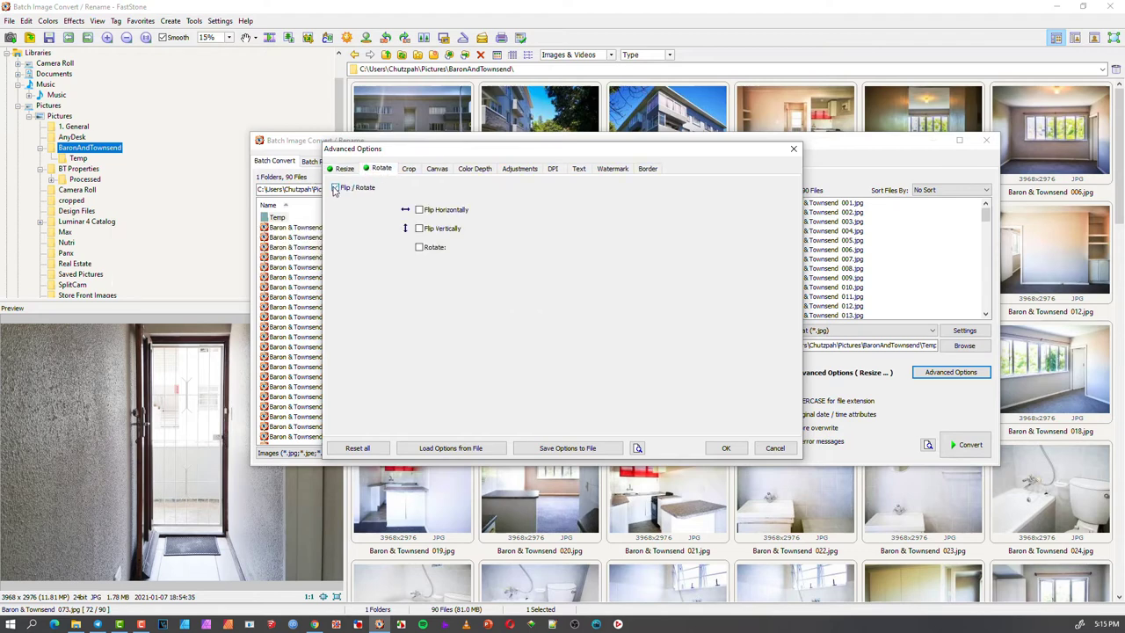
click(335, 189)
click(403, 170)
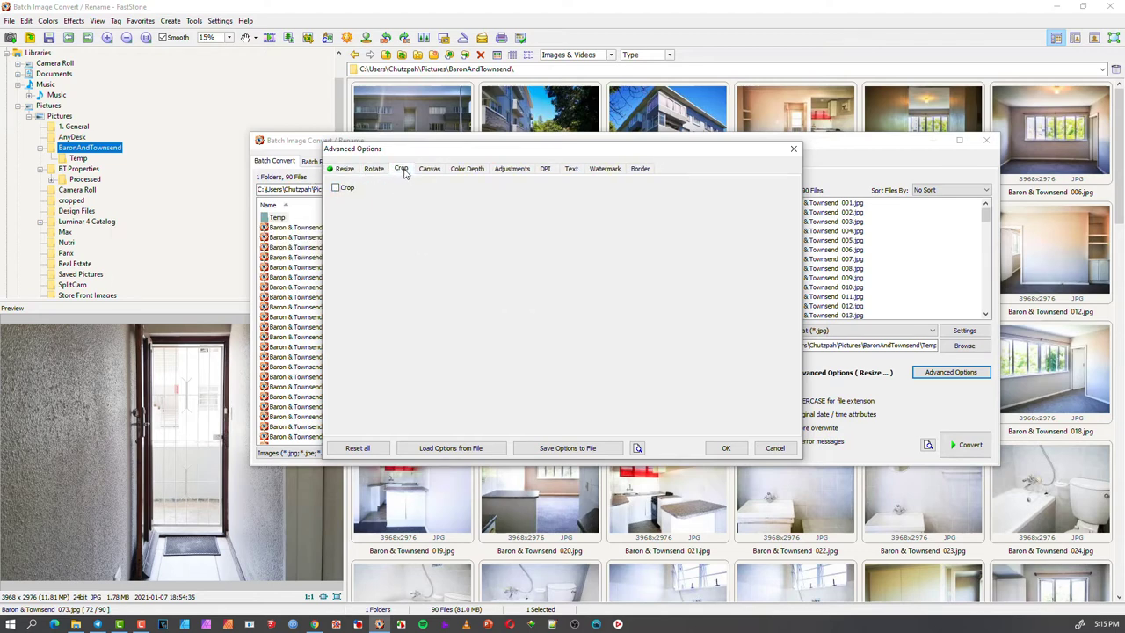
click(336, 188)
click(336, 189)
click(429, 170)
click(356, 189)
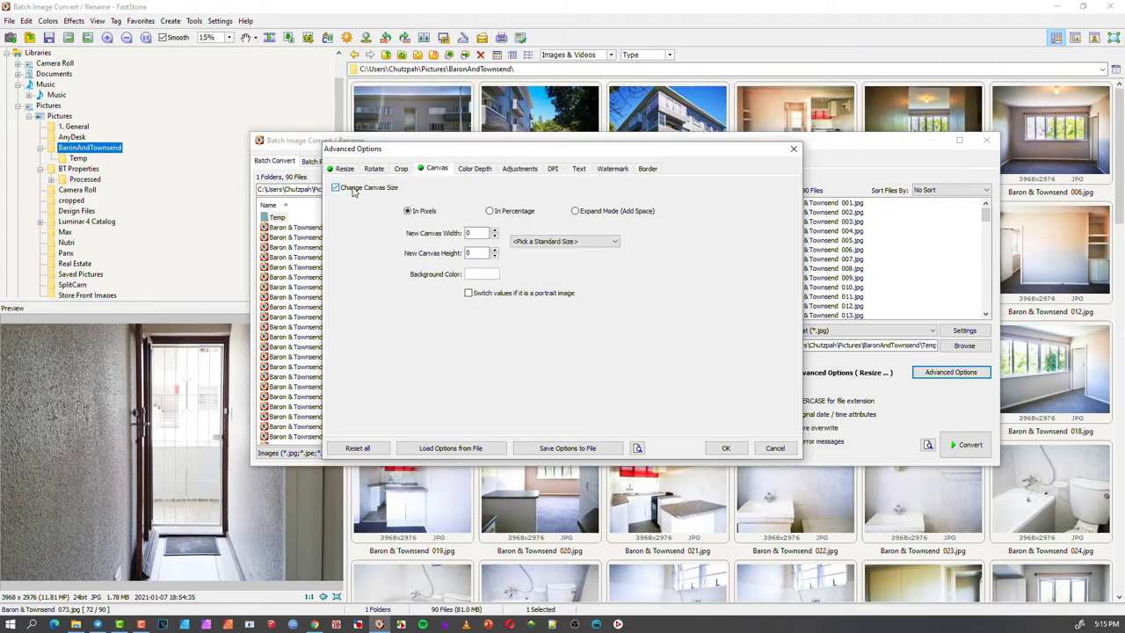
click(356, 189)
click(472, 169)
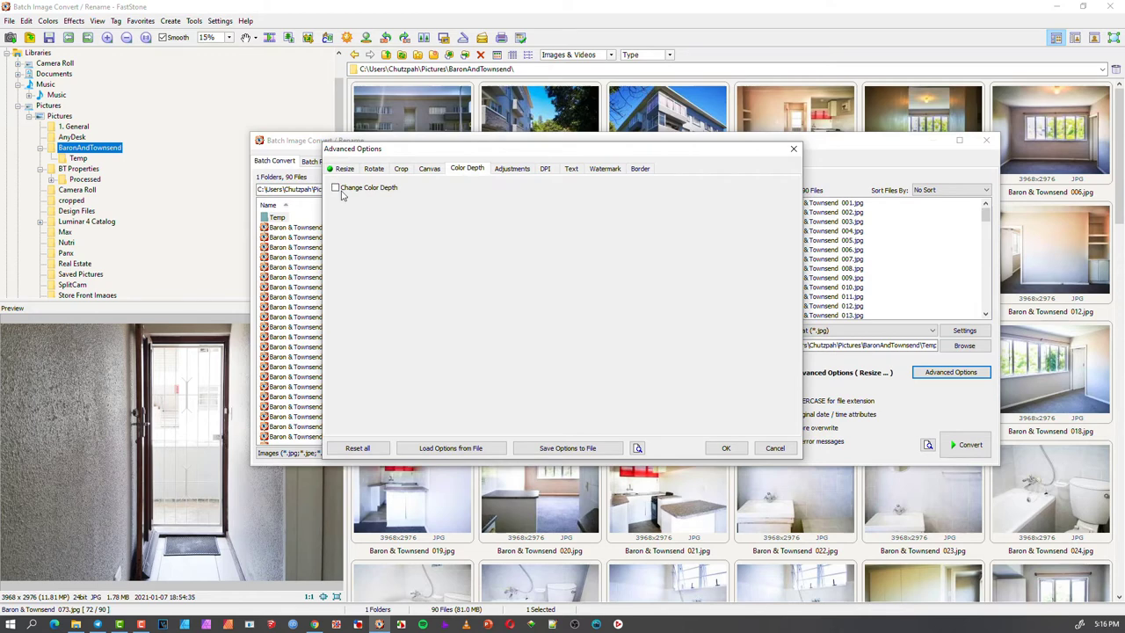
click(338, 189)
click(337, 189)
Leave the brightness adjustments, DPI and text overlay options switched off
click(518, 168)
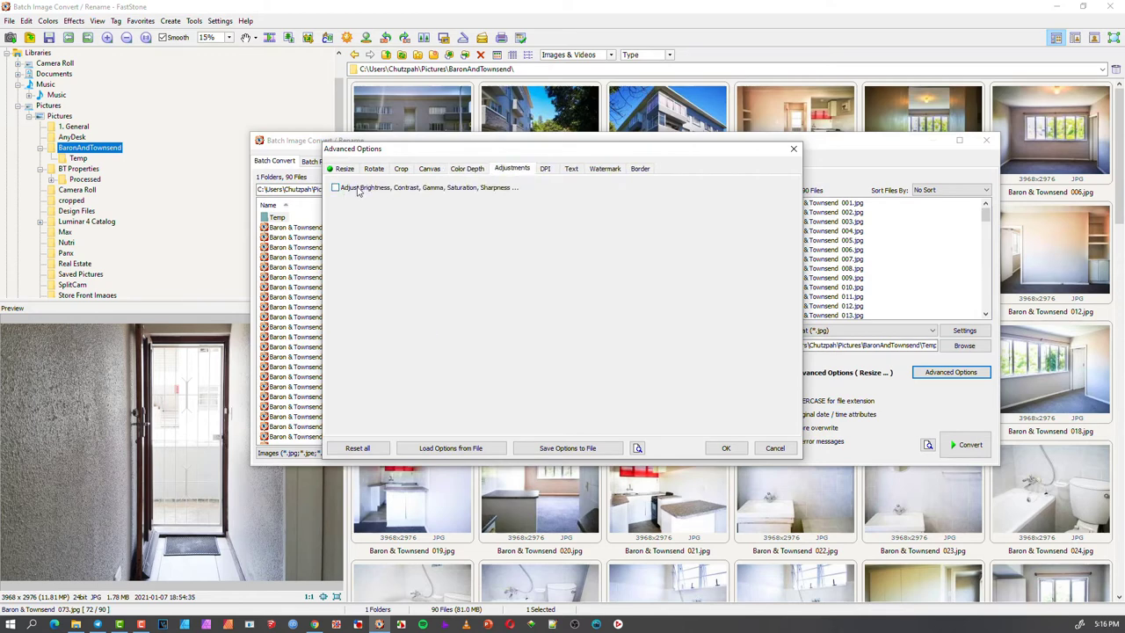
click(356, 189)
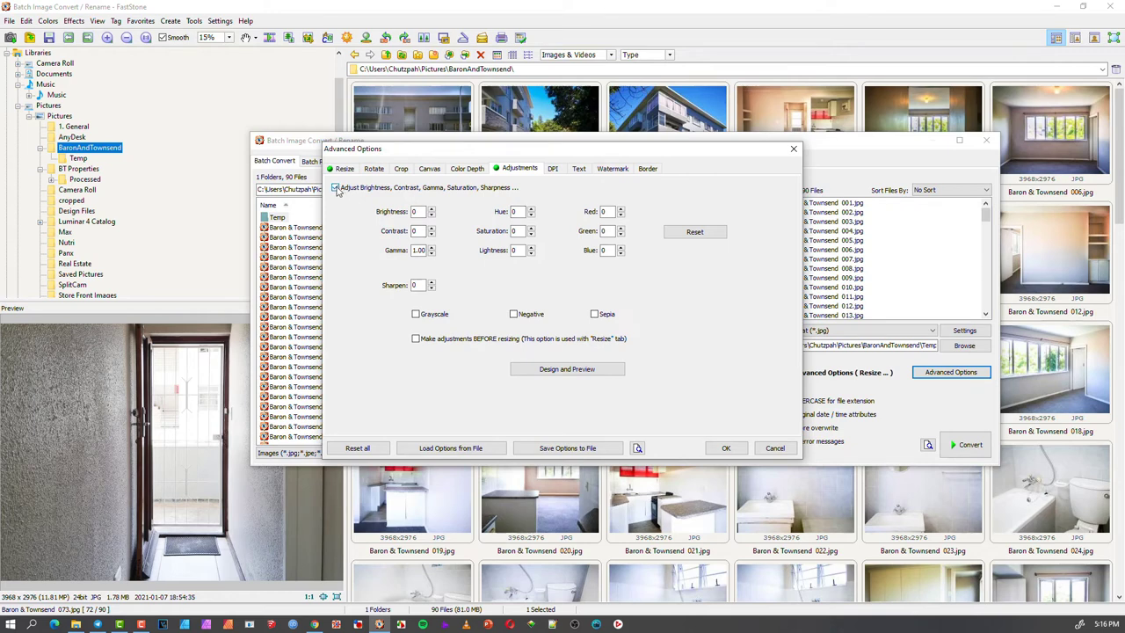
click(336, 189)
click(545, 169)
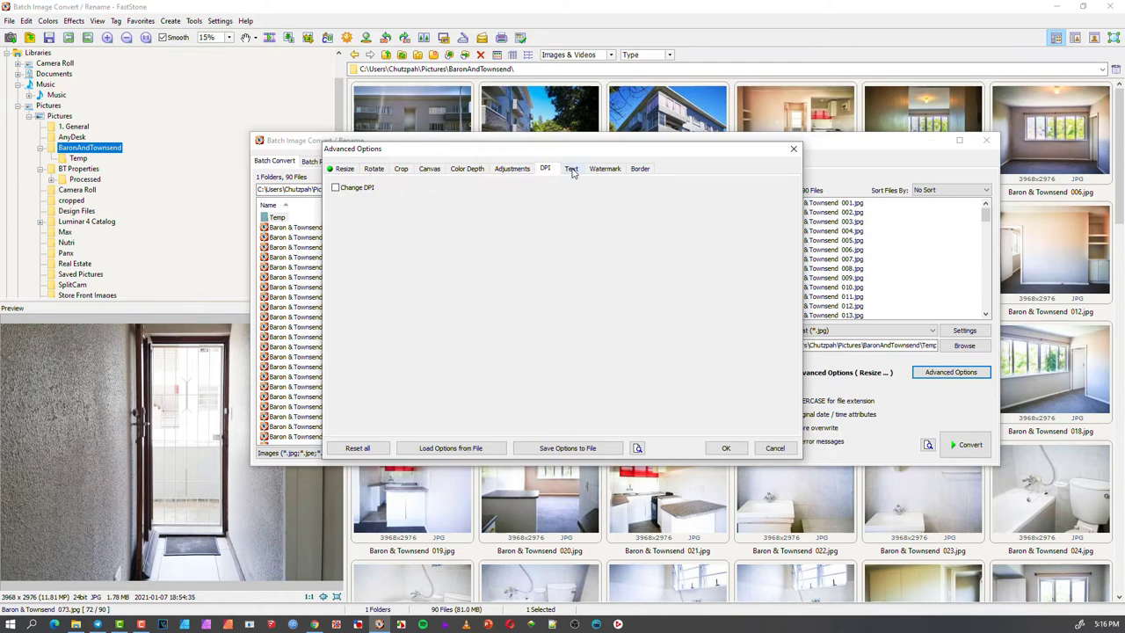
click(367, 191)
click(367, 191)
click(572, 169)
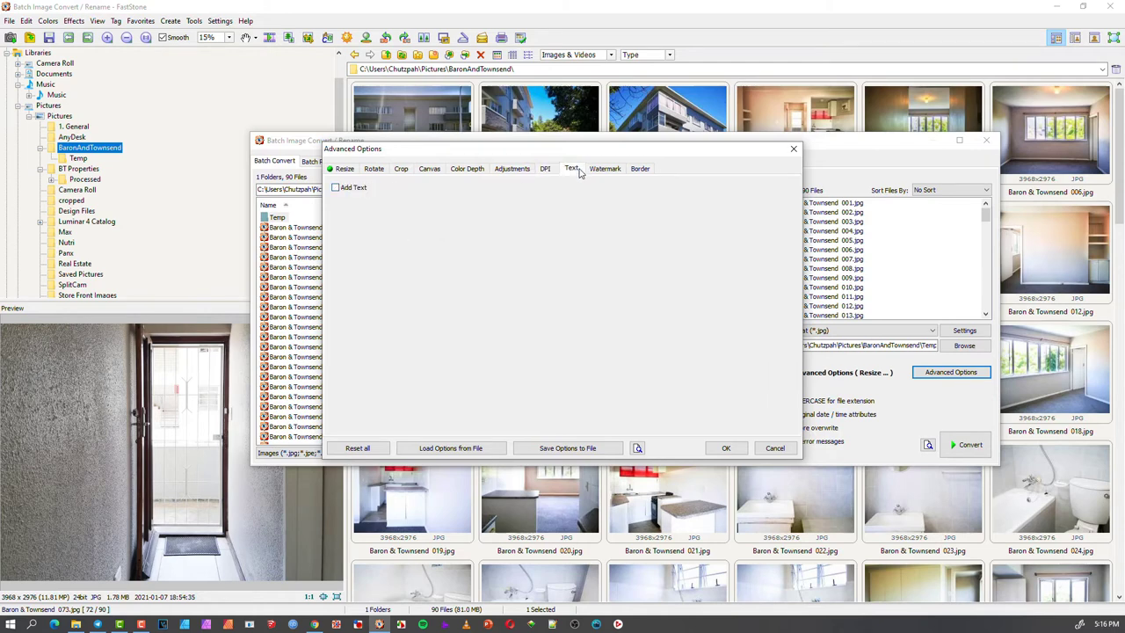
click(356, 188)
click(356, 188)
click(604, 168)
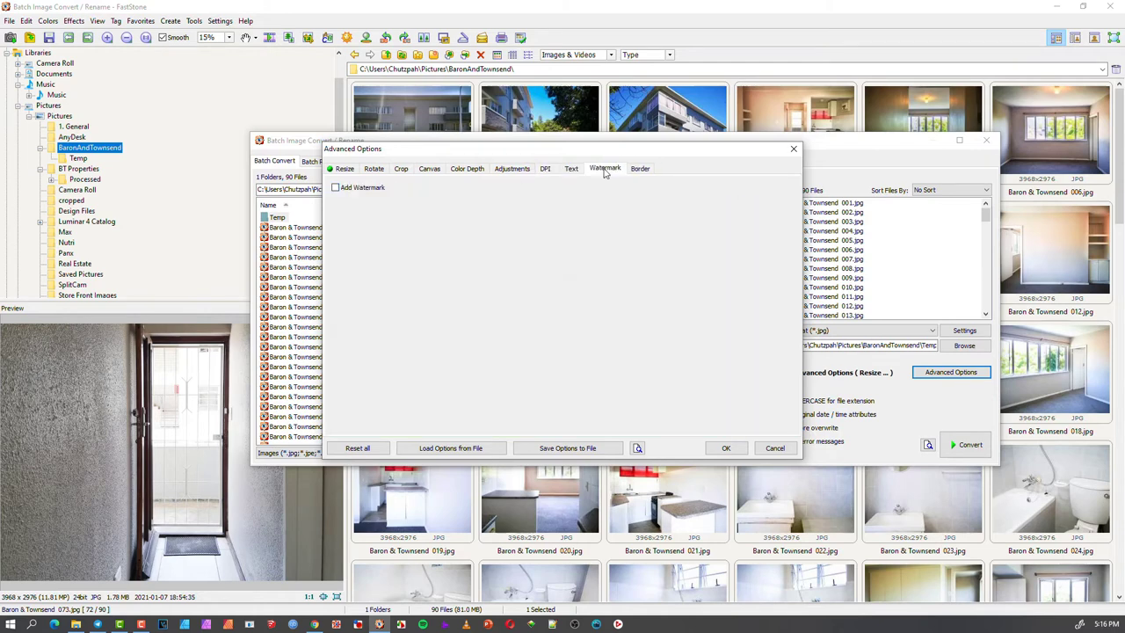
Enable watermarking using the OBS Studio logo from Pictures > 1. General
click(336, 189)
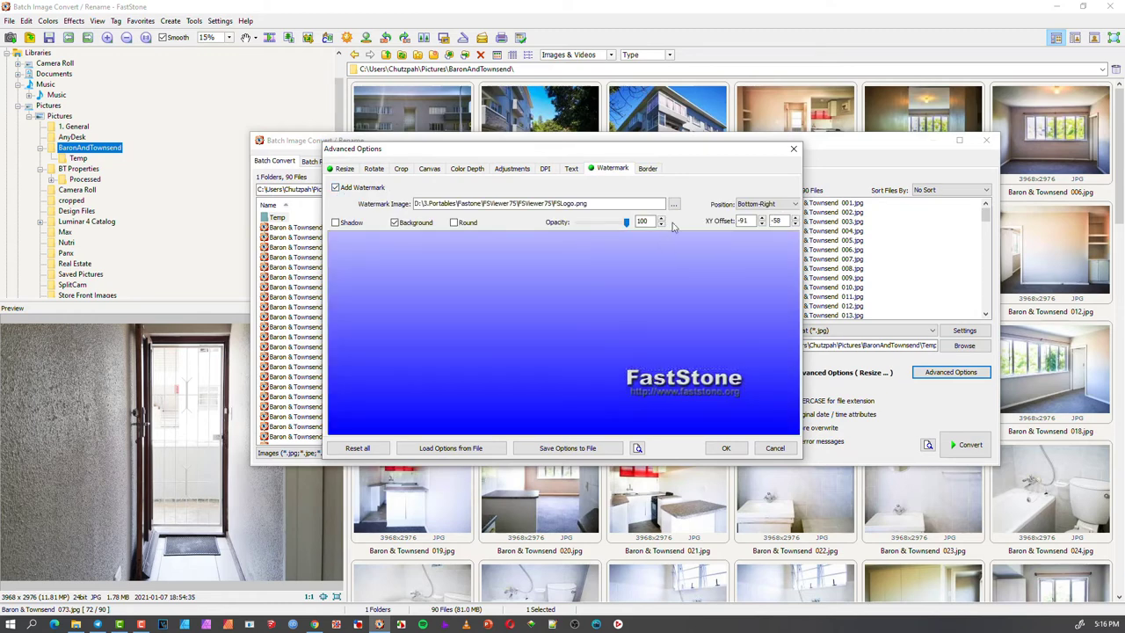
click(673, 204)
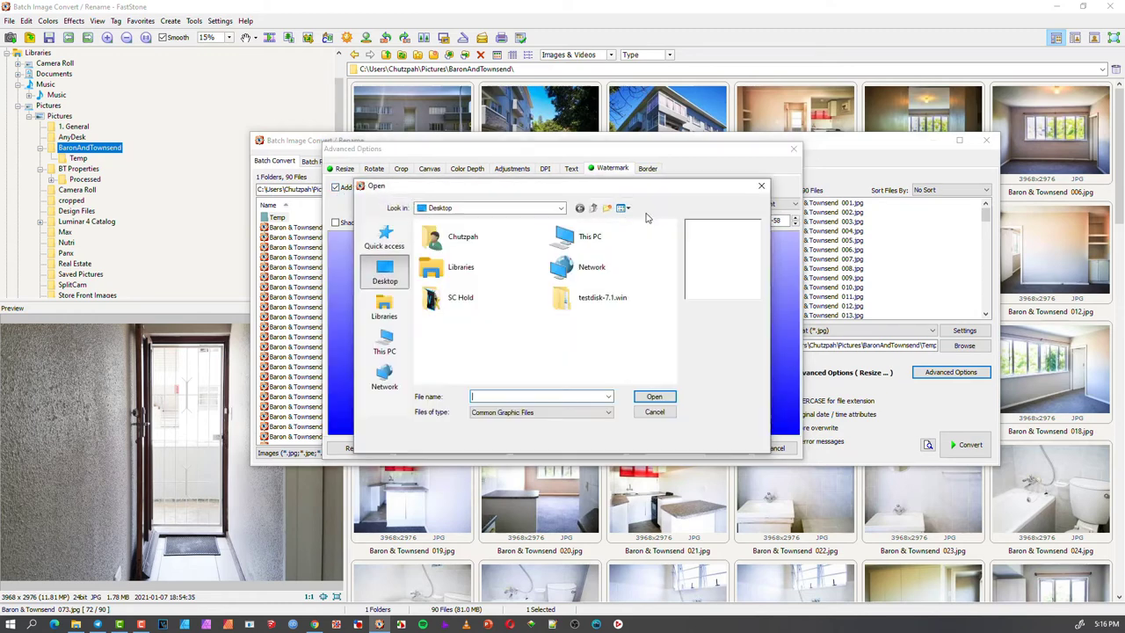
click(386, 309)
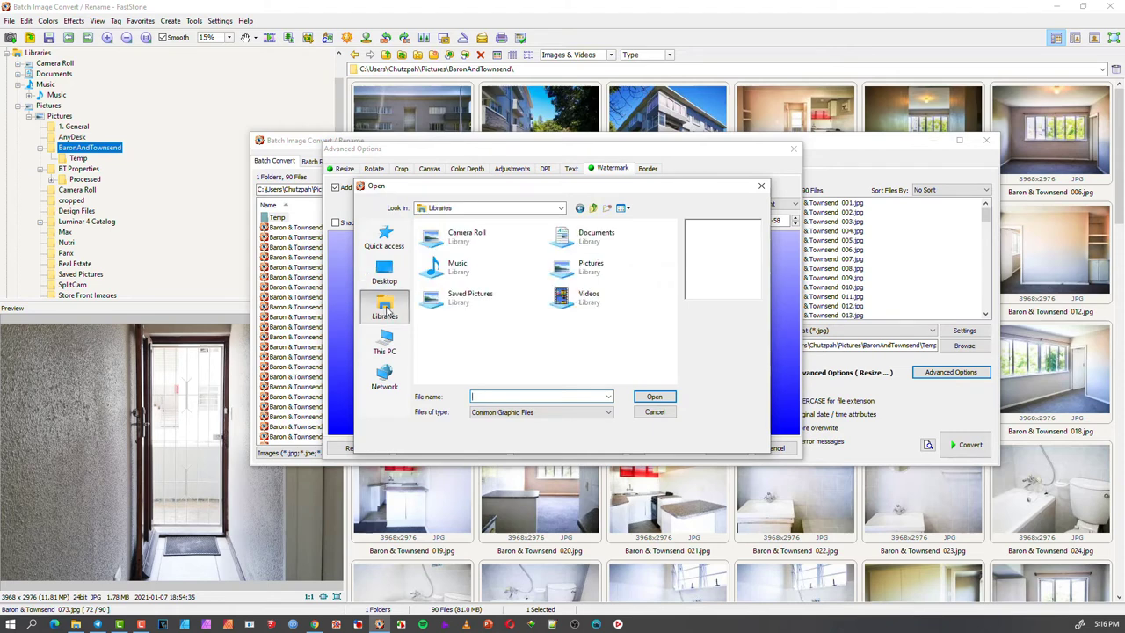
double_click(572, 274)
scroll(532, 314, down, 5)
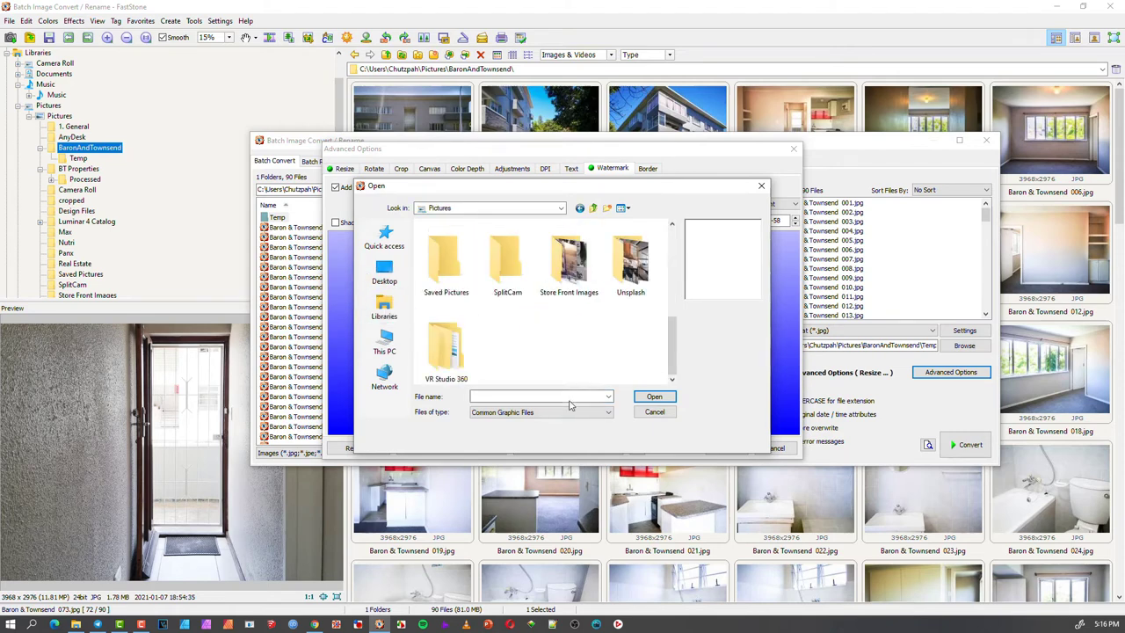
scroll(573, 372, up, 5)
double_click(462, 293)
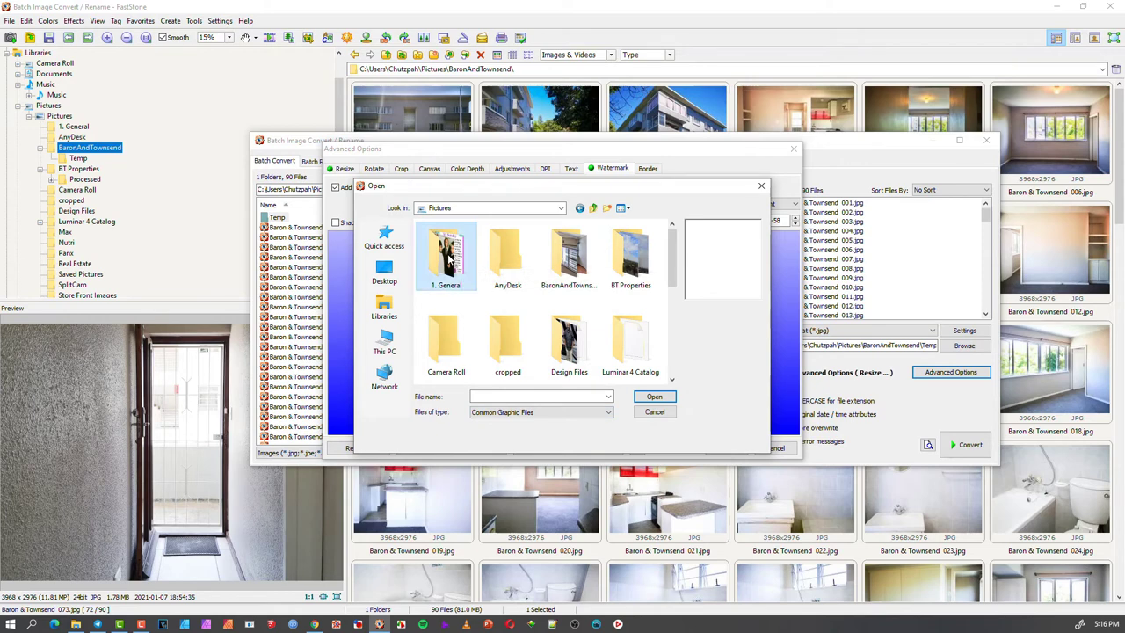
click(507, 336)
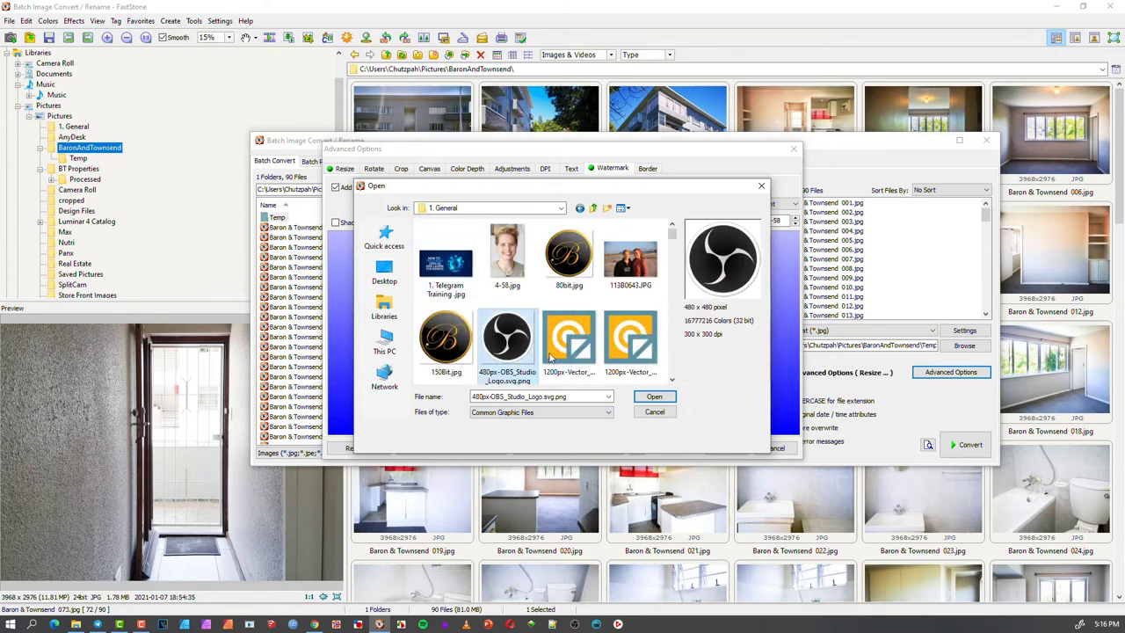
click(654, 397)
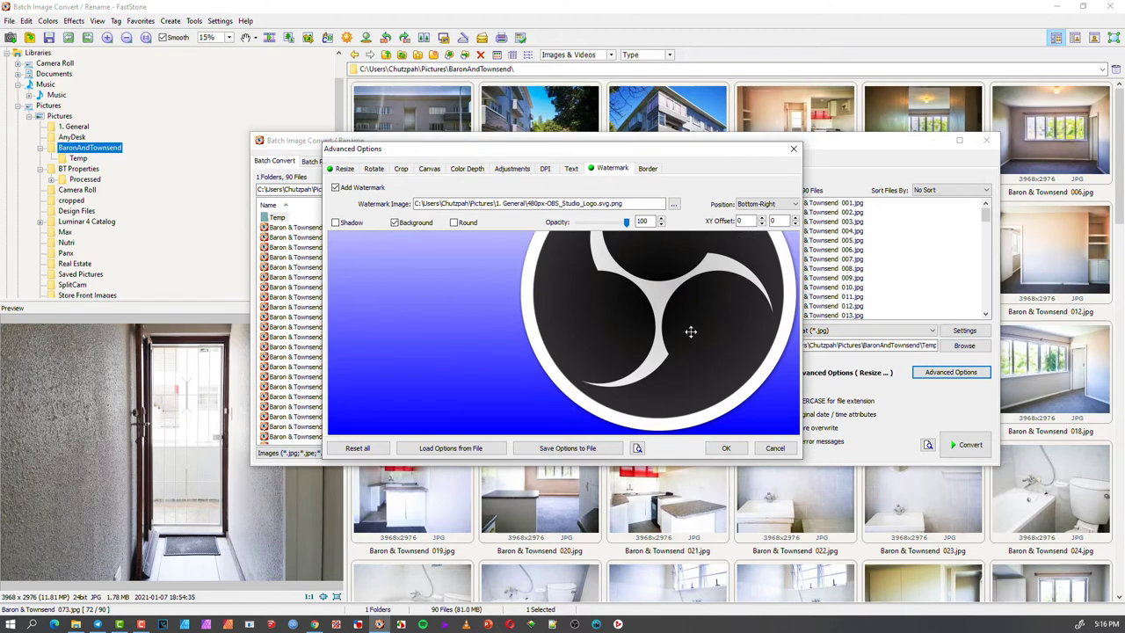
Anchor the logo Bottom-Right, adjust its offset, and lower watermark opacity to 10
drag(596, 380, 544, 329)
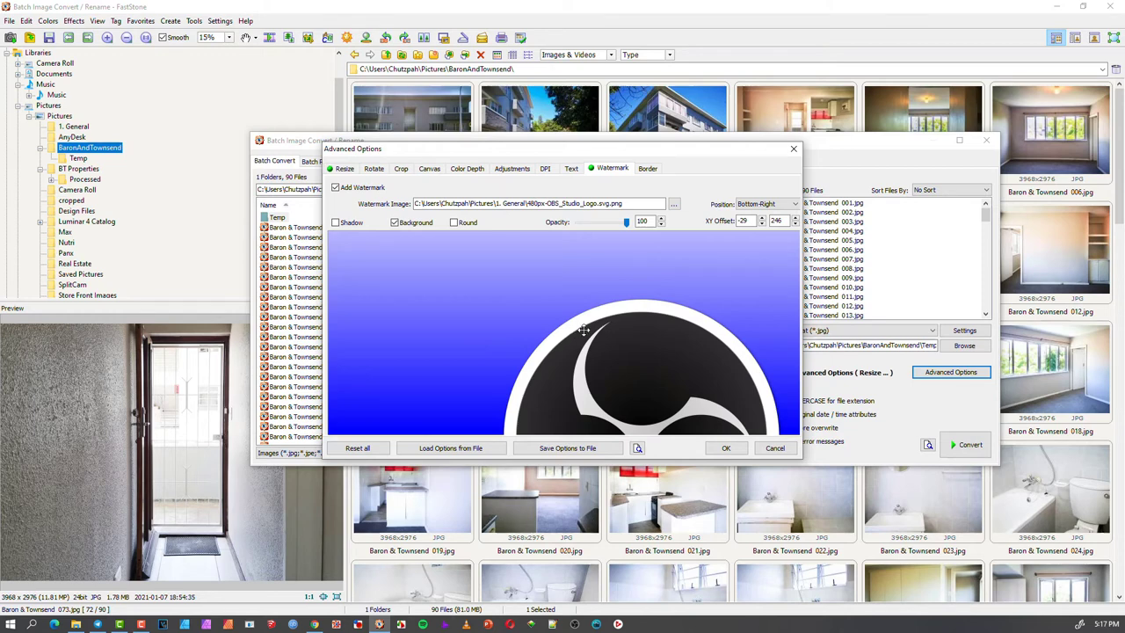
click(755, 209)
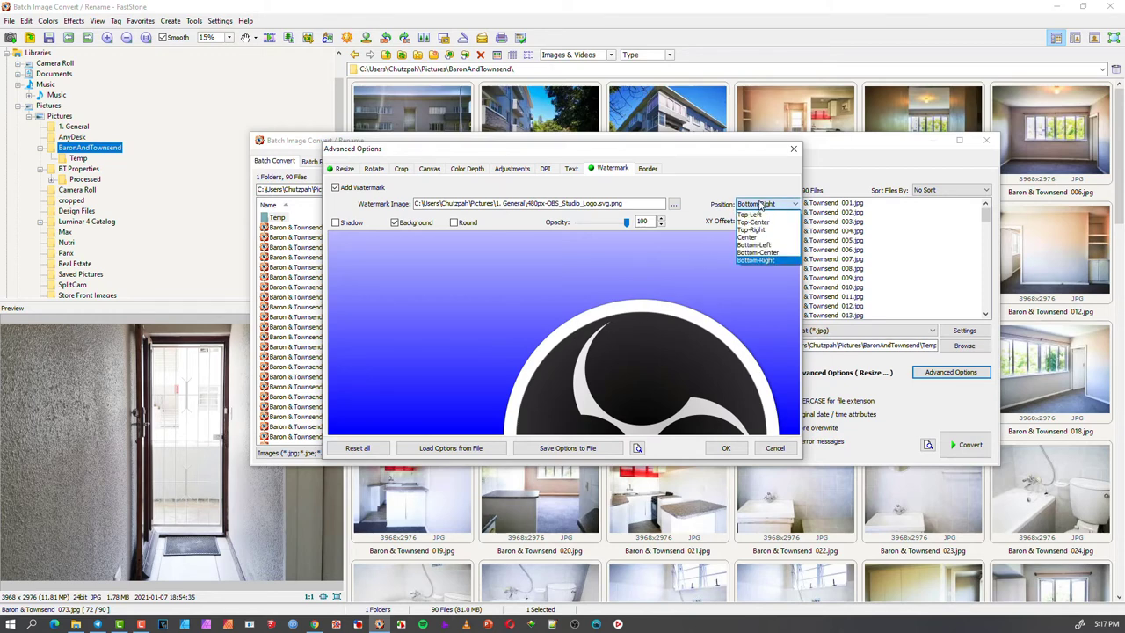
click(755, 207)
click(761, 225)
click(761, 225)
click(761, 225)
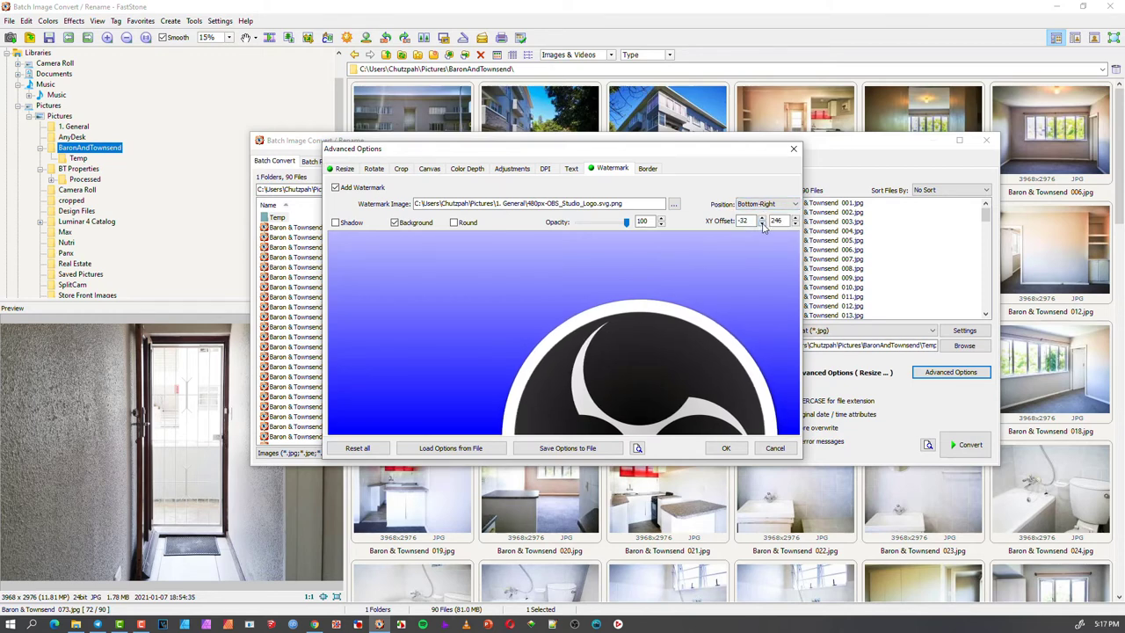
click(761, 225)
drag(626, 222, 583, 230)
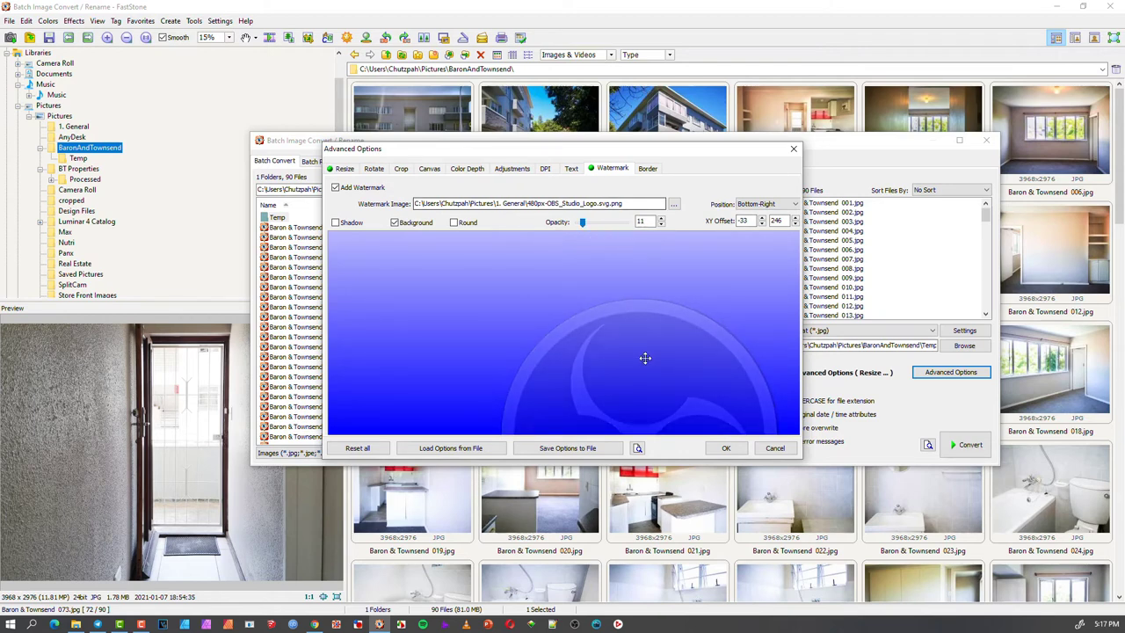
drag(645, 357, 572, 286)
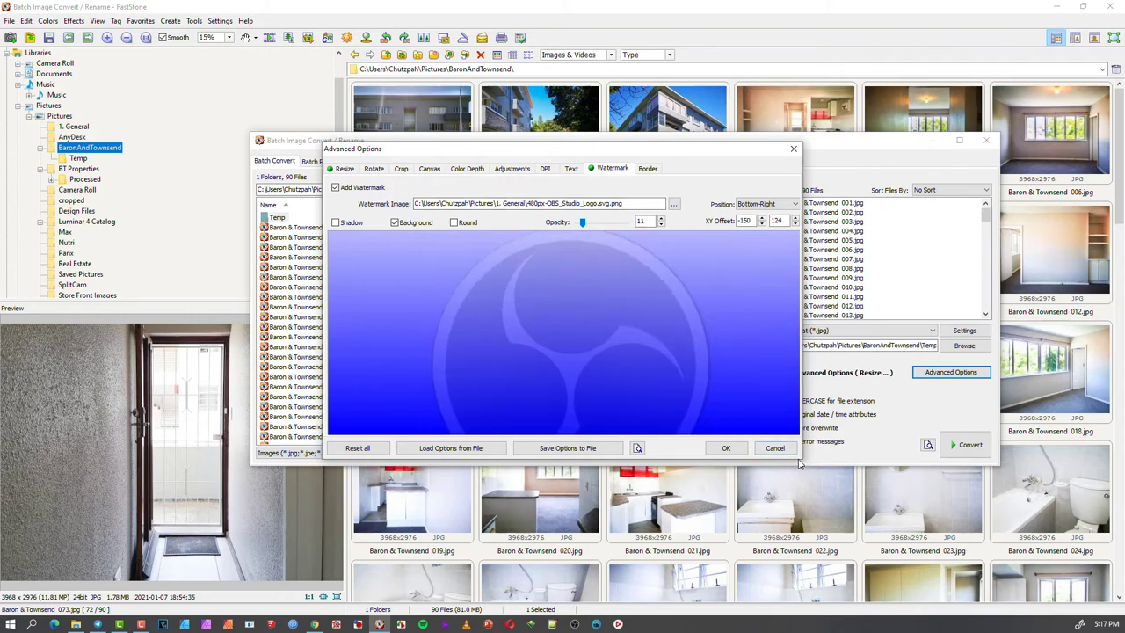
drag(648, 332, 659, 348)
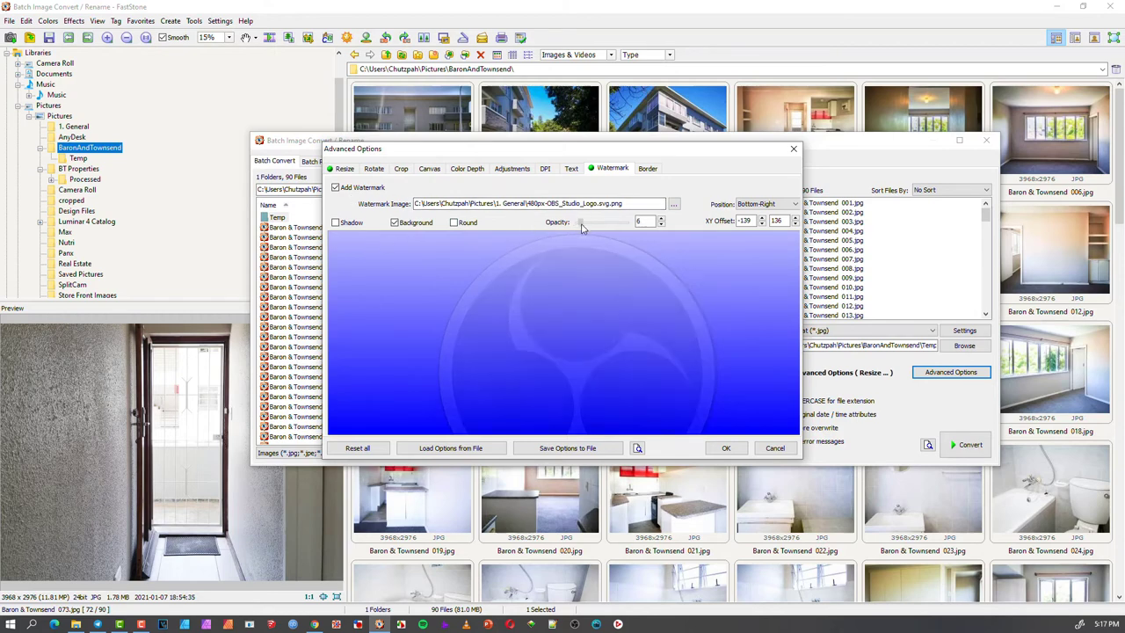
drag(582, 222, 580, 223)
Leave border effects off and confirm the advanced conversion options
click(646, 169)
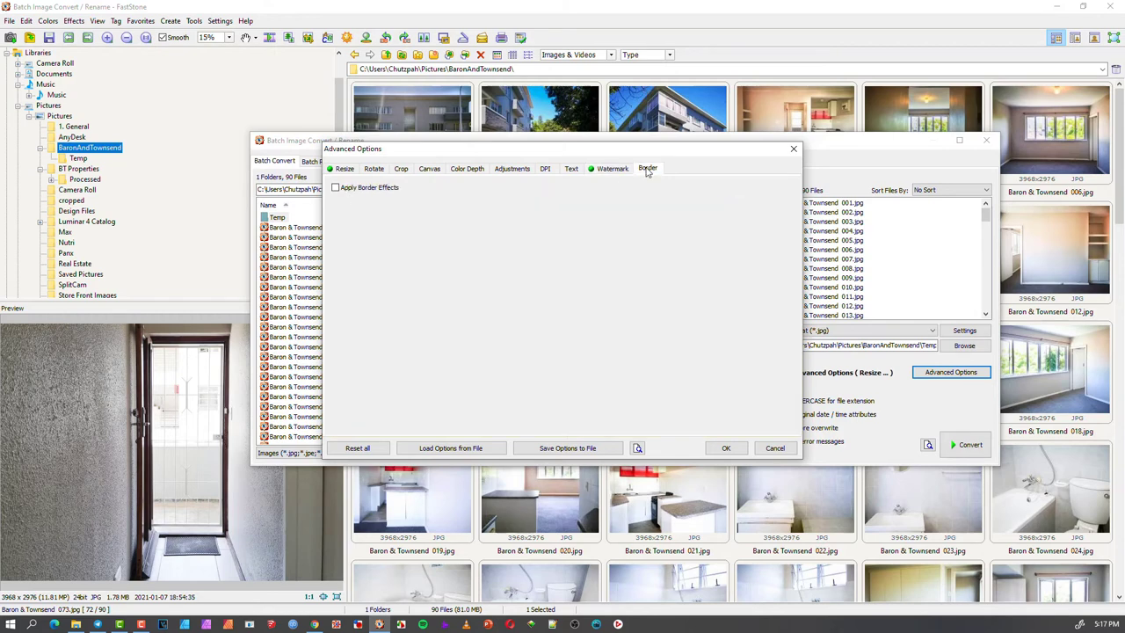
click(335, 187)
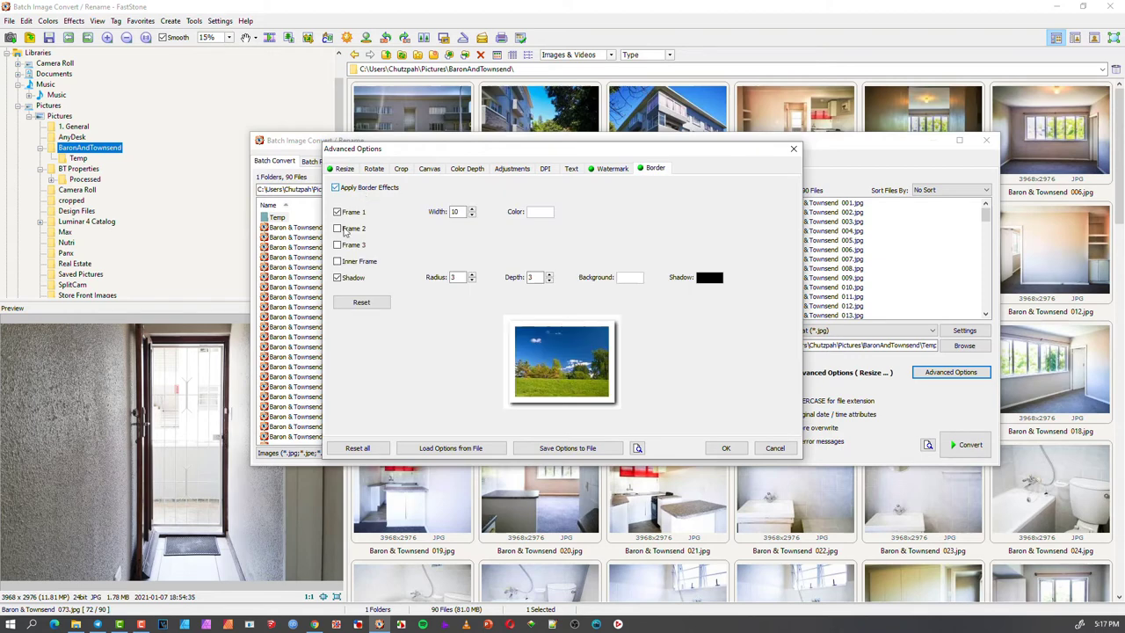
click(338, 229)
click(338, 211)
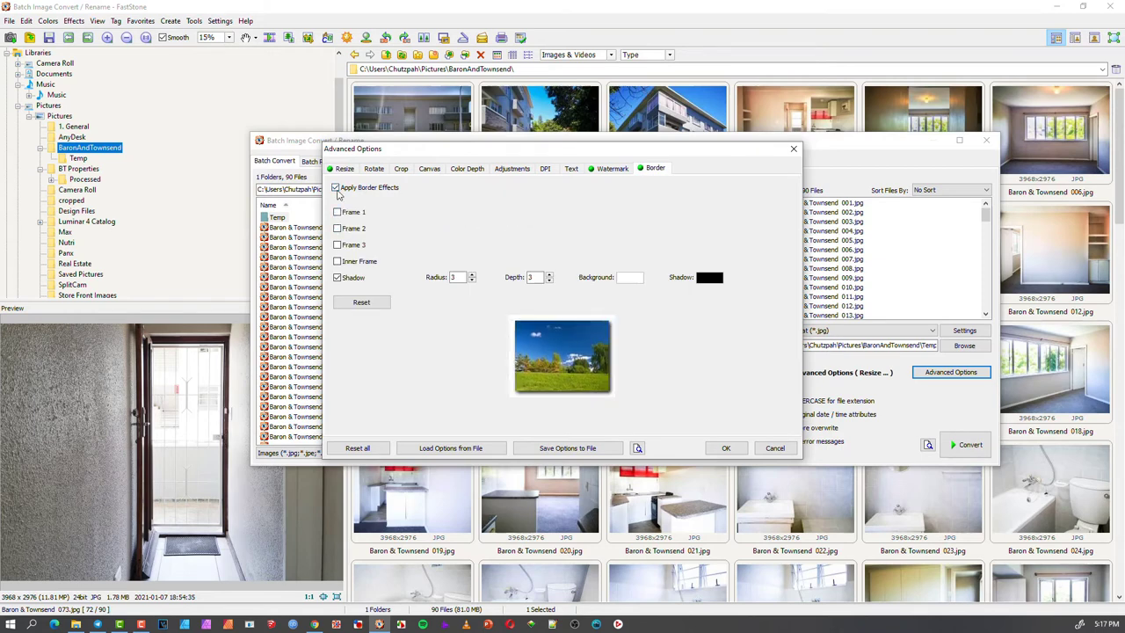
click(335, 187)
click(606, 170)
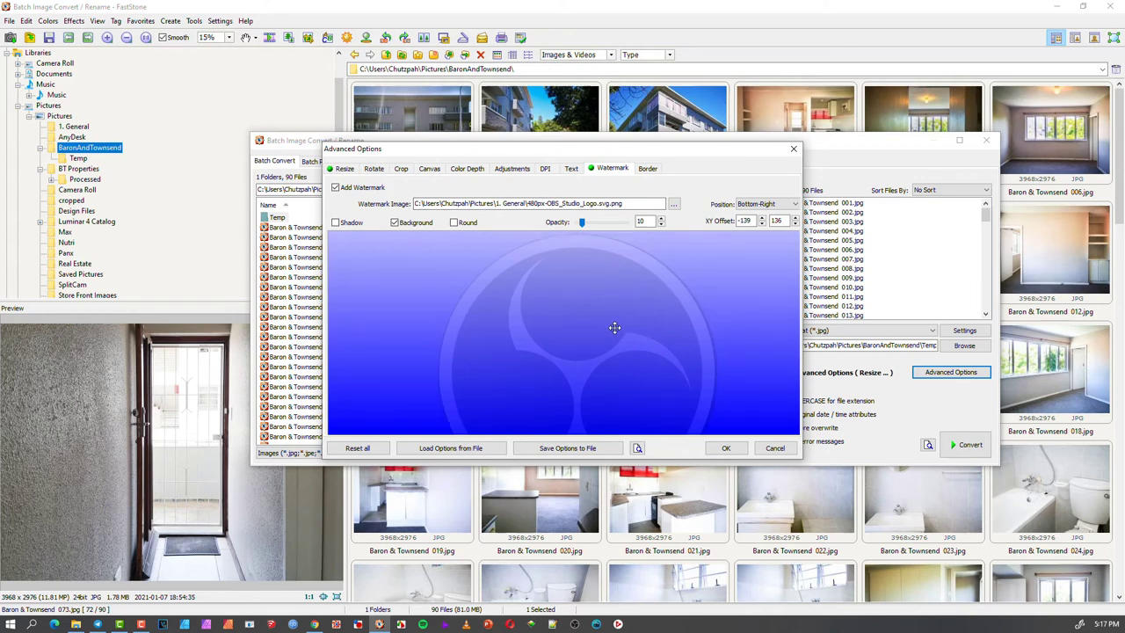
click(724, 450)
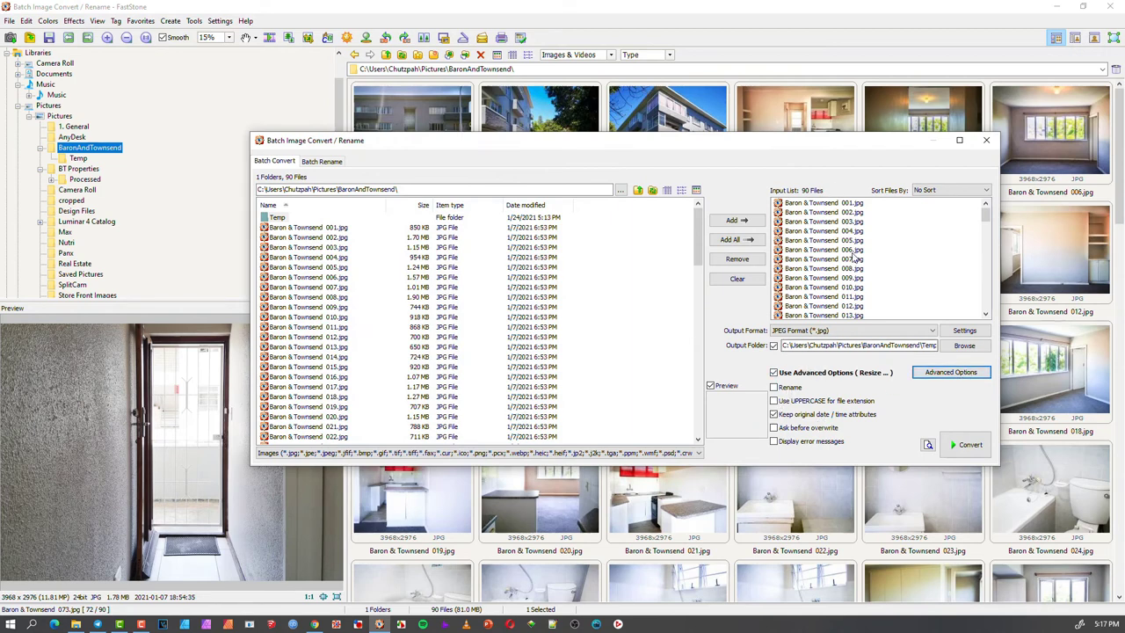
Leave Rename off, turn off uppercase file extensions, and enable error messages for the batch
click(774, 388)
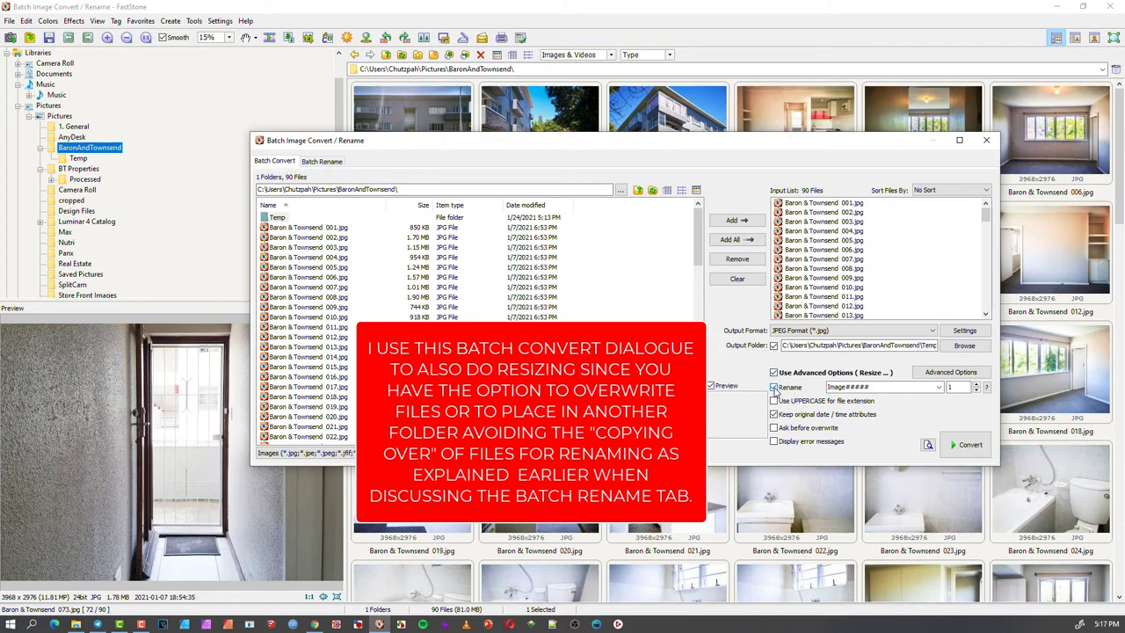
click(774, 388)
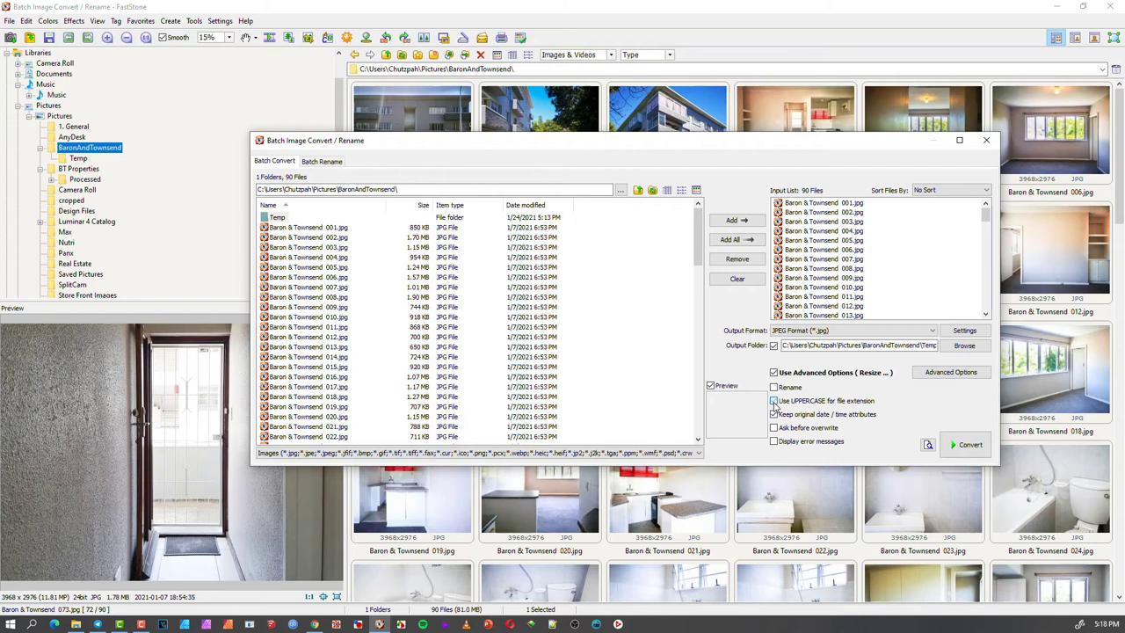
click(774, 401)
click(774, 442)
click(927, 445)
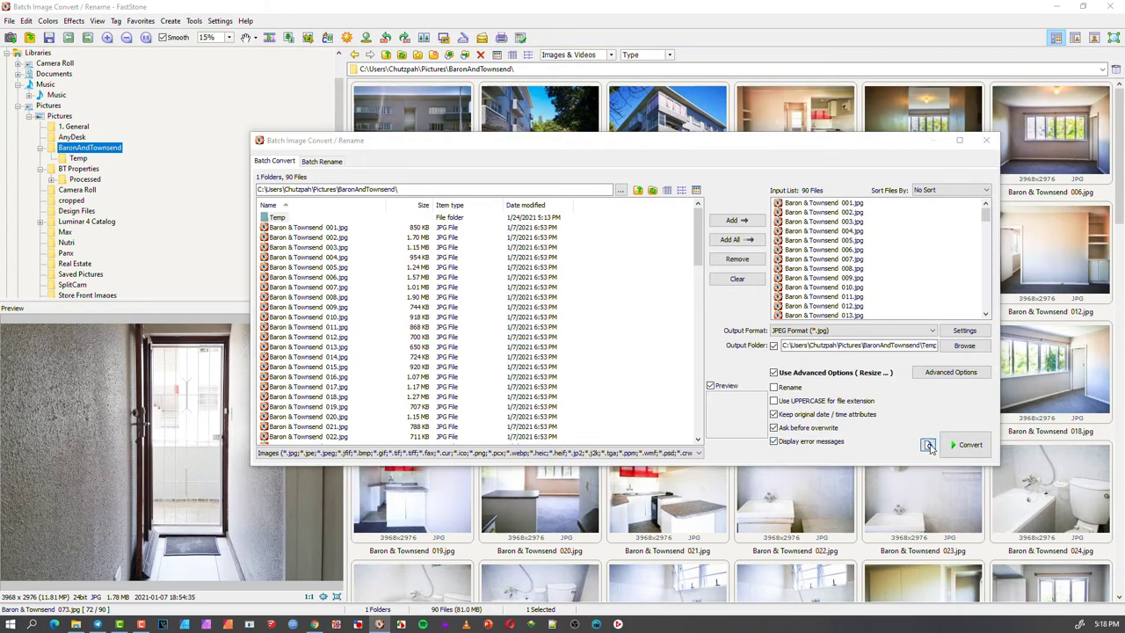
scroll(257, 456, down, 4)
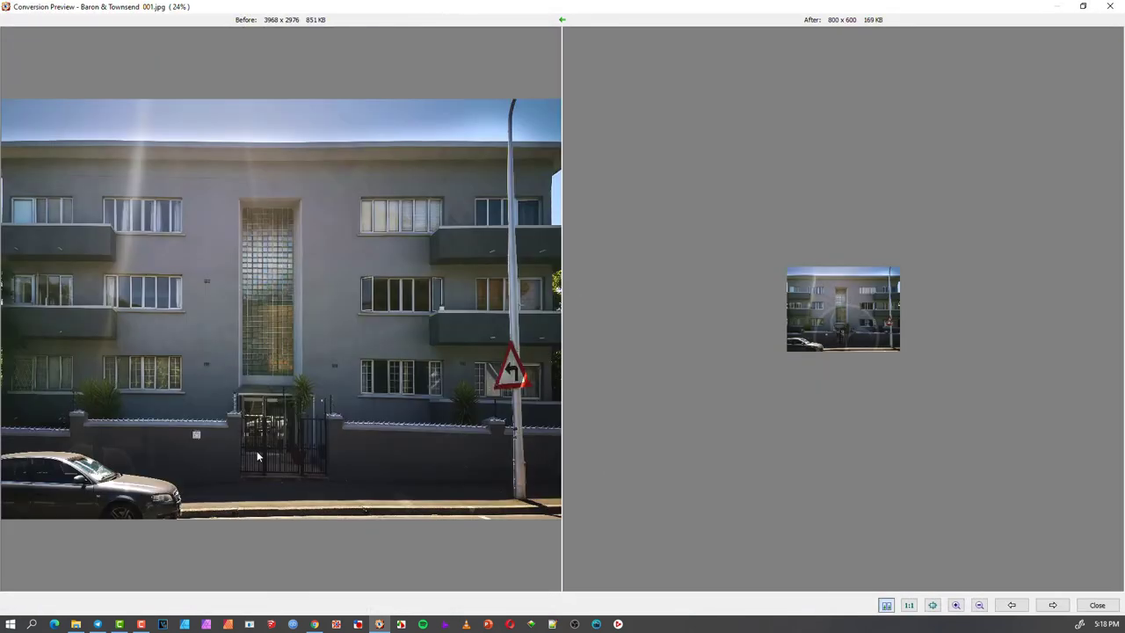
scroll(832, 350, up, 4)
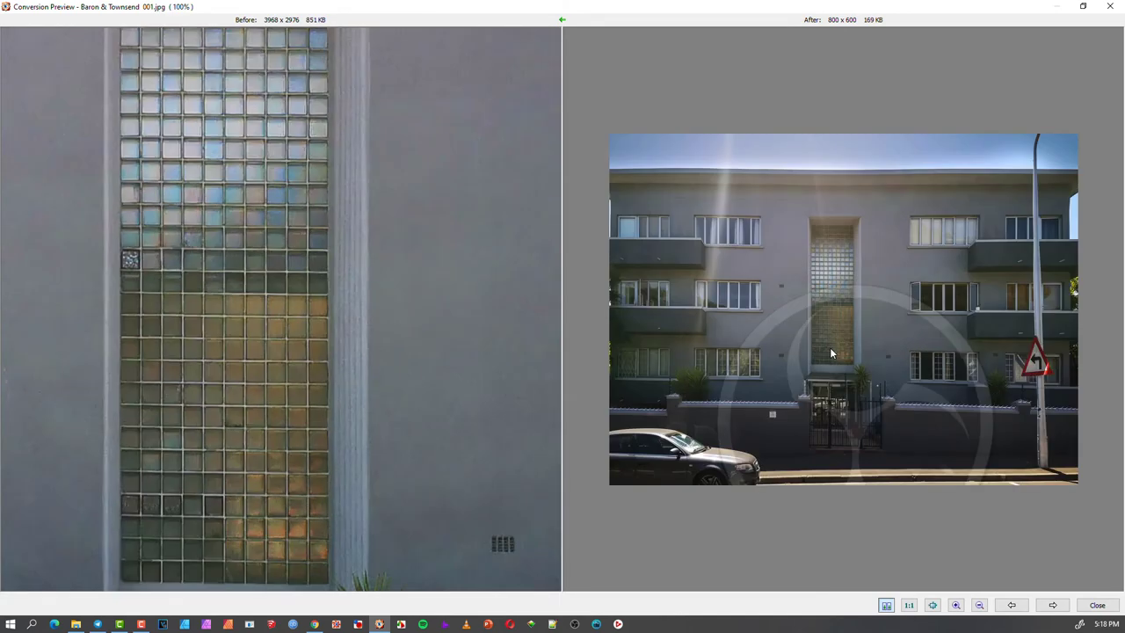
scroll(829, 347, down, 4)
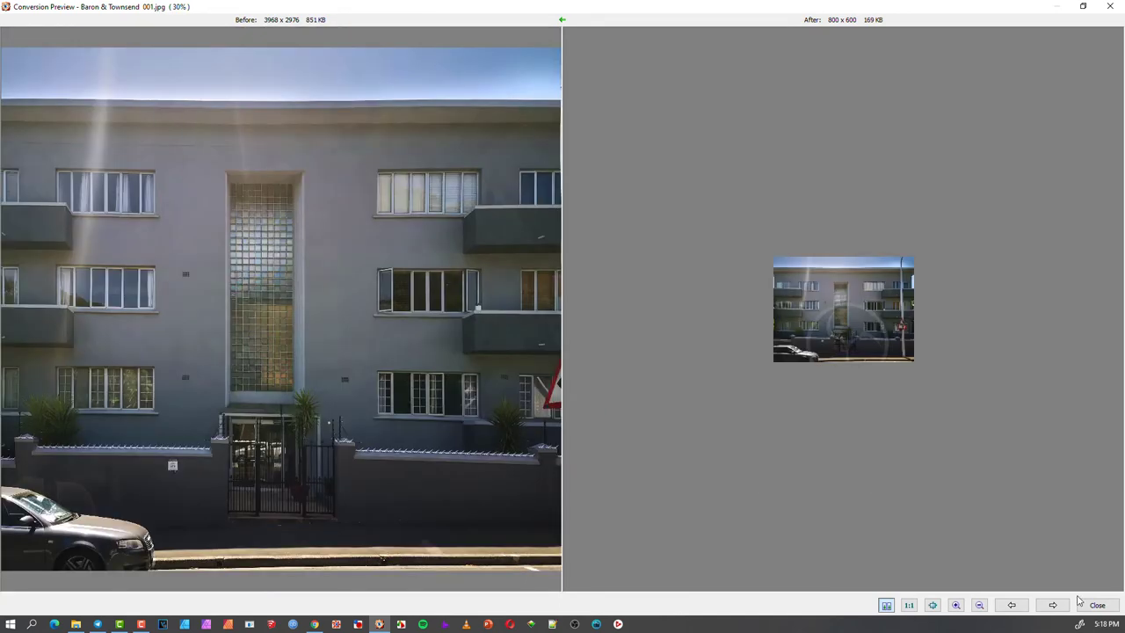
click(1096, 605)
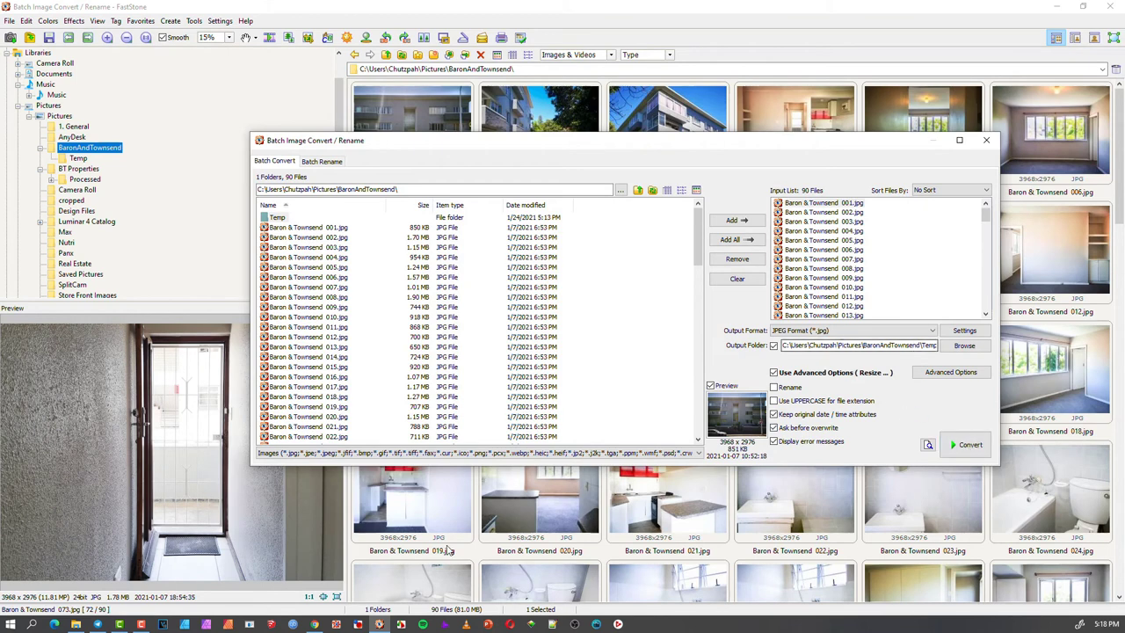
Open File Explorer at Pictures > BaronAndTownsend > Temp, the empty output folder
click(76, 624)
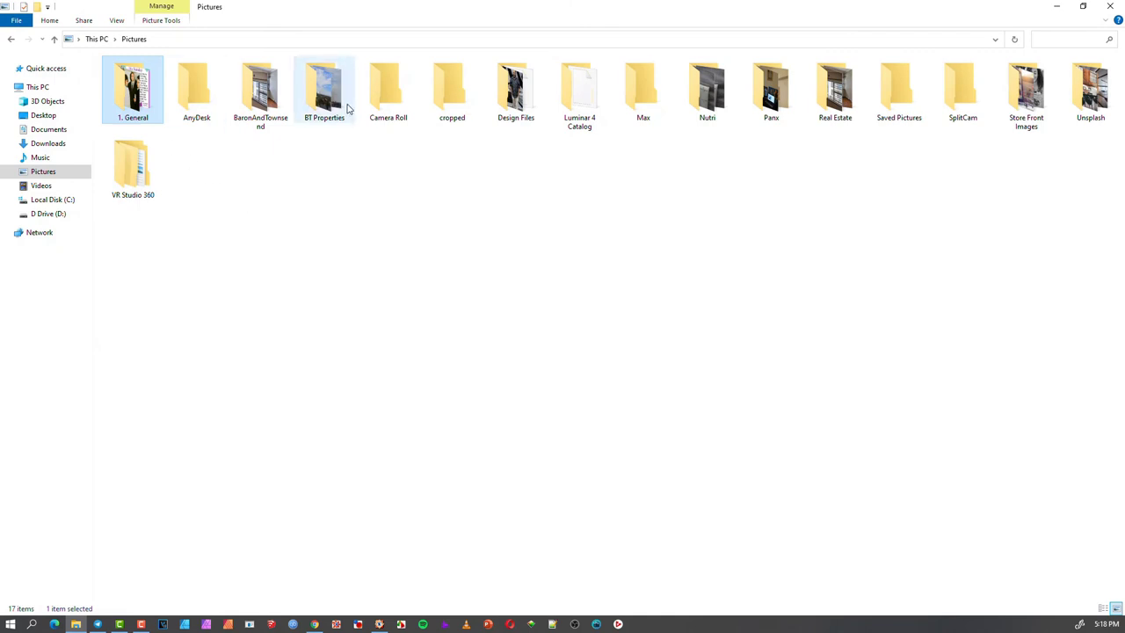
double_click(258, 88)
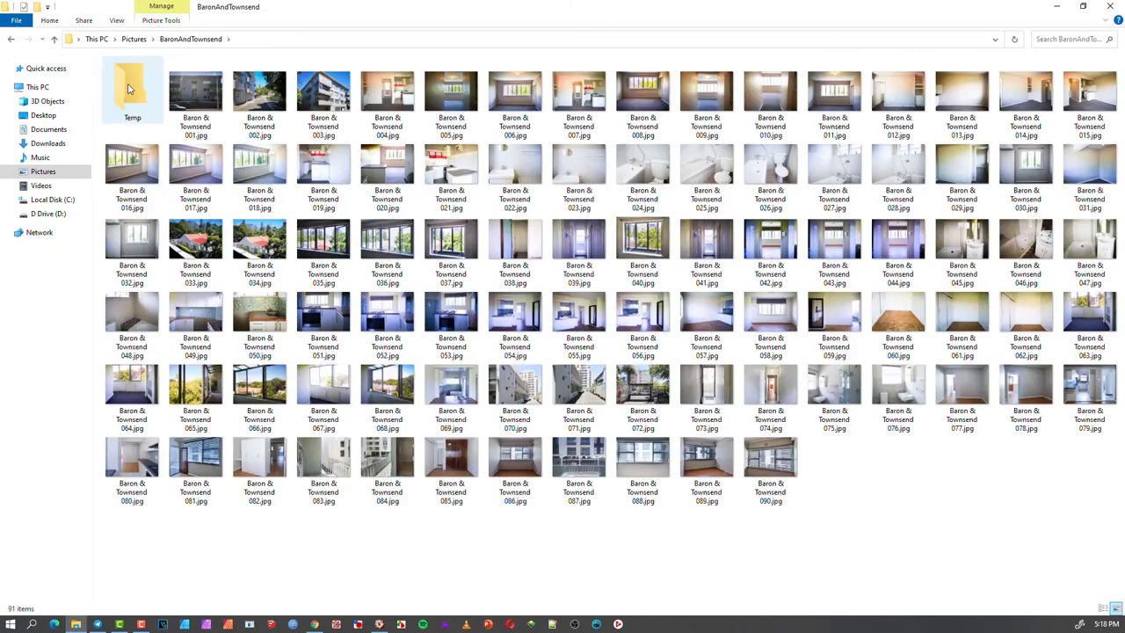
double_click(131, 90)
Convert all 90 photos into Temp, watch the files arrive, then dismiss the finished report
click(76, 624)
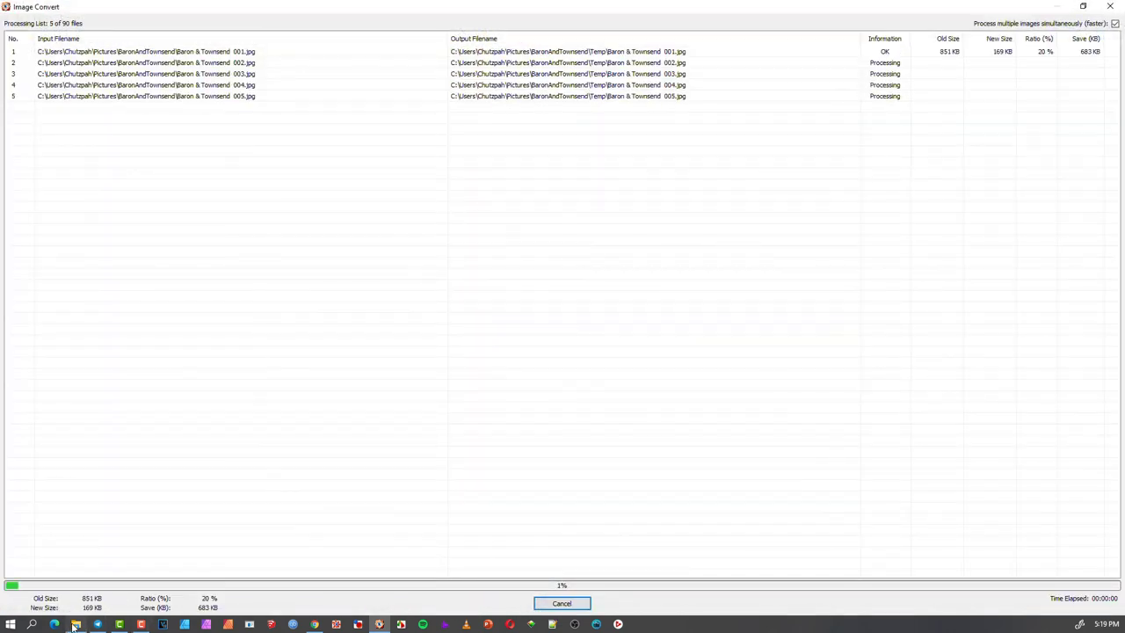
click(75, 624)
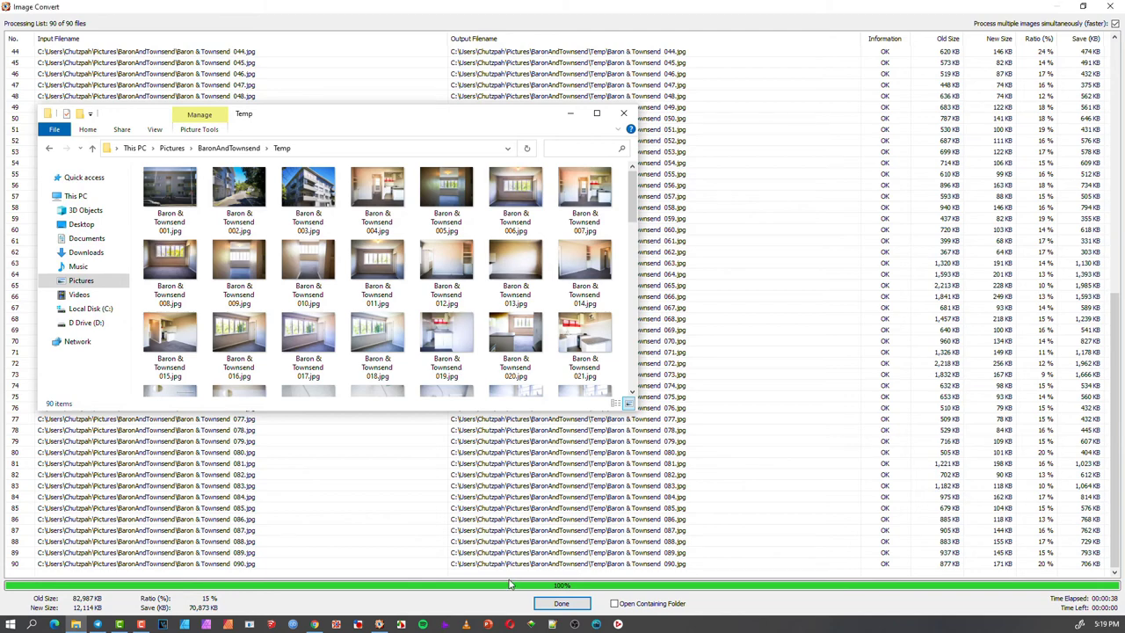
click(554, 603)
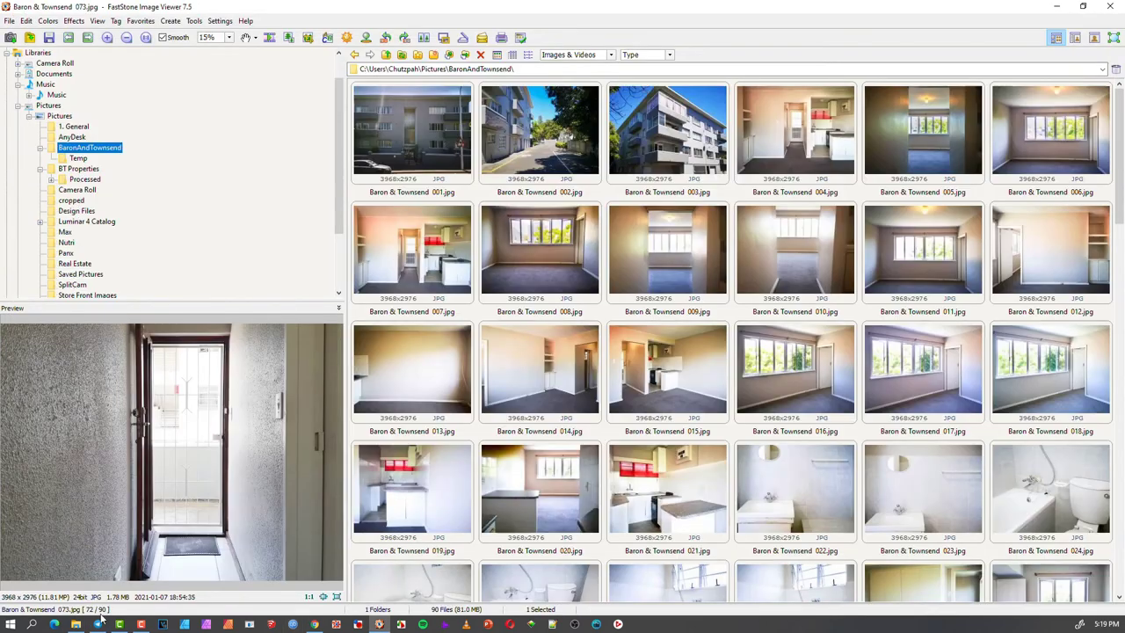
Show the Temp folder's 90 converted 800x600 watermarked photos in FastStone
click(76, 624)
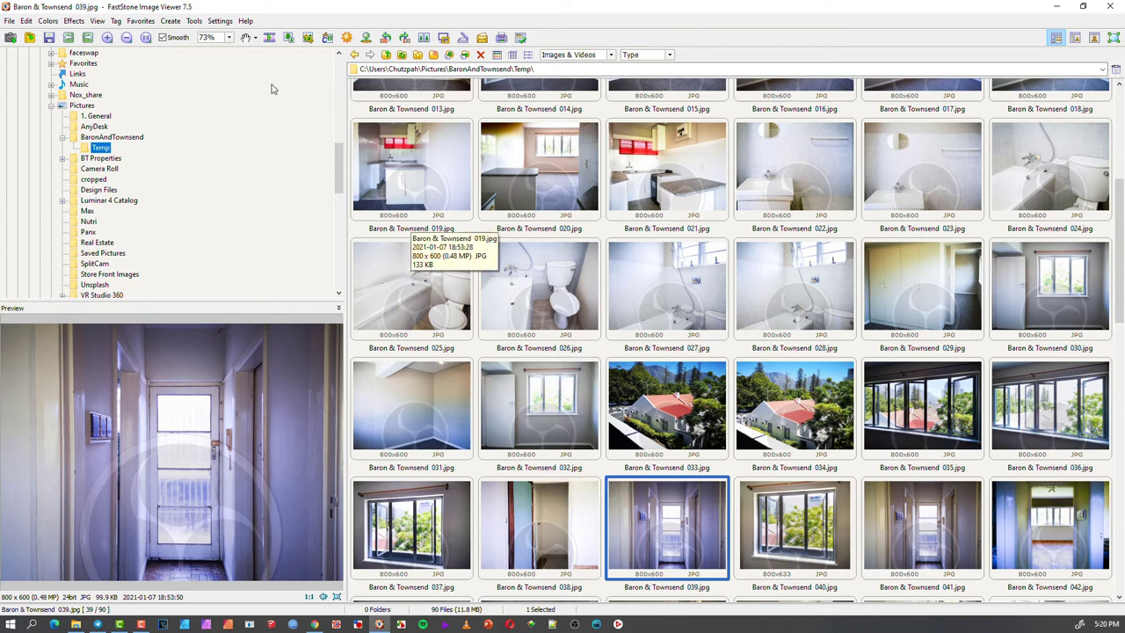
click(192, 25)
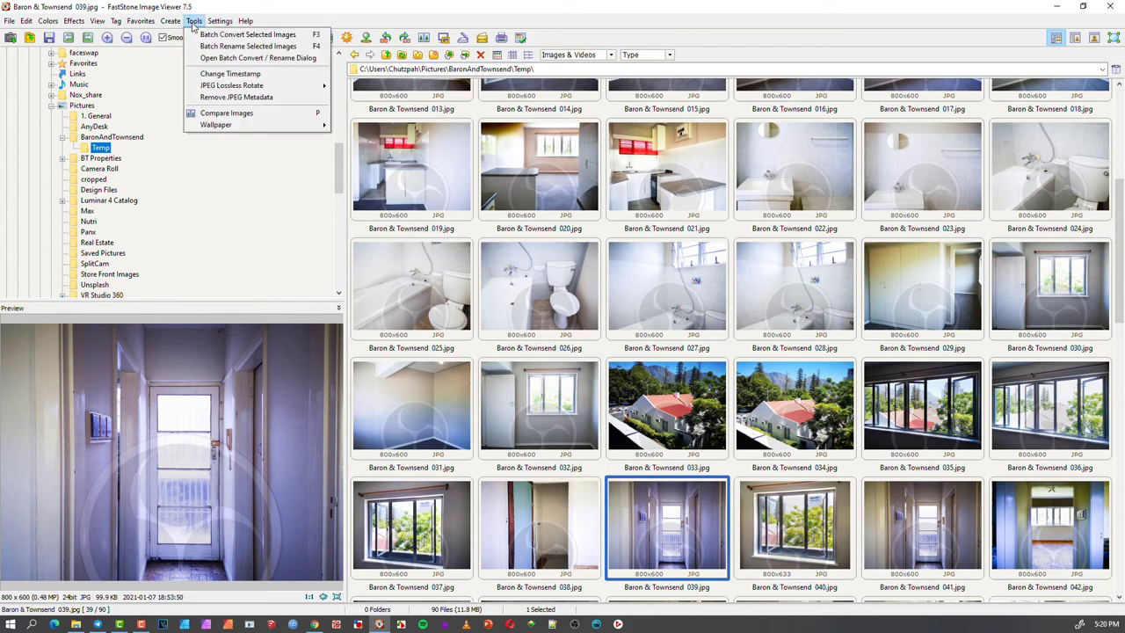
Batch convert Baron & Townsend 039.jpg with renaming to the Image##### pattern turned on
click(250, 35)
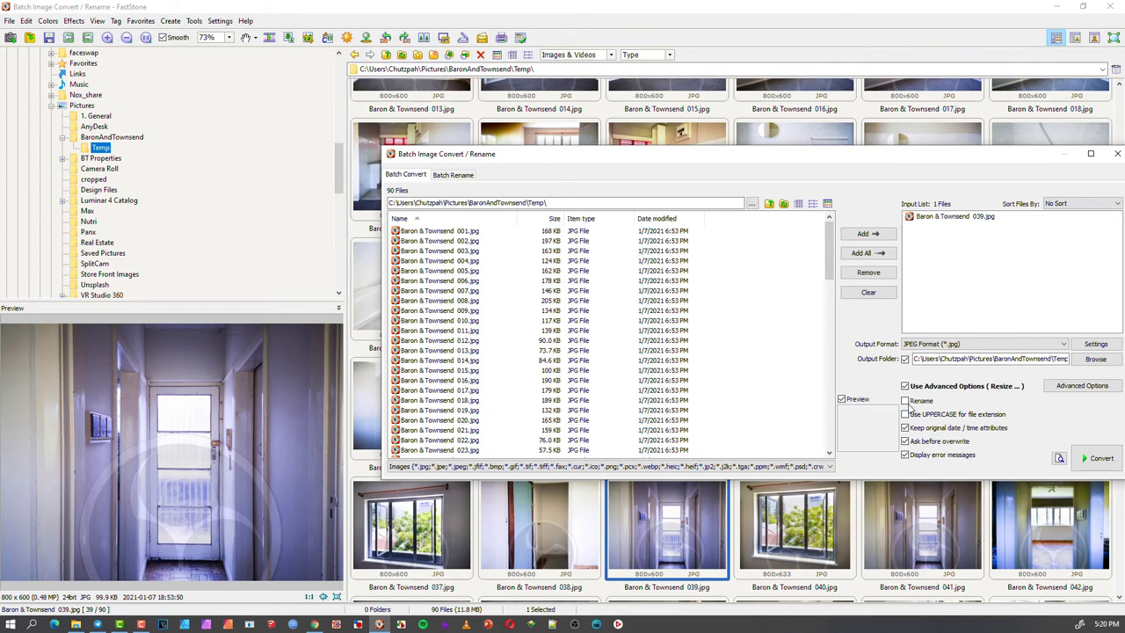
click(909, 402)
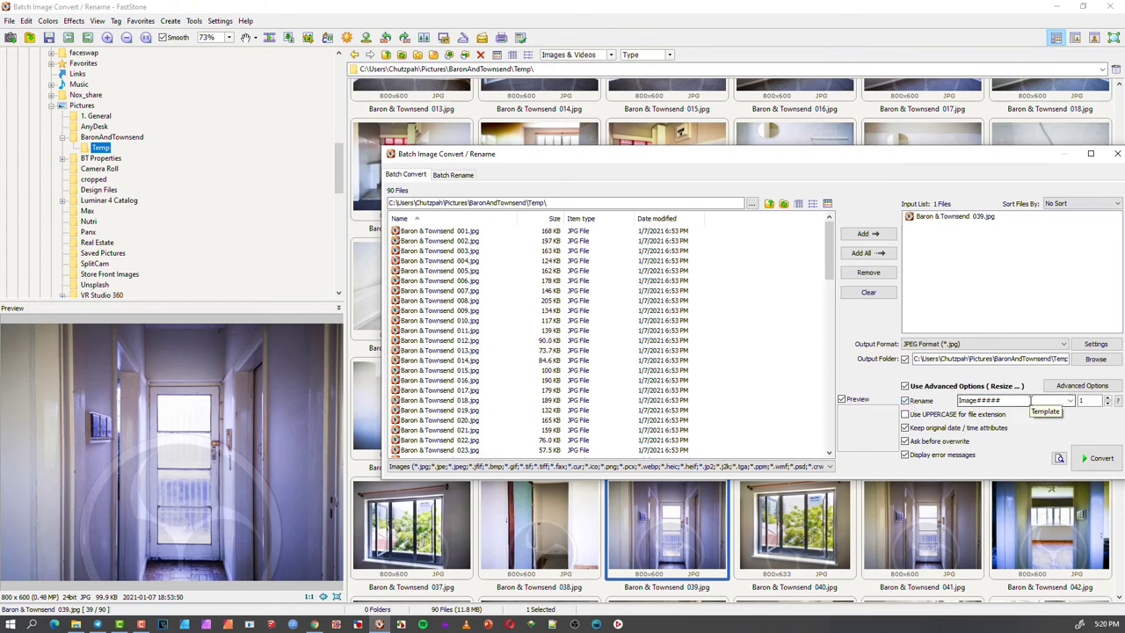
drag(750, 158, 535, 116)
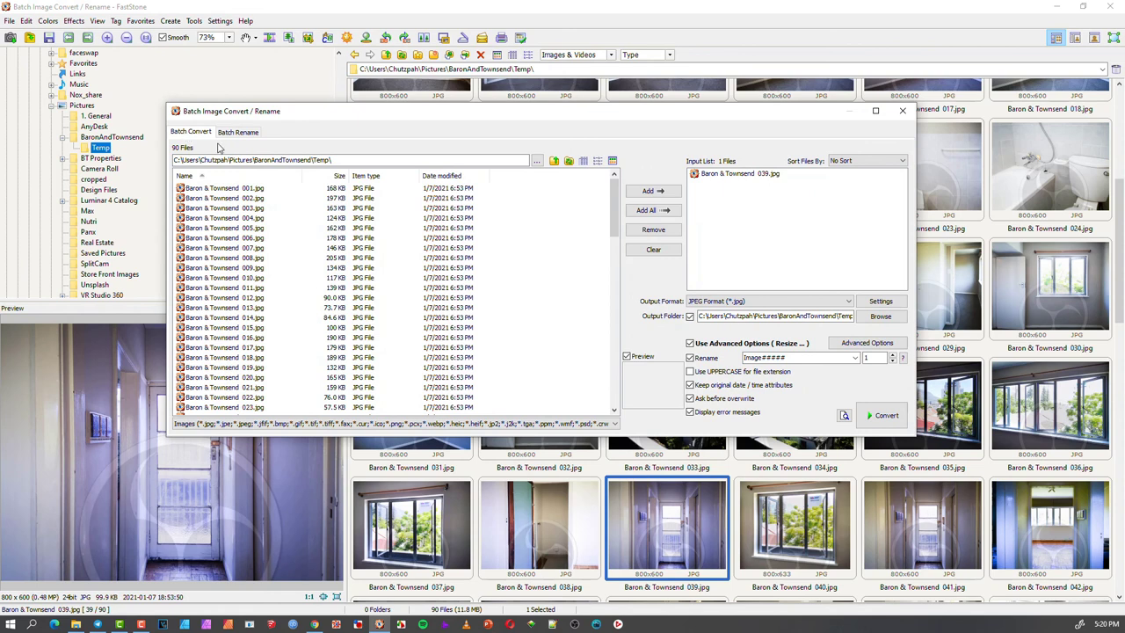
click(251, 132)
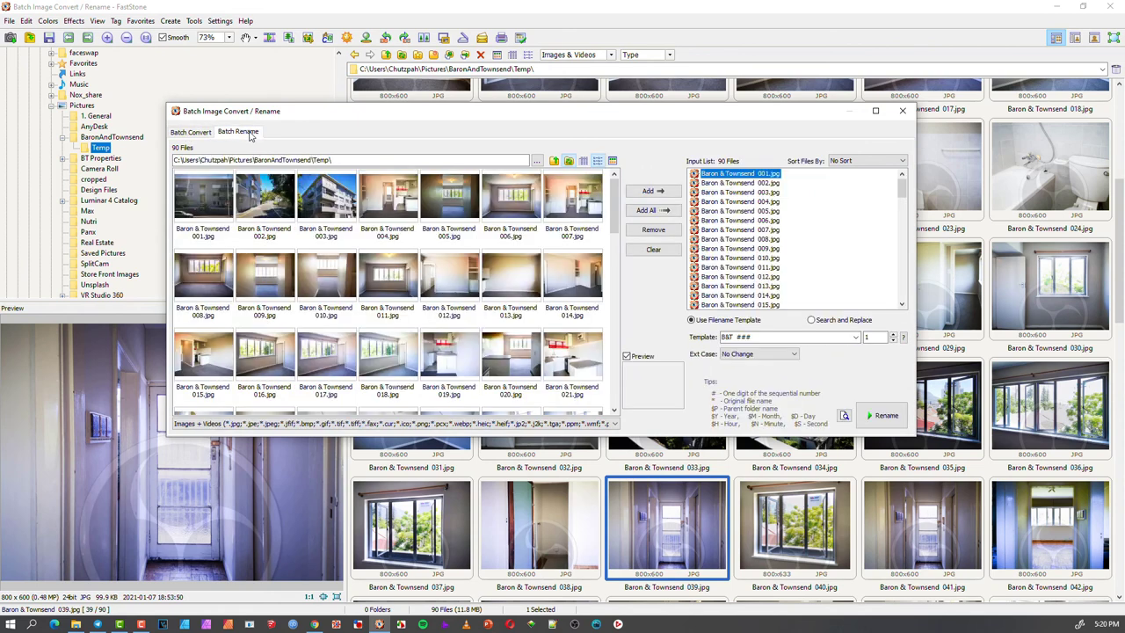
click(191, 131)
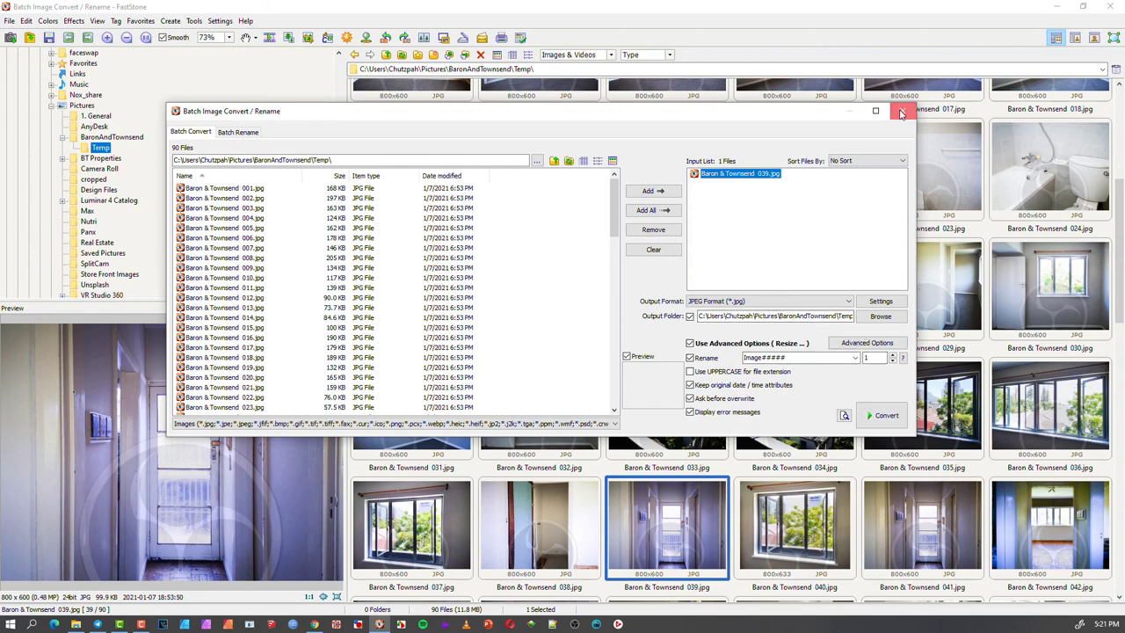
Close the Batch Image Convert / Rename dialog without converting photo 039
click(901, 115)
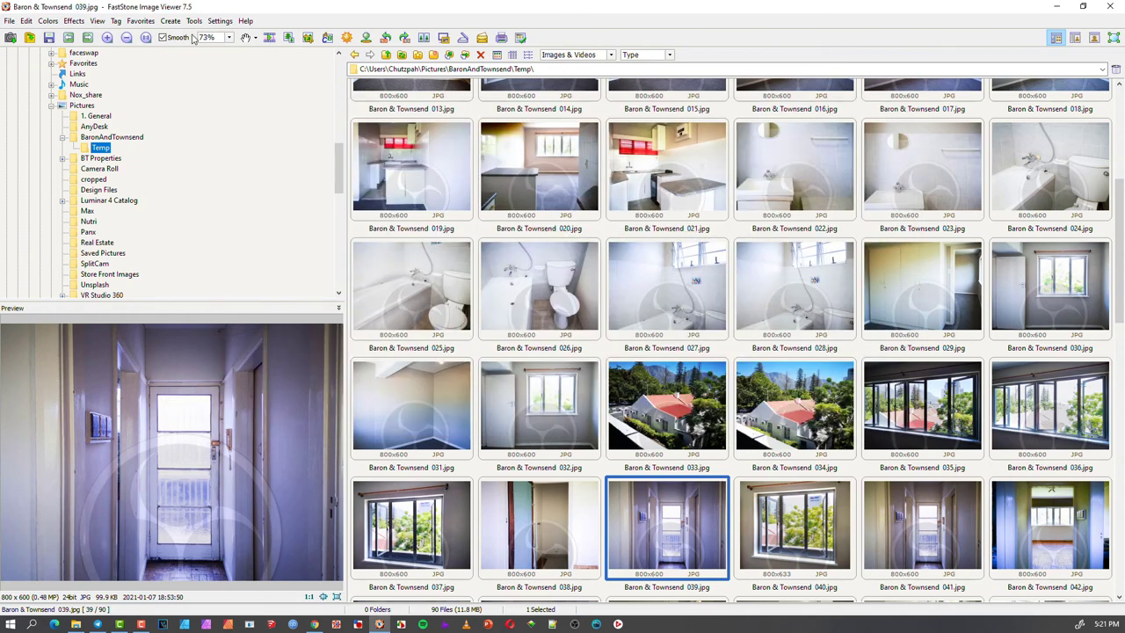